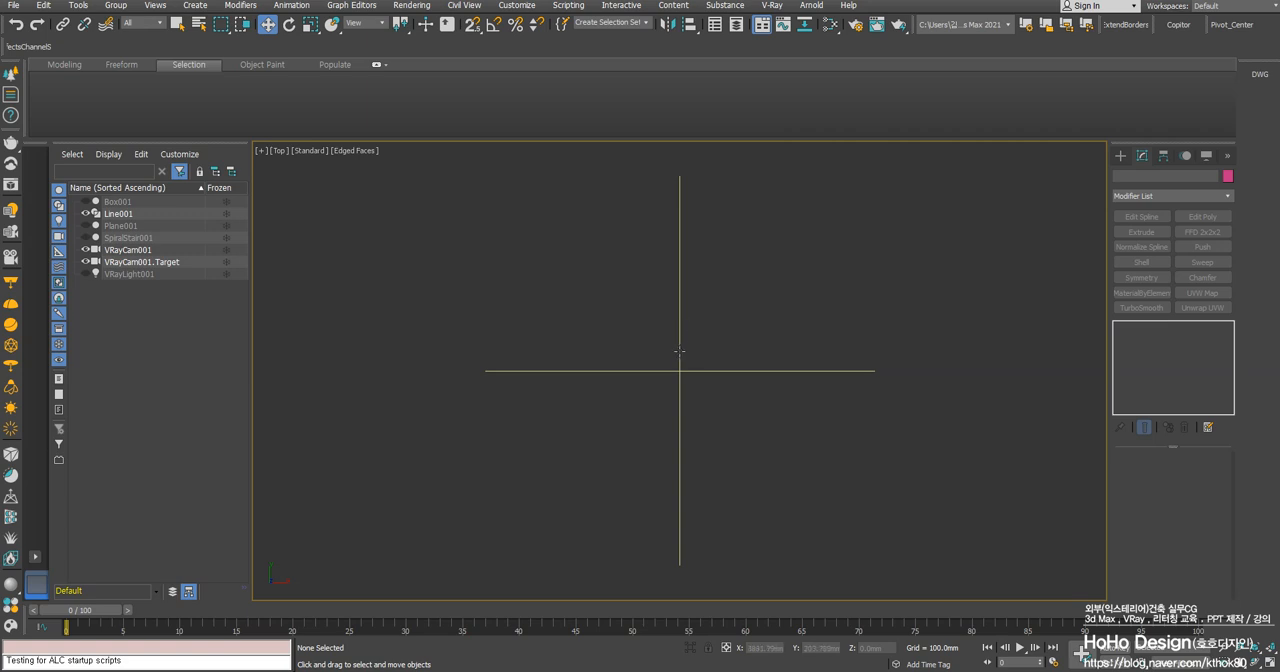
# - Activate the Spiral Stair tool from the Stairs object category
pyautogui.moveTo(681, 360); pyautogui.dragTo(636, 325, button='middle')
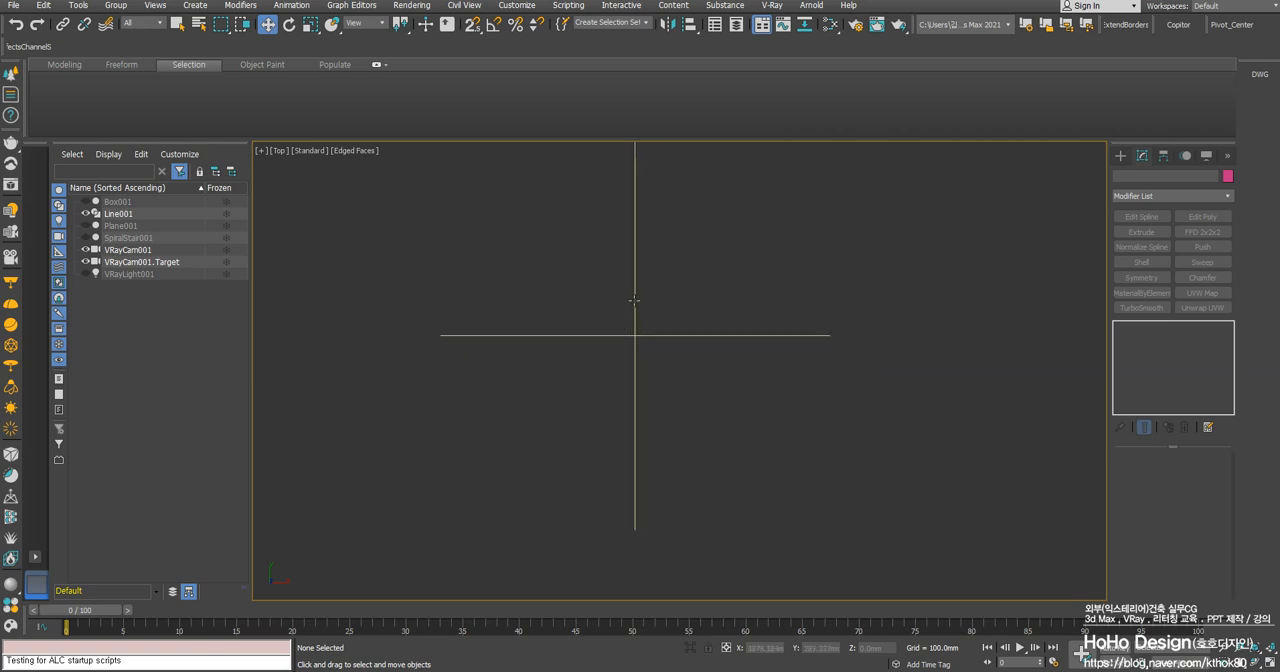
pyautogui.moveTo(626, 259); pyautogui.dragTo(681, 316, button='middle')
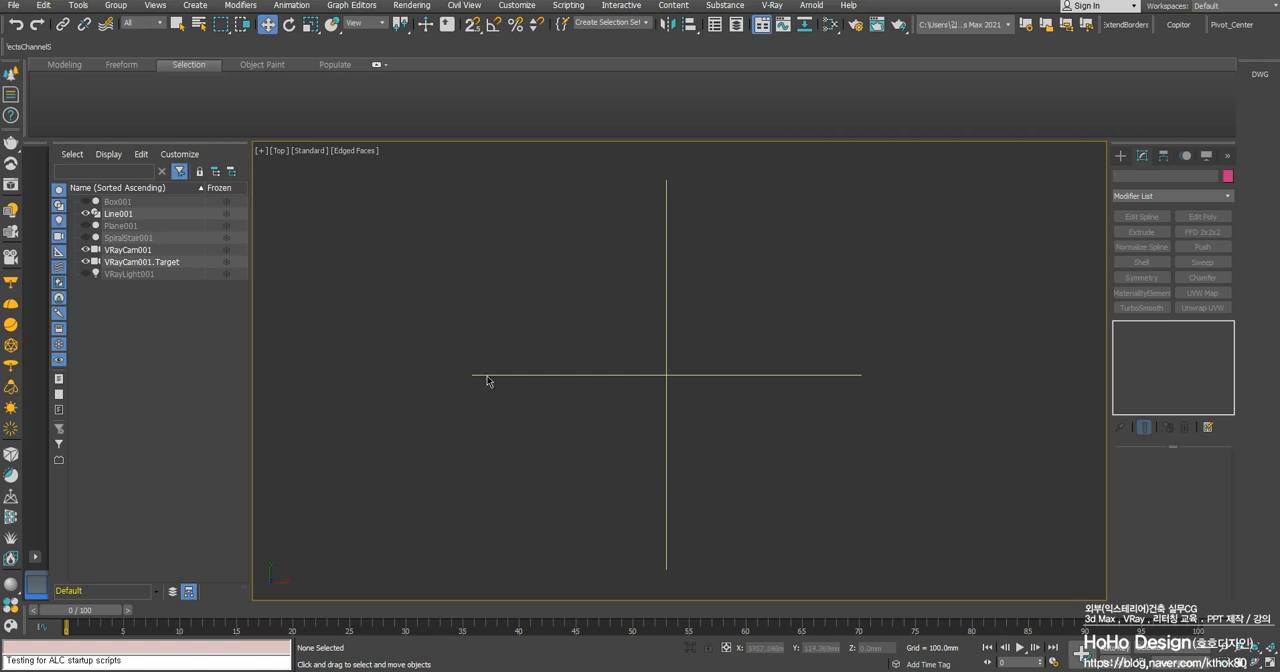
pyautogui.click(1120, 157)
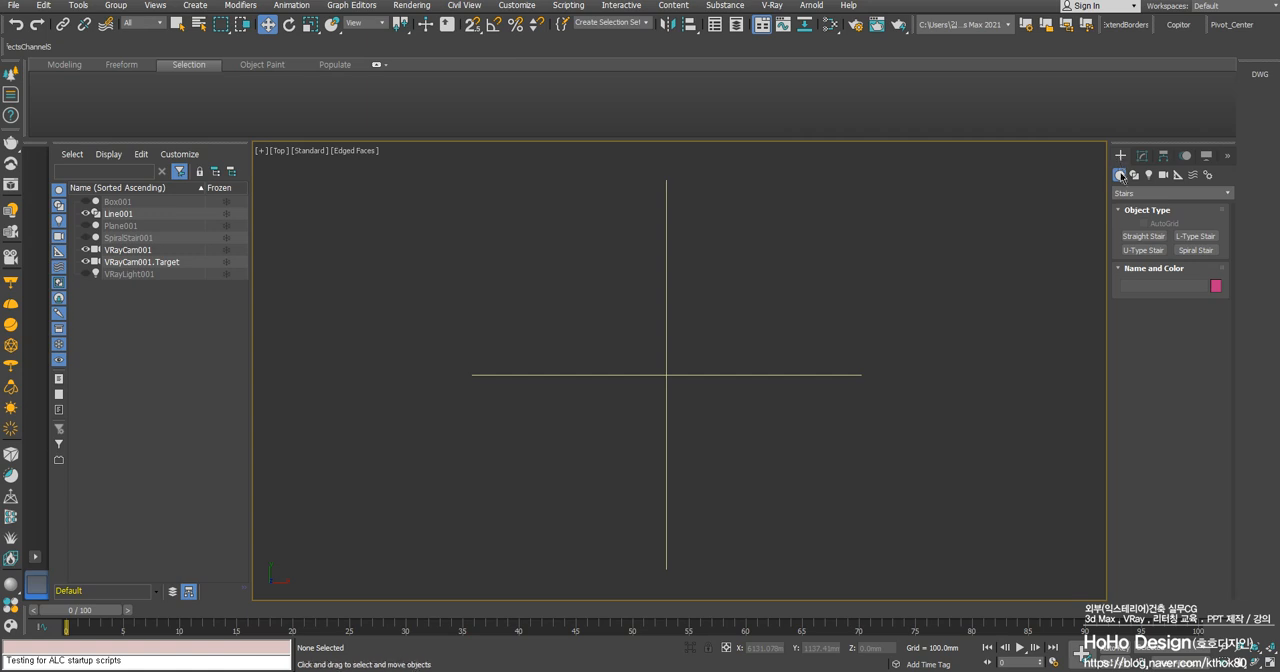
pyautogui.click(1170, 194)
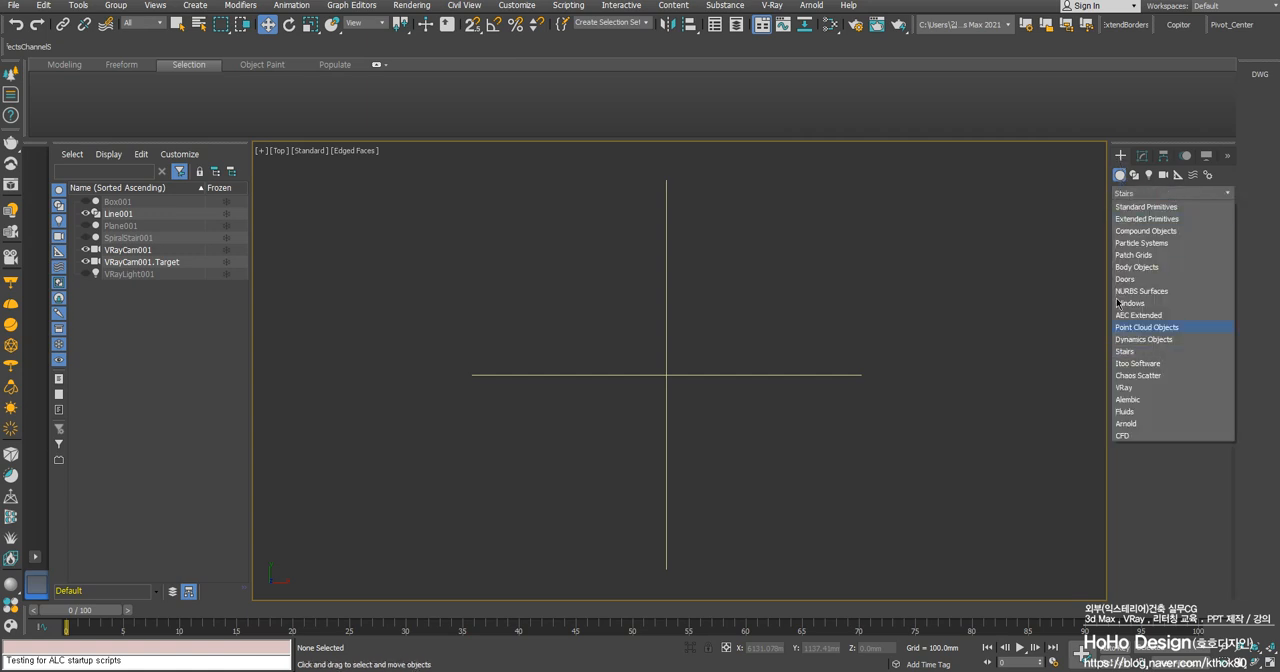
pyautogui.click(1136, 351)
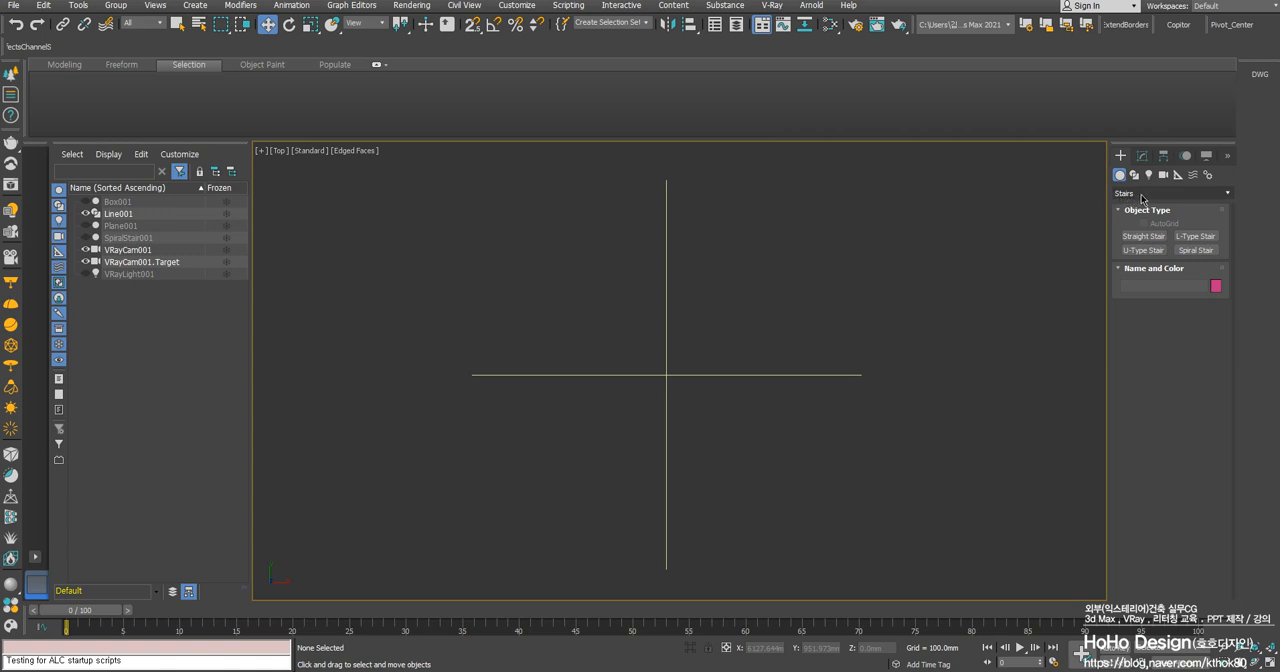
pyautogui.click(1143, 197)
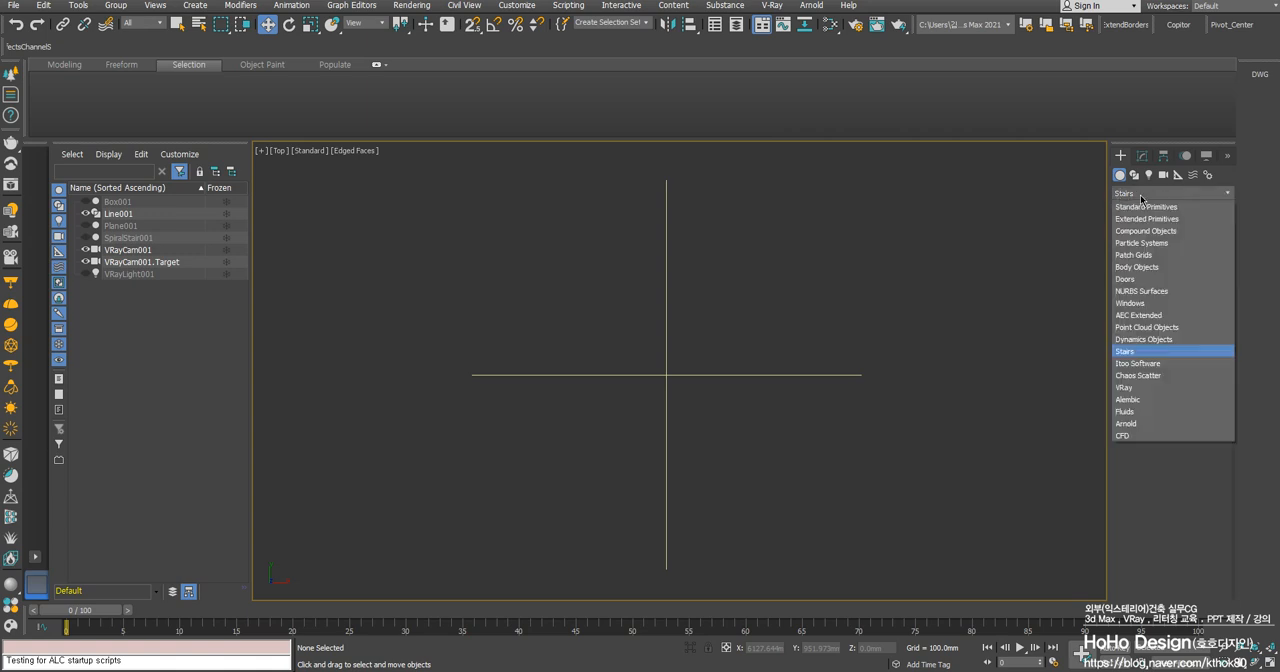
pyautogui.click(1133, 353)
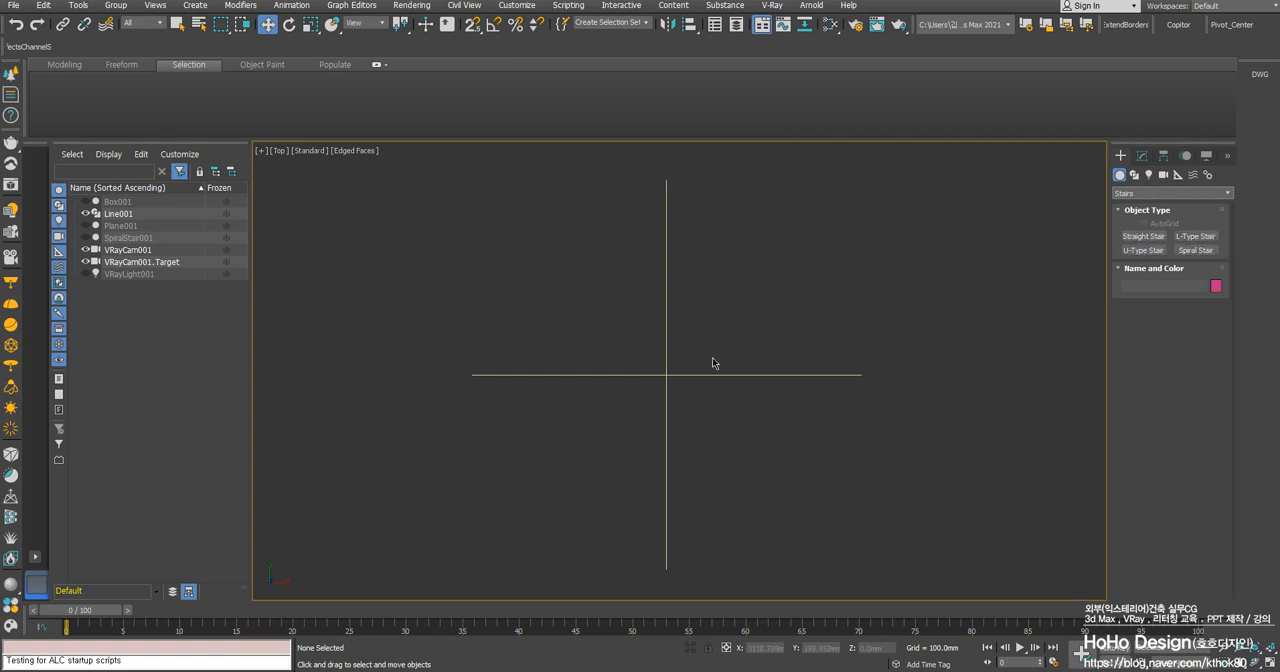
pyautogui.click(1205, 253)
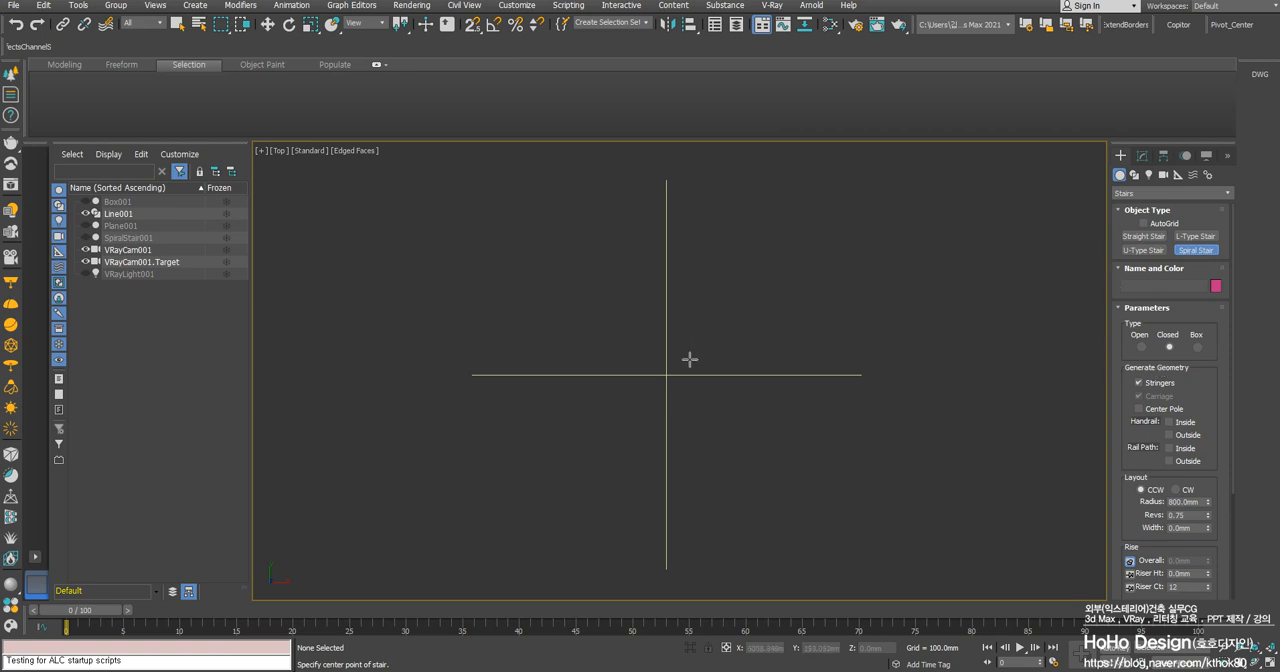
# - Enable 2D snapping and draw a spiral stair from the guide lines' crossing, 1000 mm in radius and about 203 mm high
pyautogui.click(471, 24)
pyautogui.rightClick(474, 25)
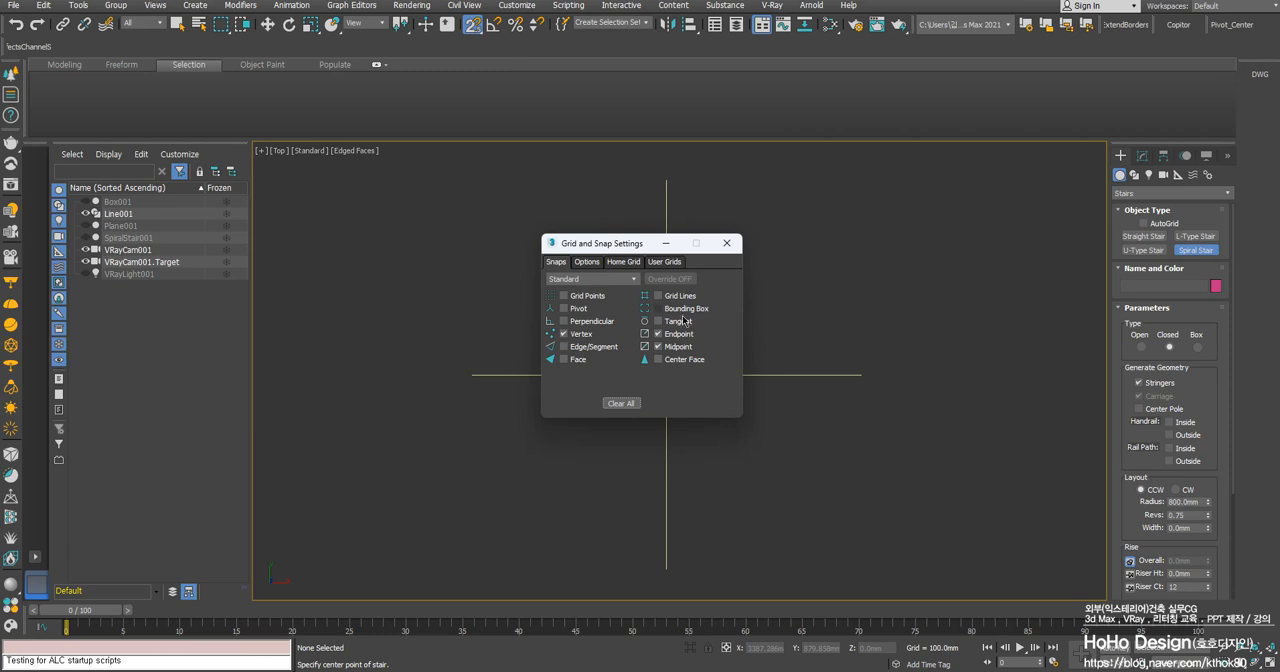
pyautogui.moveTo(610, 243); pyautogui.dragTo(558, 238)
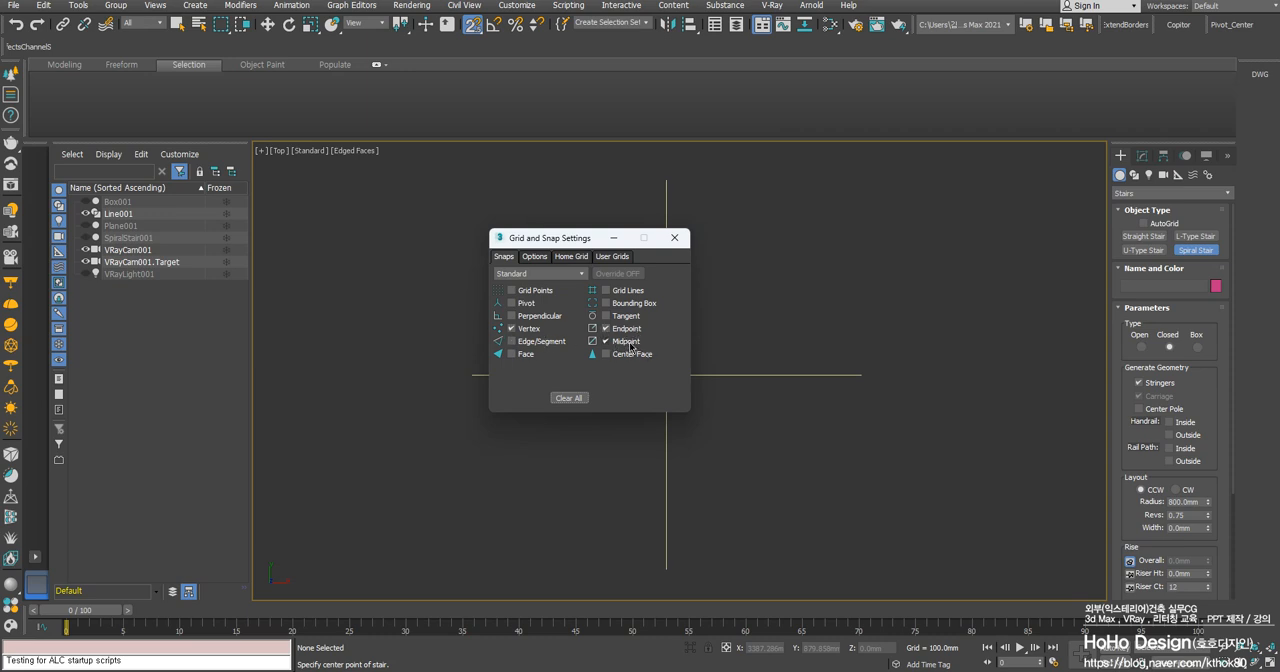
pyautogui.click(674, 237)
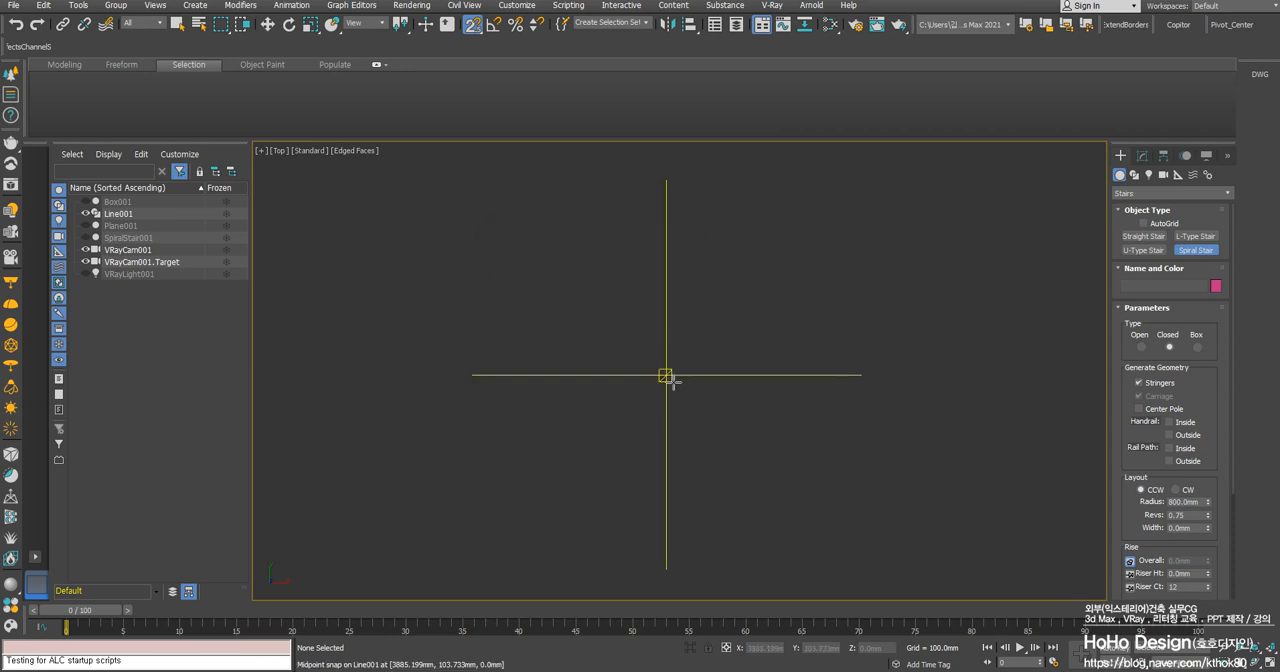
pyautogui.moveTo(666, 375); pyautogui.dragTo(860, 368)
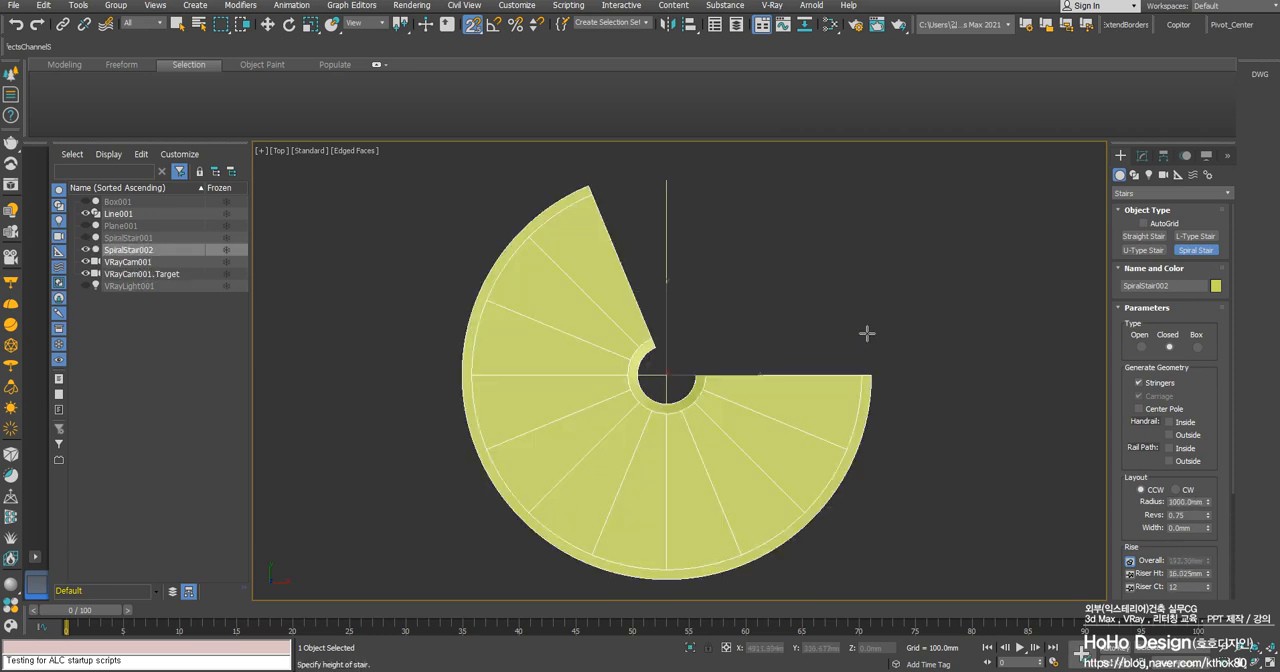
pyautogui.keyDown('alt'); pyautogui.moveTo(812, 430); pyautogui.dragTo(737, 370, button='middle'); pyautogui.keyUp('alt')
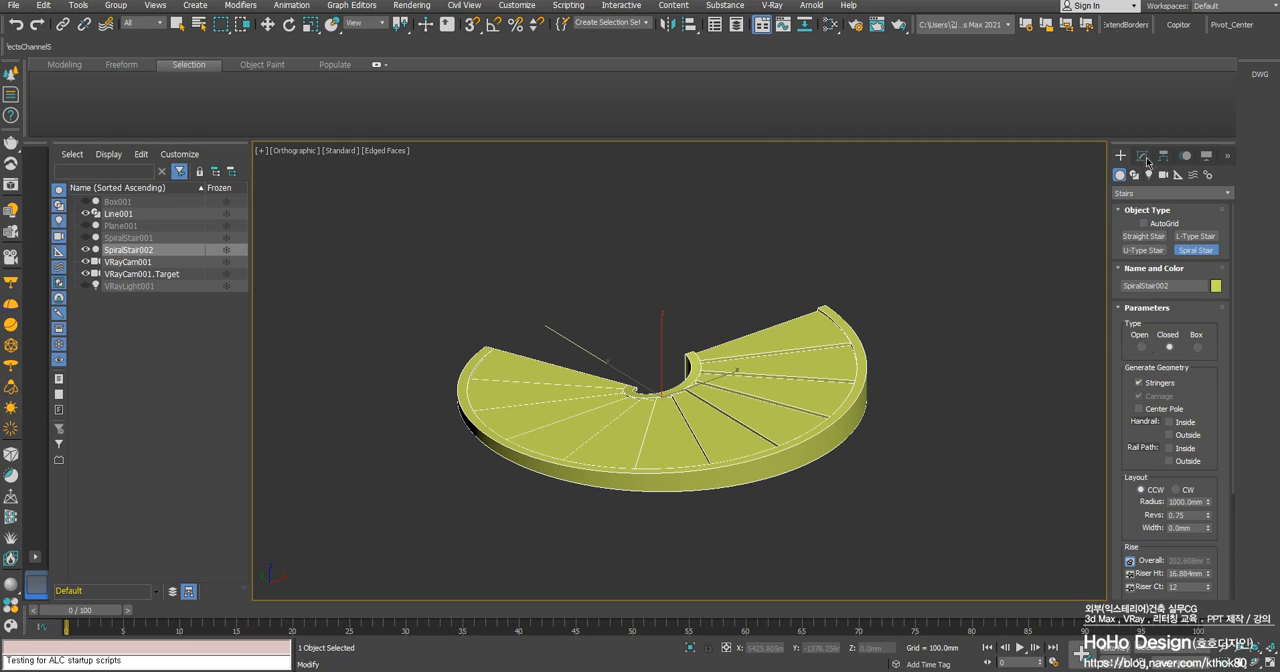
# - Lock the stair's riser count and set its overall rise to 3000 mm
pyautogui.click(1142, 156)
pyautogui.scroll(-3, 1165, 505)
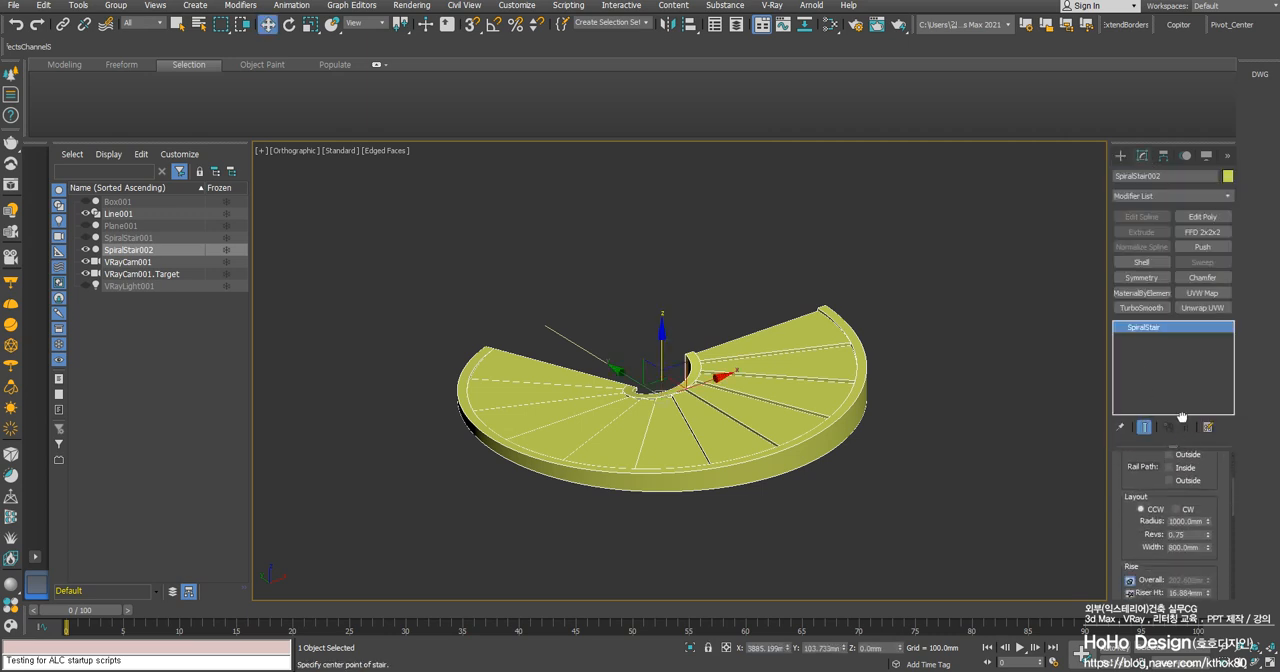
pyautogui.scroll(-2, 1150, 510)
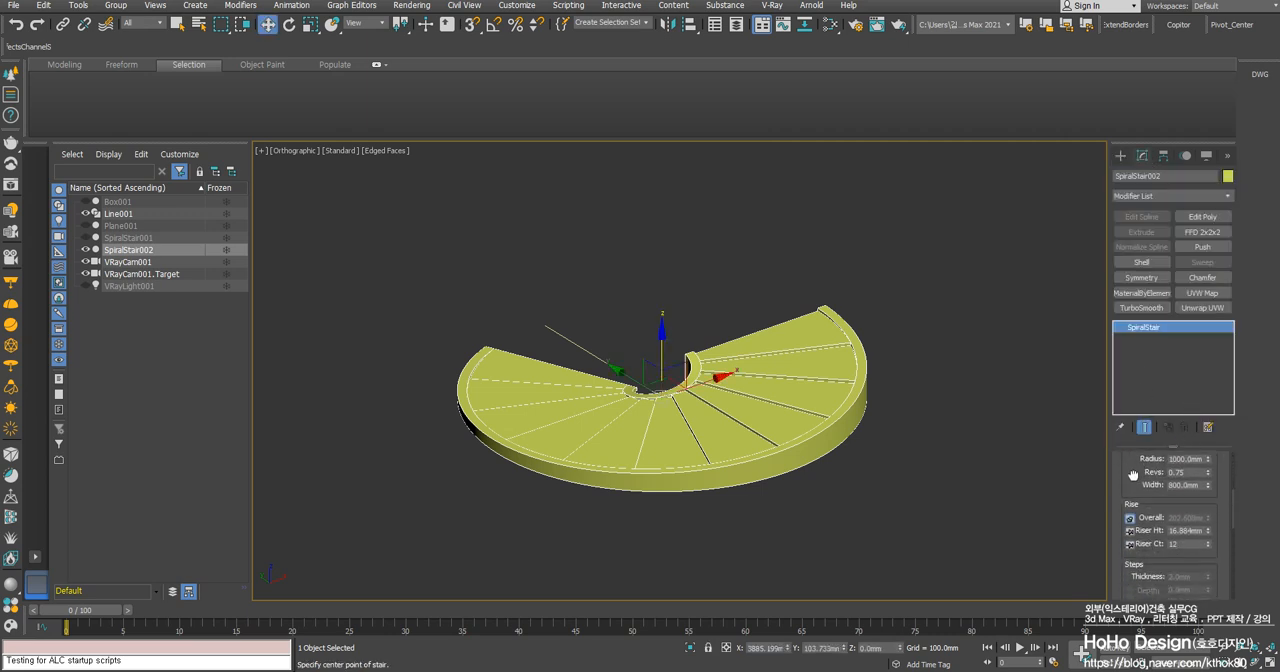
pyautogui.click(1130, 539)
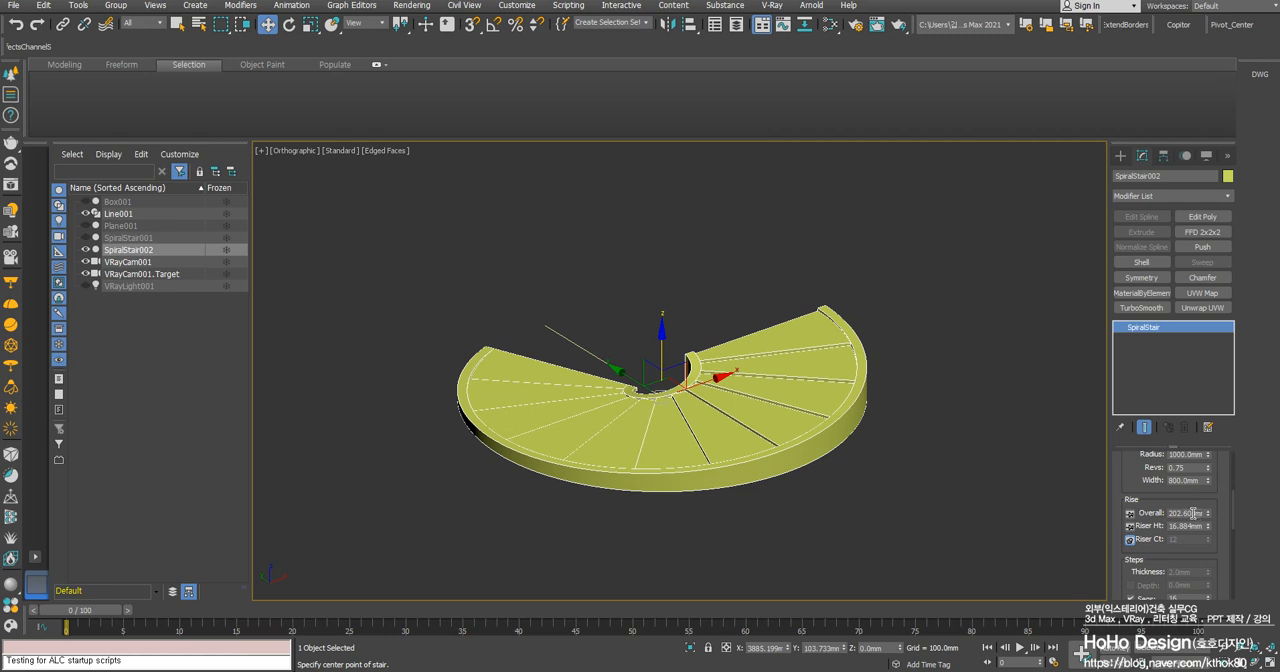
pyautogui.doubleClick(1193, 513)
pyautogui.write('3000')
pyautogui.press('Return')
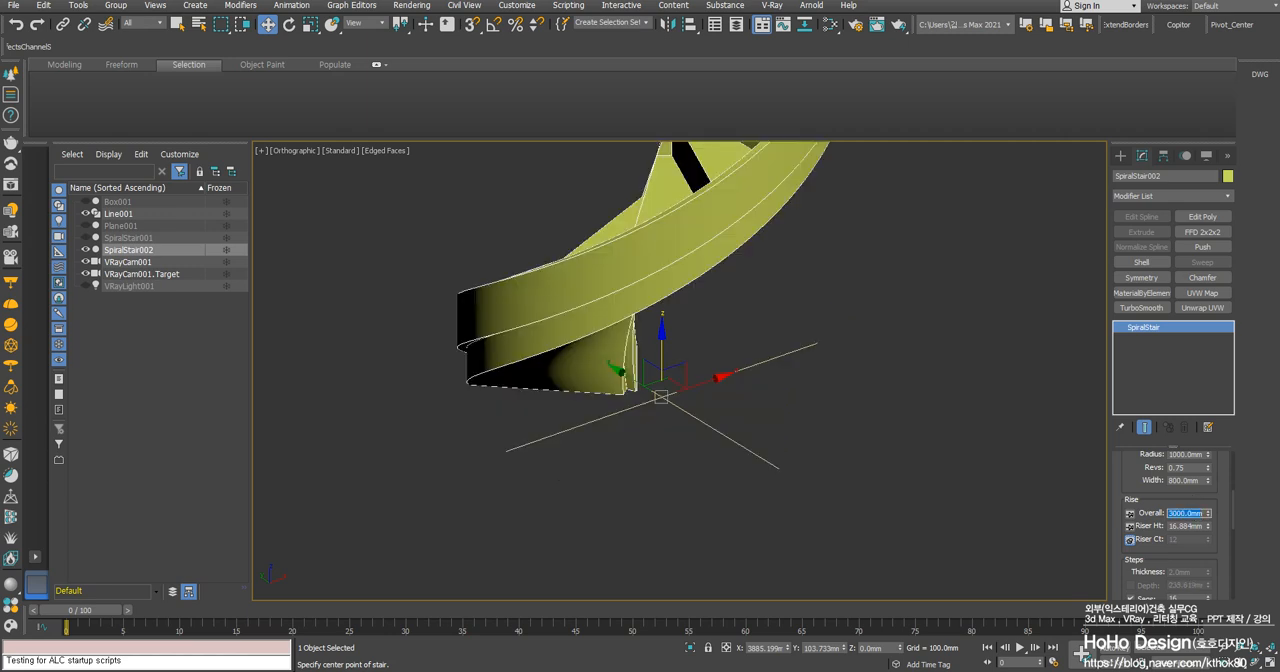
# - Remove the stringers from the spiral stair's generated geometry
pyautogui.scroll(-4, 1028, 490)
pyautogui.keyDown('alt'); pyautogui.moveTo(728, 288); pyautogui.dragTo(900, 302, button='middle'); pyautogui.keyUp('alt')
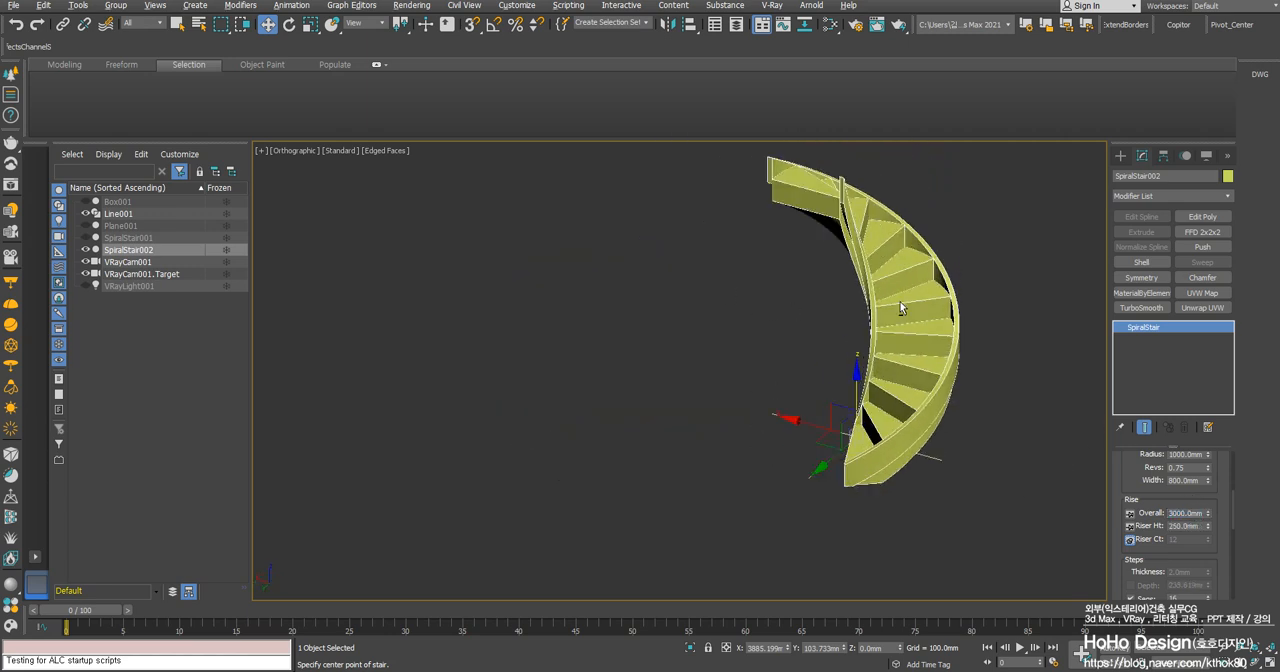
pyautogui.keyDown('alt'); pyautogui.moveTo(934, 454); pyautogui.dragTo(946, 455, button='middle'); pyautogui.keyUp('alt')
pyautogui.scroll(5, 1140, 490)
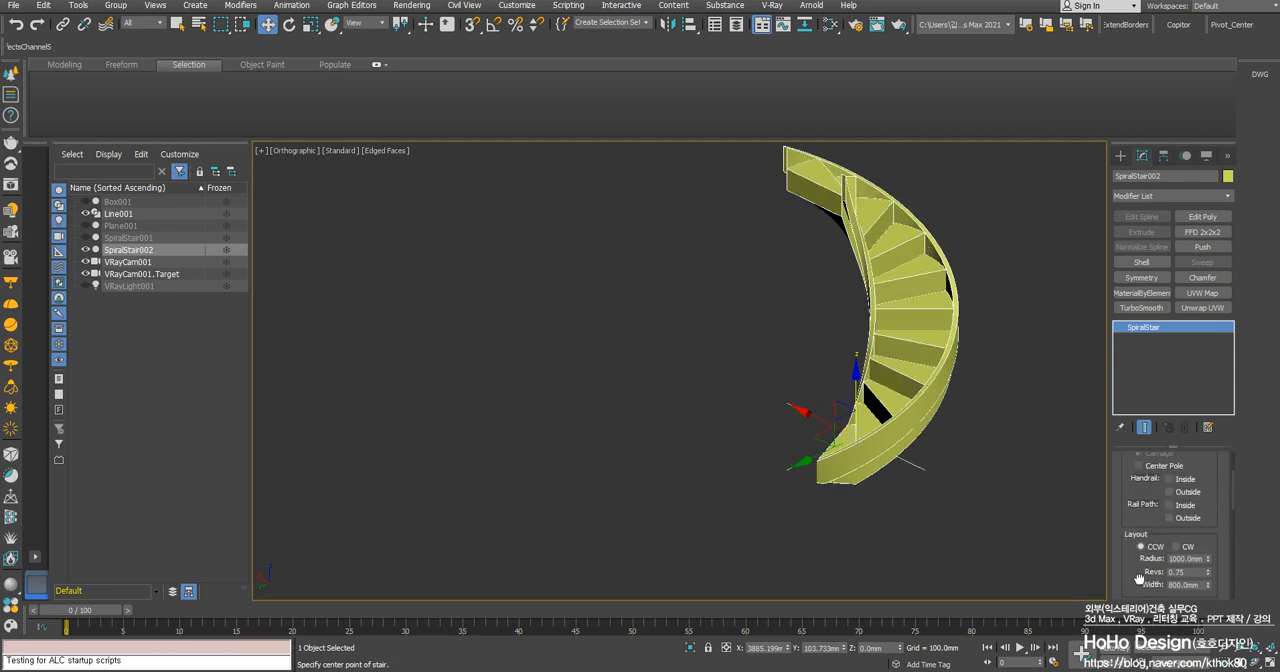
pyautogui.moveTo(1202, 488); pyautogui.dragTo(1203, 495)
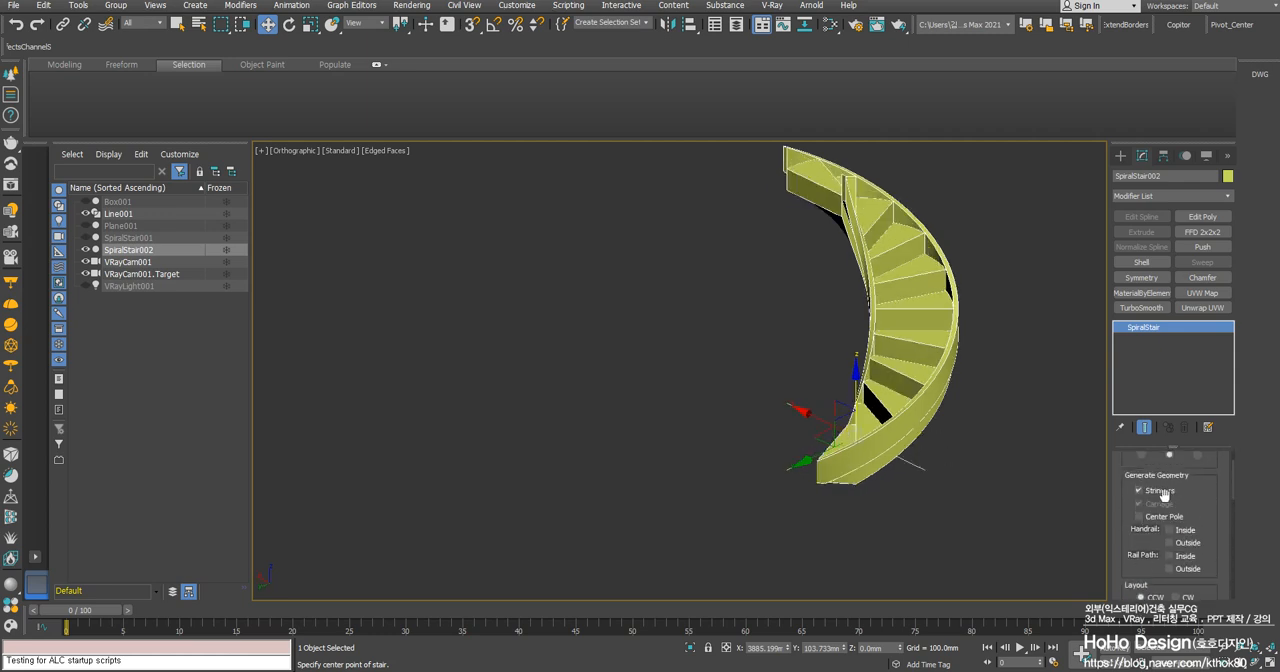
pyautogui.moveTo(815, 307); pyautogui.dragTo(742, 365, button='middle')
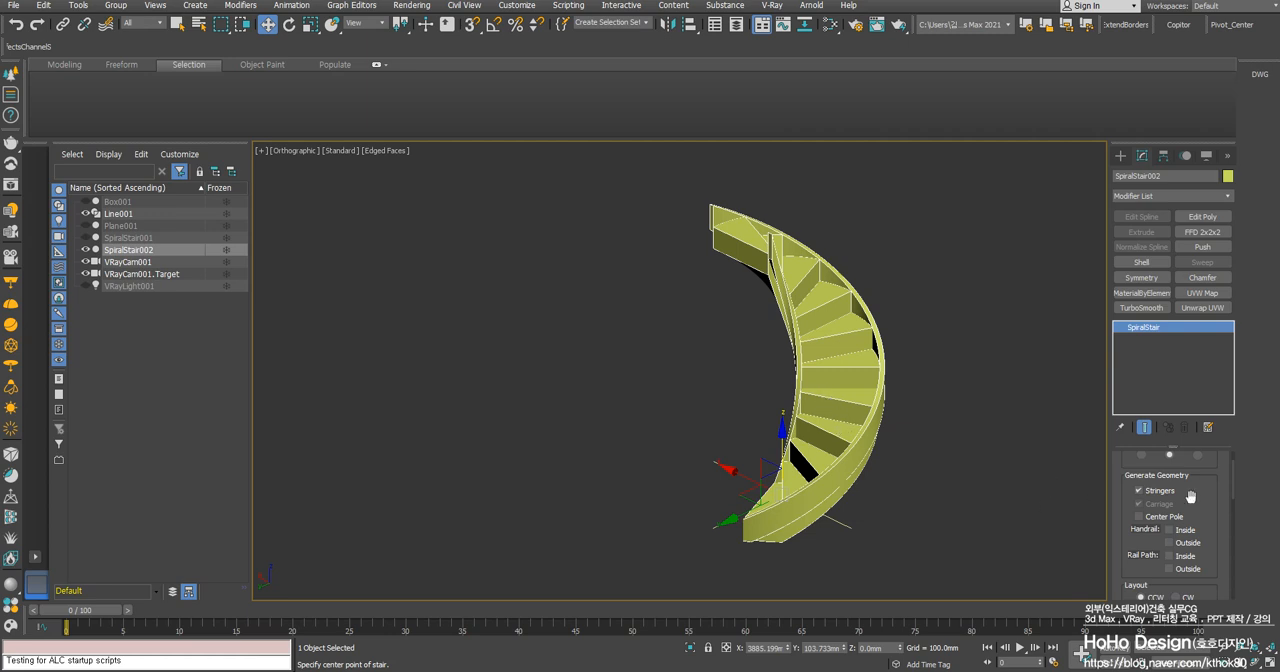
pyautogui.moveTo(1194, 502); pyautogui.dragTo(1192, 527)
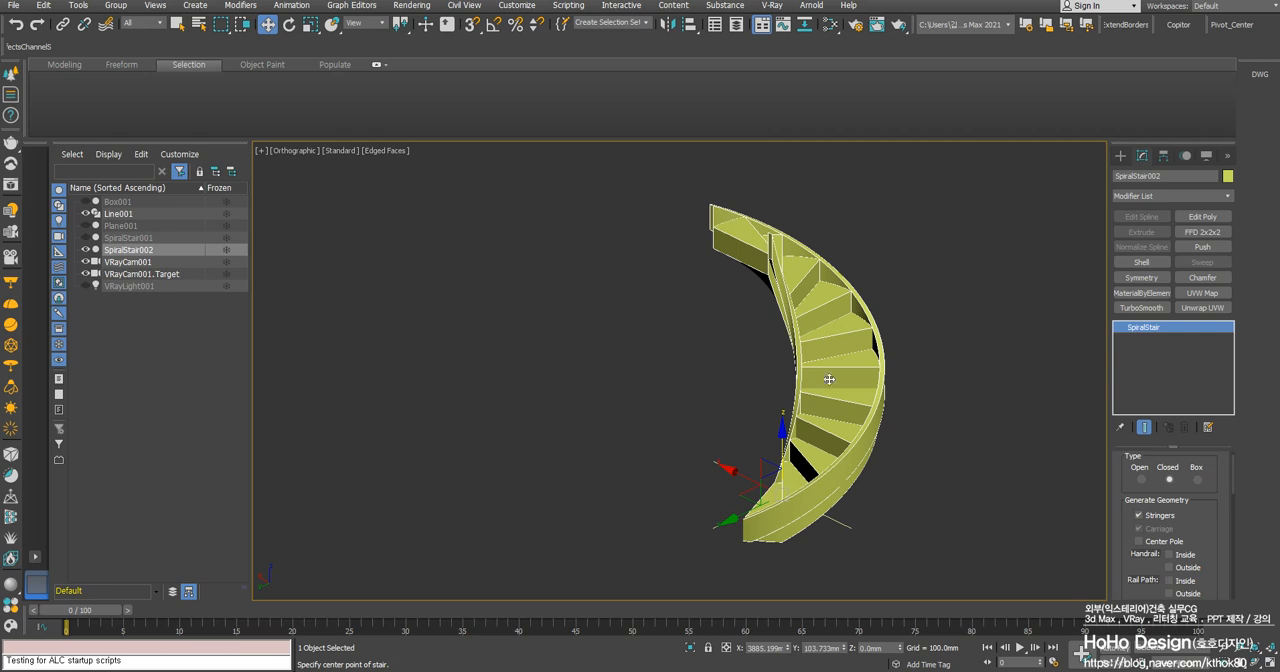
pyautogui.click(1139, 516)
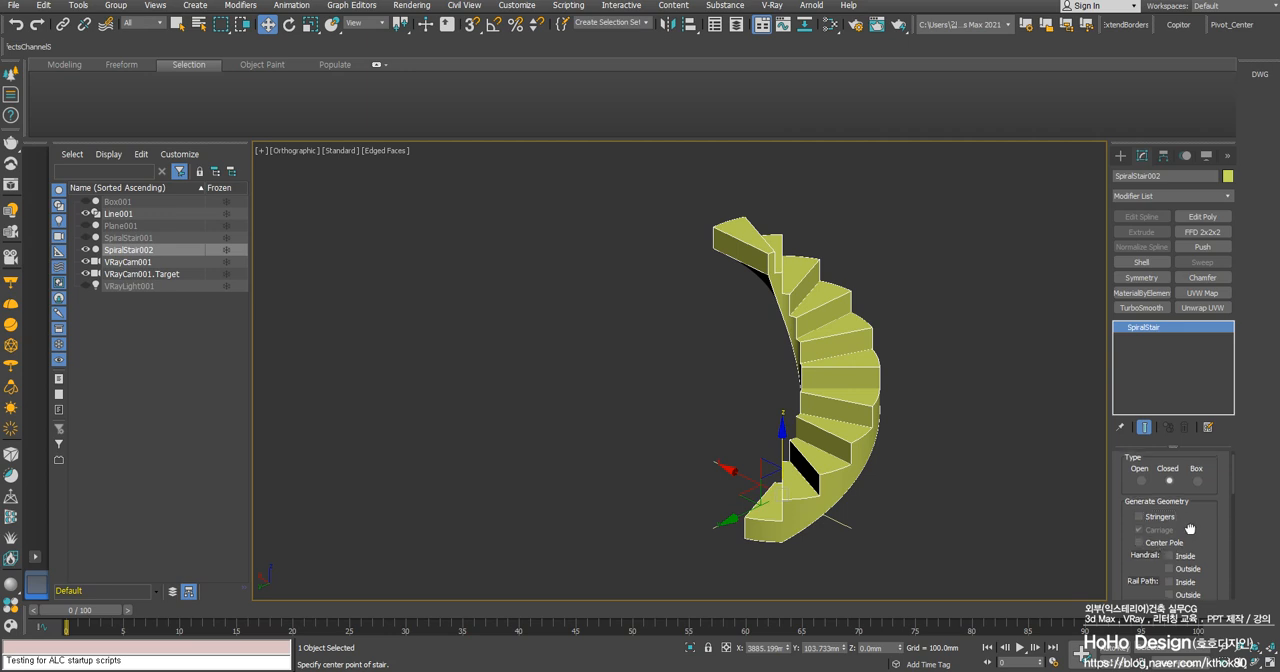
# - Compare the Open, Closed and Box stair types and settle on Open
pyautogui.click(1141, 482)
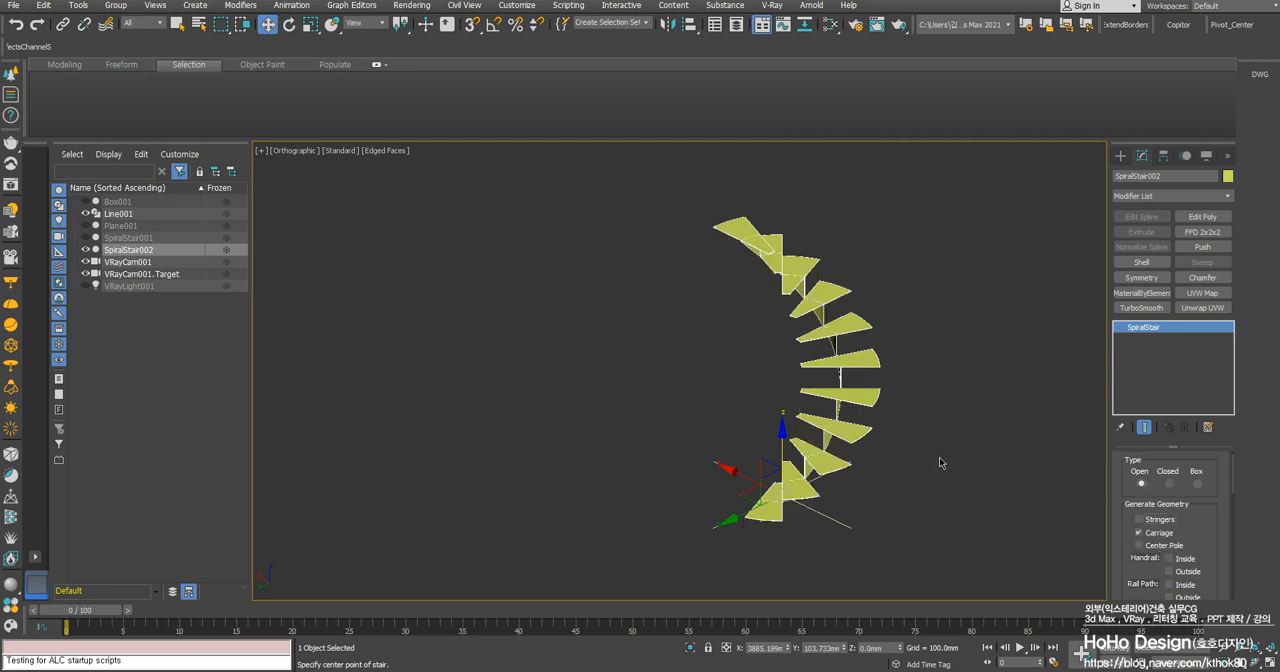
pyautogui.keyDown('alt'); pyautogui.moveTo(940, 458); pyautogui.dragTo(927, 459, button='middle'); pyautogui.keyUp('alt')
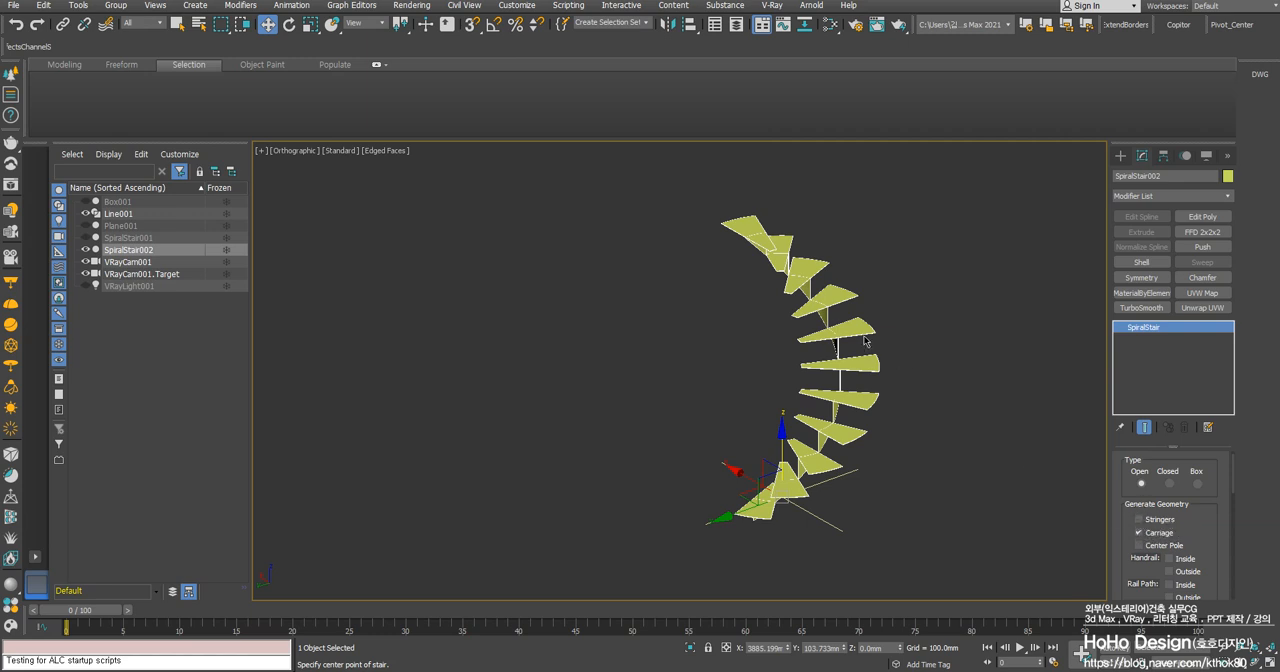
pyautogui.keyDown('alt'); pyautogui.moveTo(849, 416); pyautogui.dragTo(880, 456, button='middle'); pyautogui.keyUp('alt')
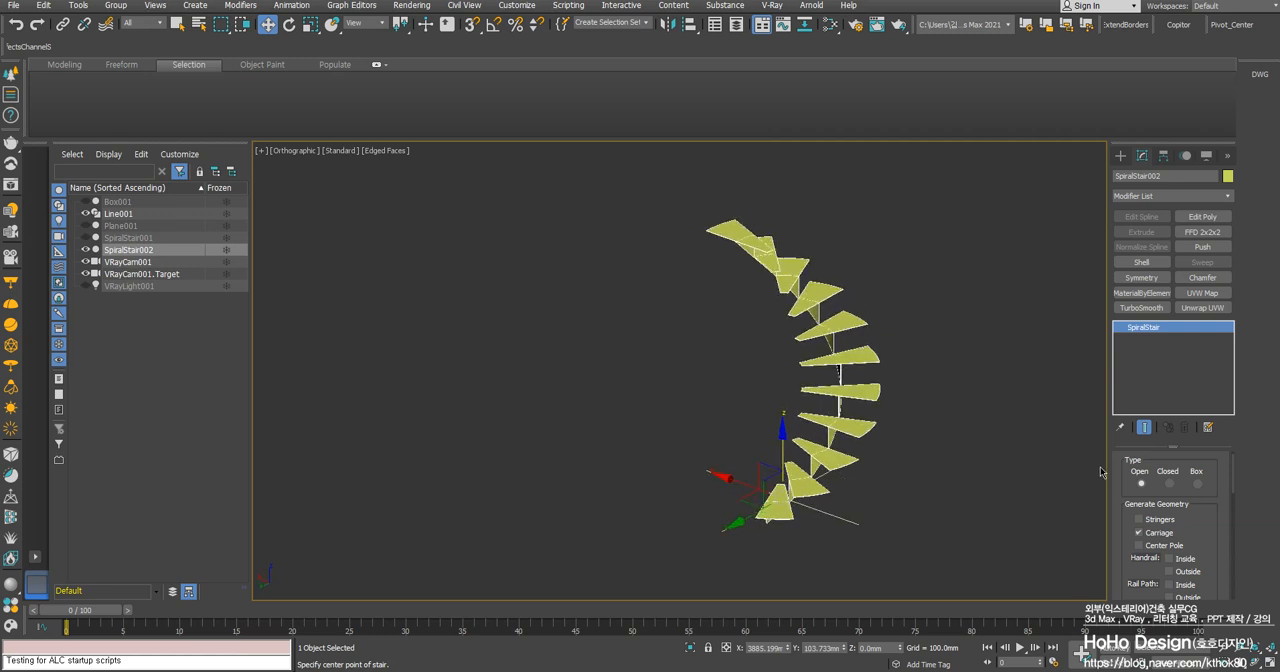
pyautogui.click(1169, 484)
pyautogui.click(1195, 485)
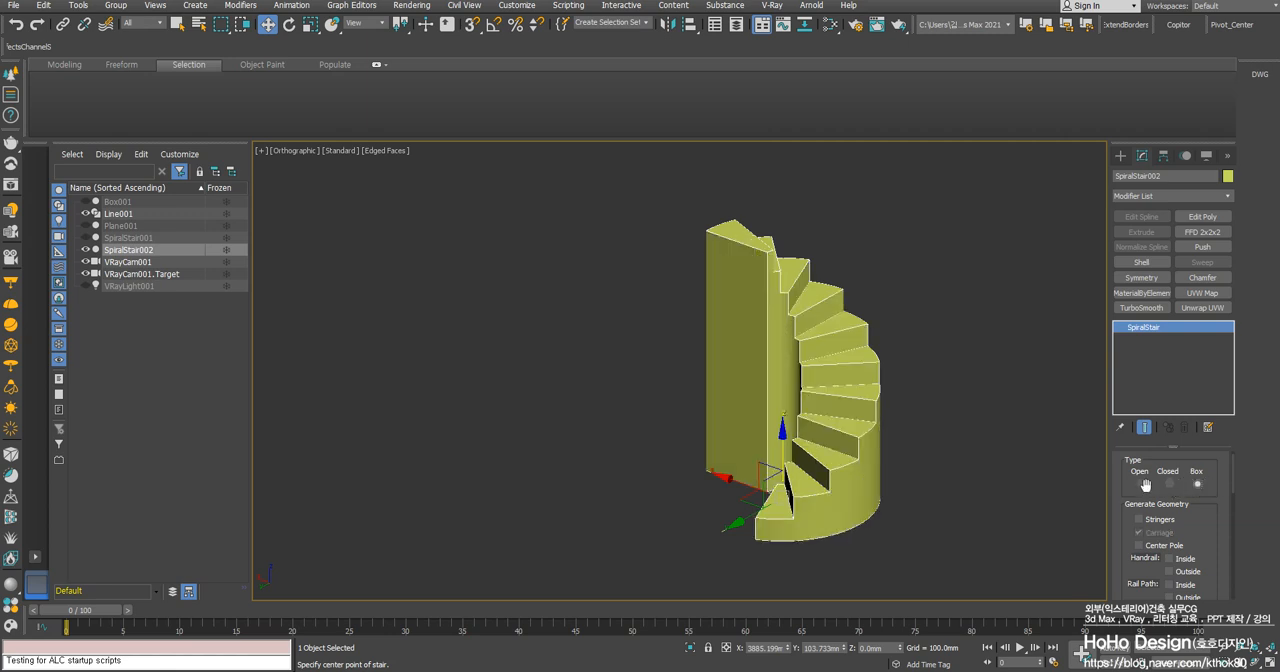
pyautogui.keyDown('alt'); pyautogui.moveTo(875, 391); pyautogui.dragTo(909, 451, button='middle'); pyautogui.keyUp('alt')
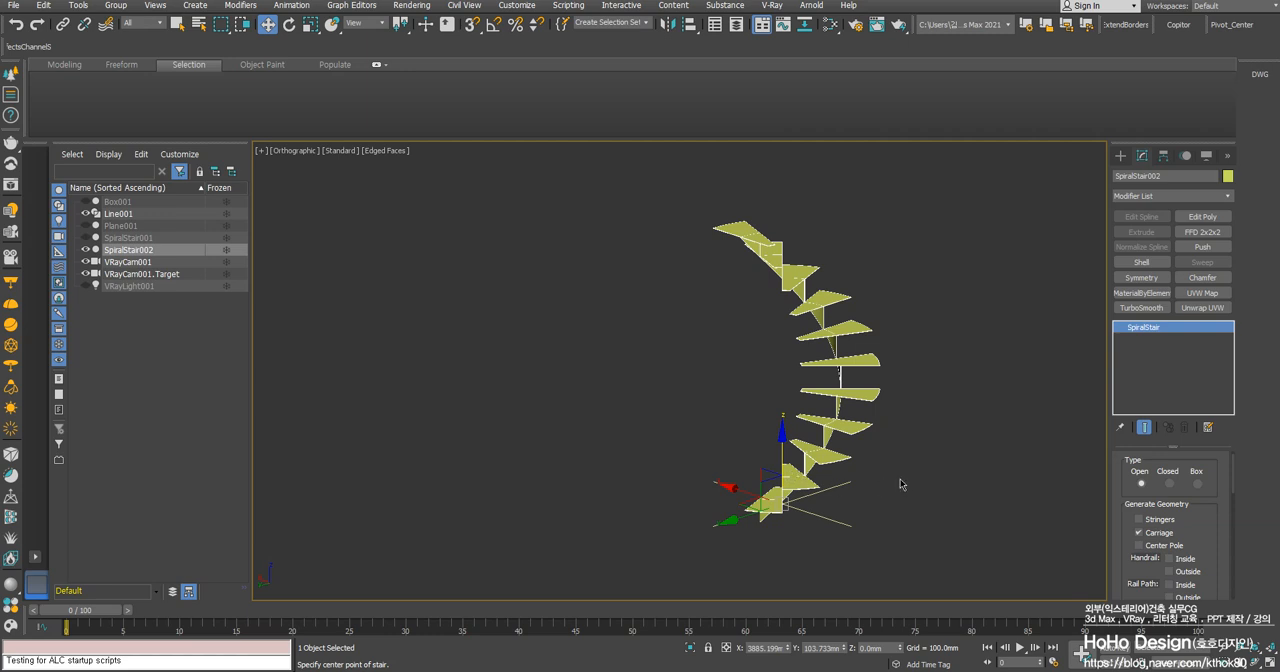
# - Add a center pole to the spiral stair and remove its carriage
pyautogui.moveTo(1197, 533)
pyautogui.mouseDown()
pyautogui.moveTo(1192, 497)
pyautogui.moveTo(1190, 512)
pyautogui.mouseUp()
pyautogui.click(1152, 524)
pyautogui.click(1150, 512)
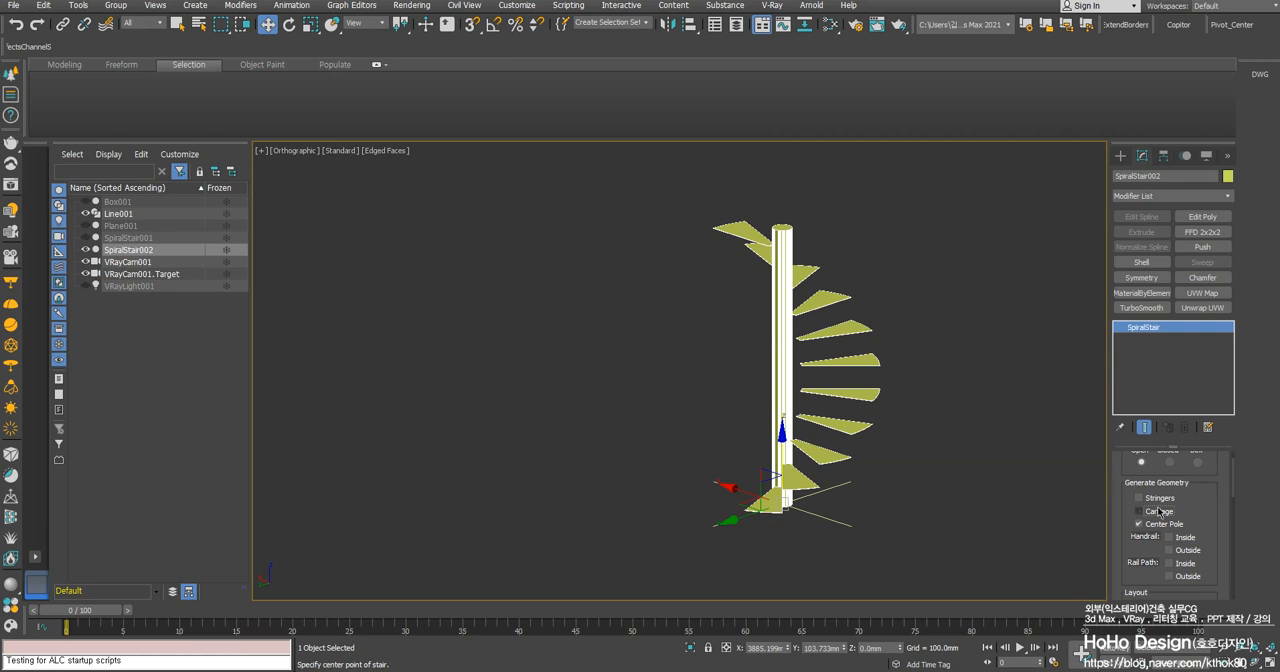
# - Set the spiral stair's layout radius to 900 mm
pyautogui.scroll(-1, 1210, 517)
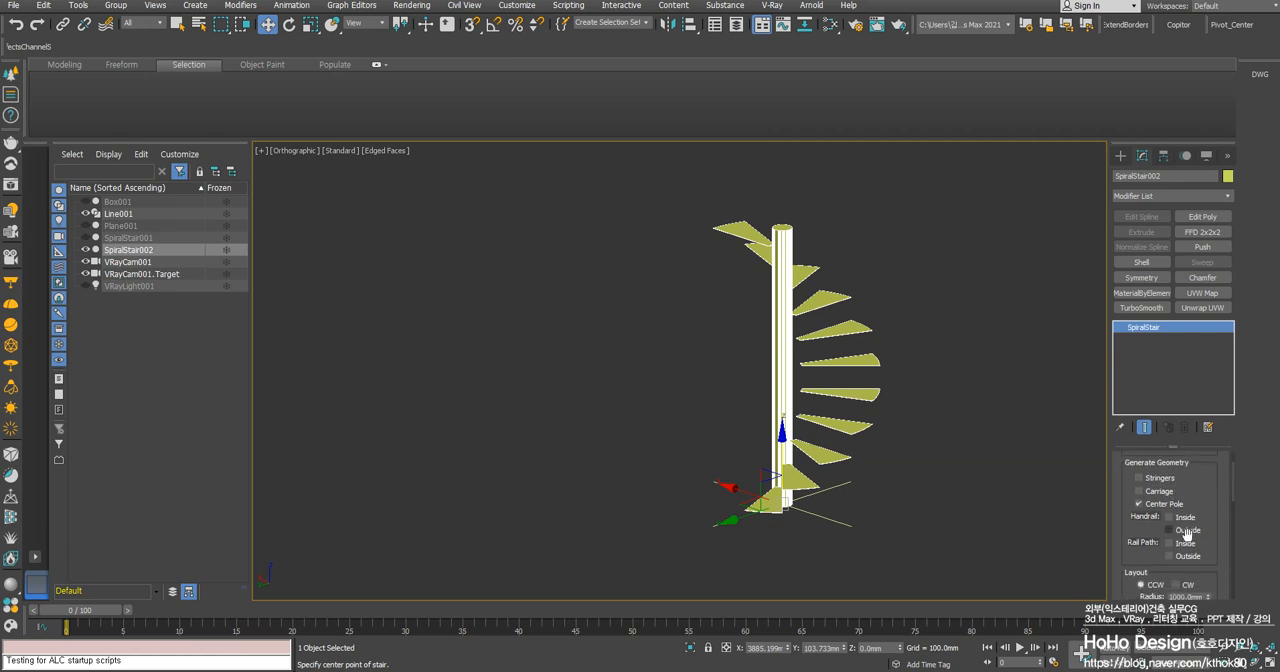
pyautogui.moveTo(880, 384); pyautogui.dragTo(862, 390, button='middle')
pyautogui.press('t')
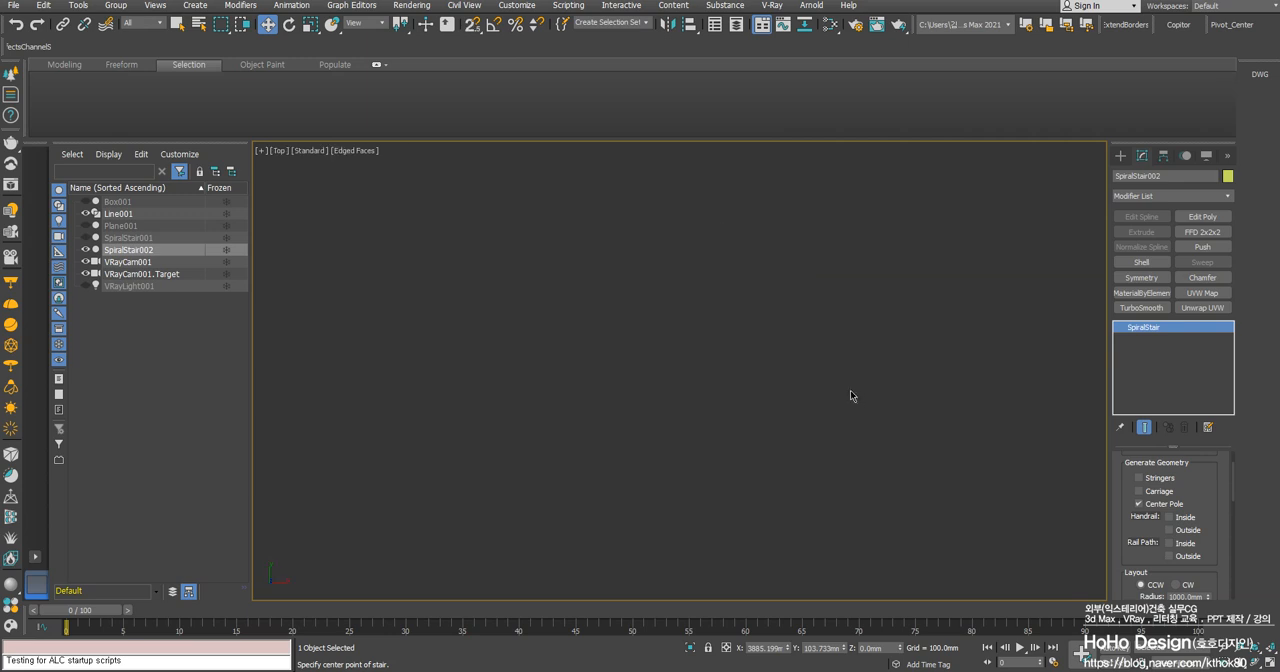
pyautogui.press('z')
pyautogui.moveTo(732, 426)
pyautogui.mouseDown(button='middle')
pyautogui.moveTo(741, 390)
pyautogui.moveTo(711, 422)
pyautogui.mouseUp(button='middle')
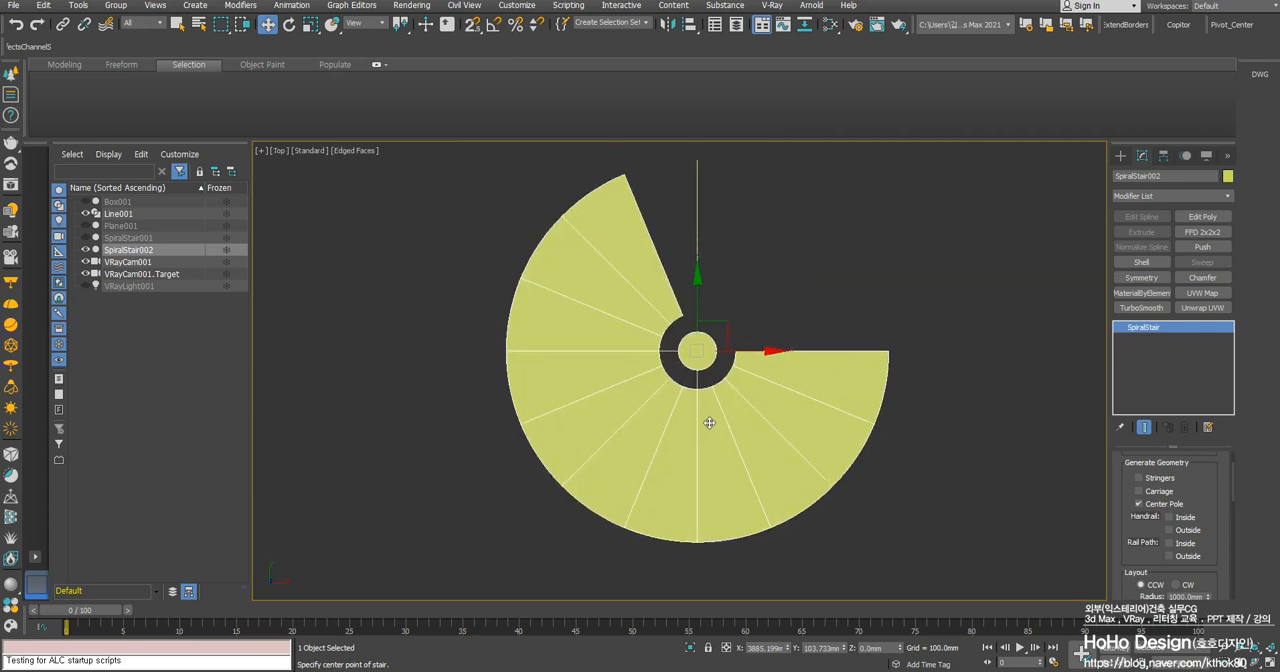
pyautogui.moveTo(1212, 551); pyautogui.dragTo(1212, 446)
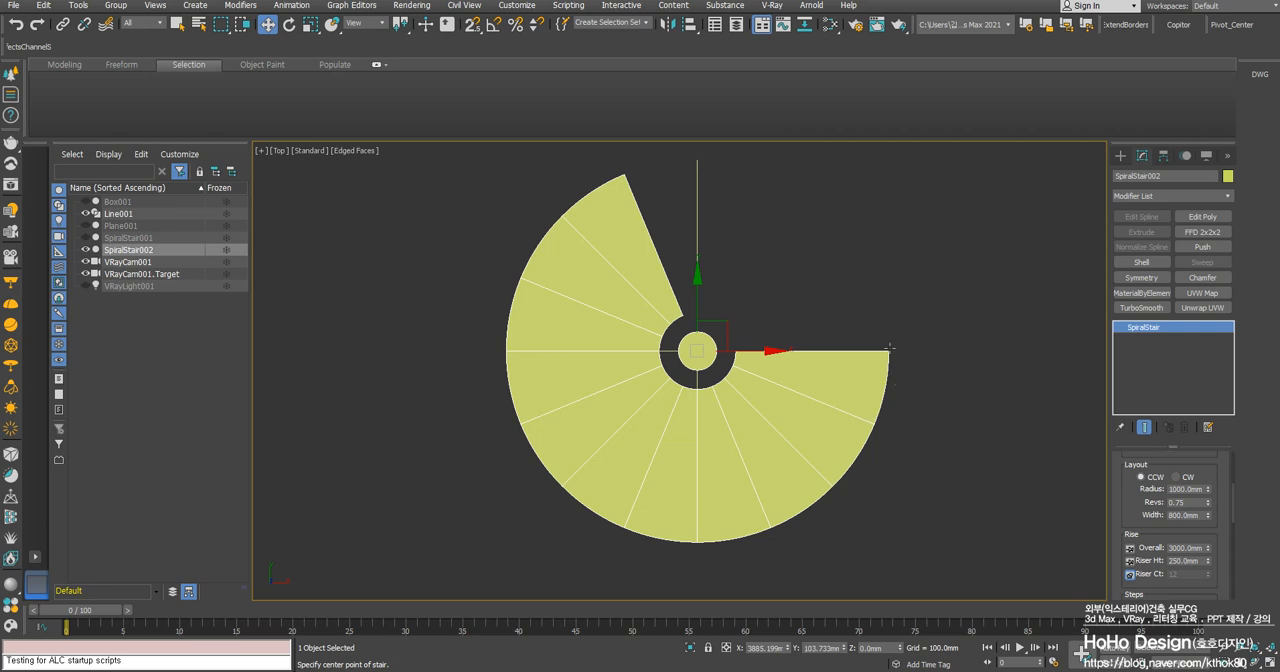
pyautogui.doubleClick(1188, 489)
pyautogui.write('900')
pyautogui.press('Return')
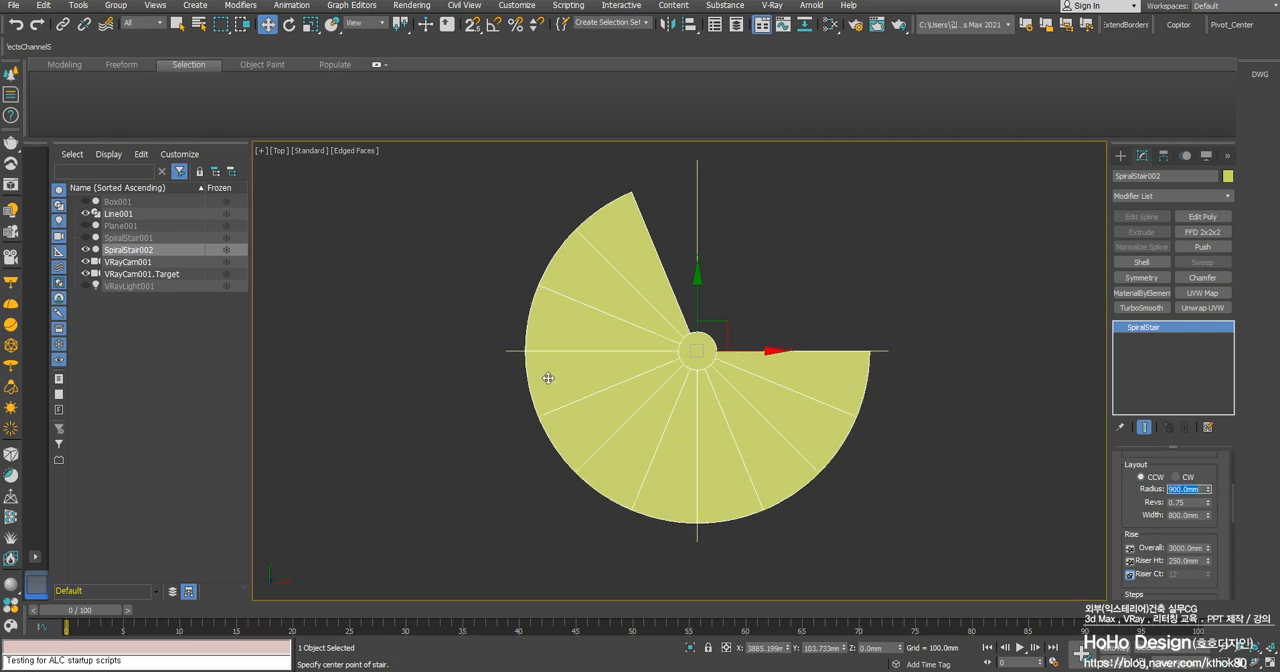
# - Try widening the spiral stair's steps to 1000 mm and cancel the change
pyautogui.scroll(4, 542, 368)
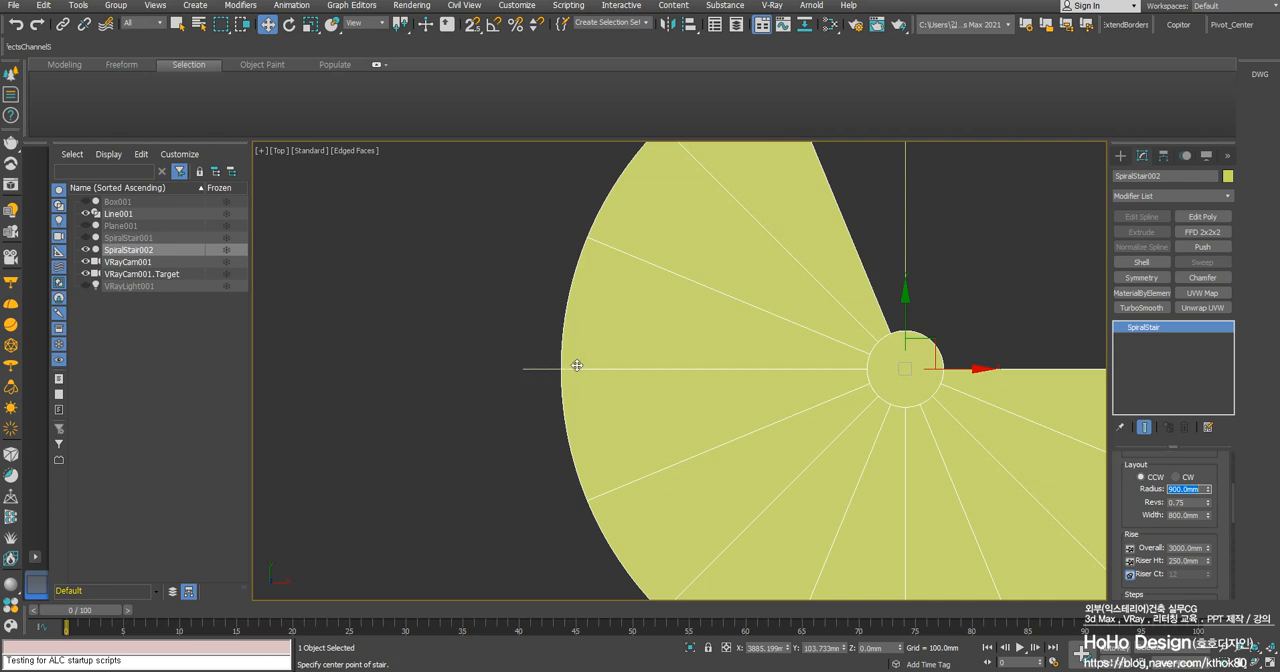
pyautogui.scroll(-4, 857, 443)
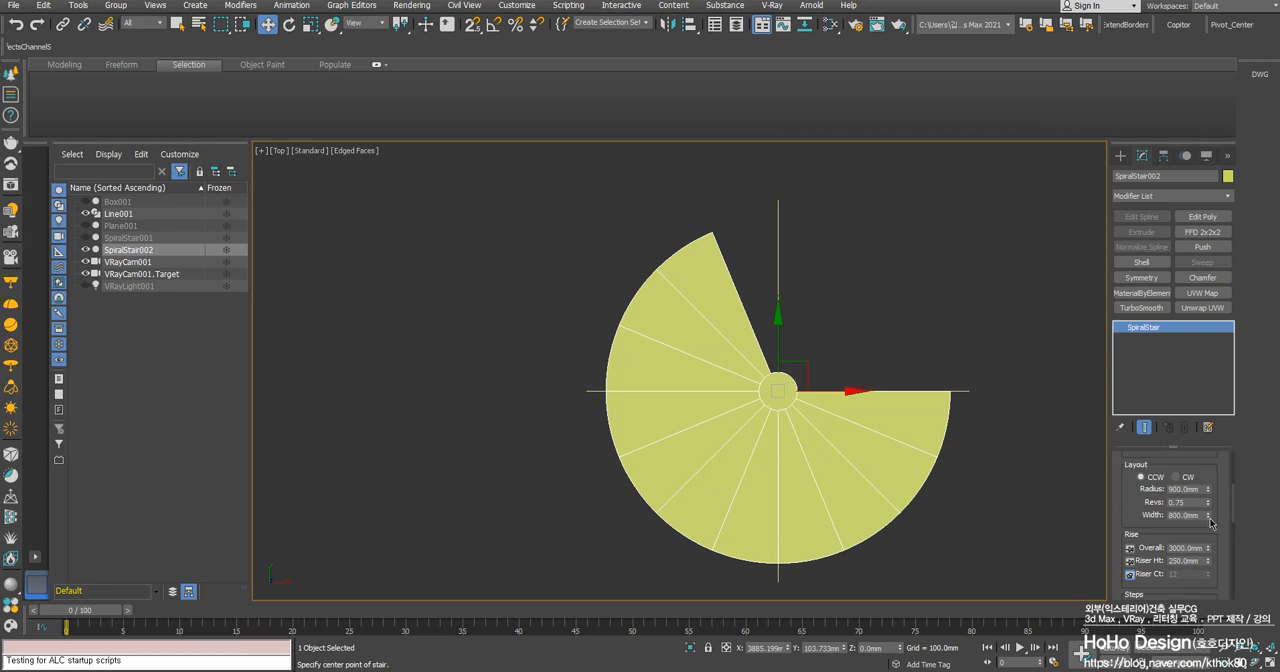
pyautogui.moveTo(1212, 520); pyautogui.dragTo(1208, 489)
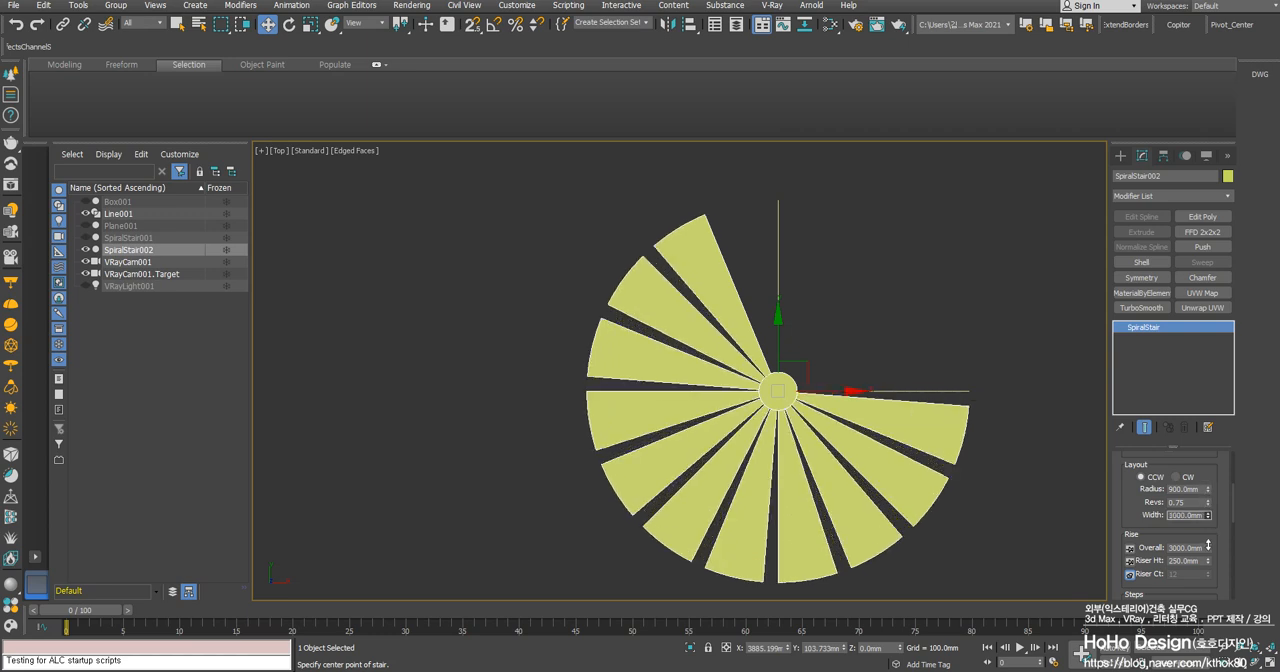
pyautogui.rightClick(1208, 545)
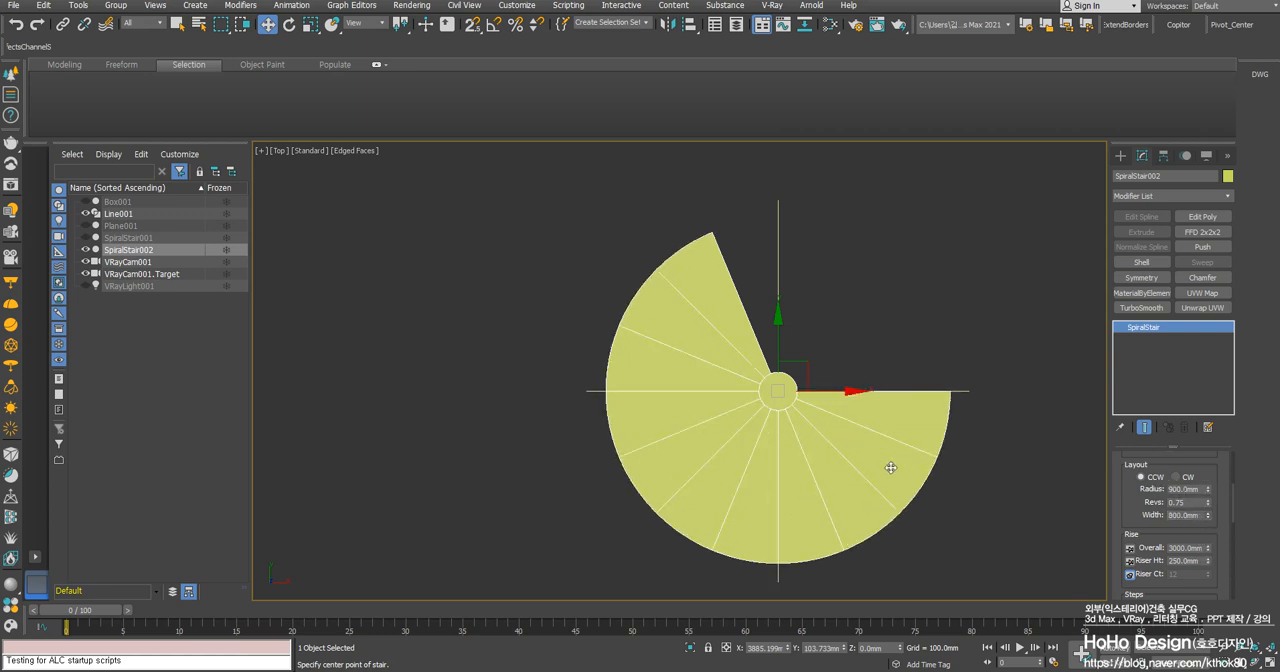
# - Try a 600 mm width for the spiral stair, and restore the width to 800 mm
pyautogui.doubleClick(1191, 515)
pyautogui.write('600')
pyautogui.press('Return')
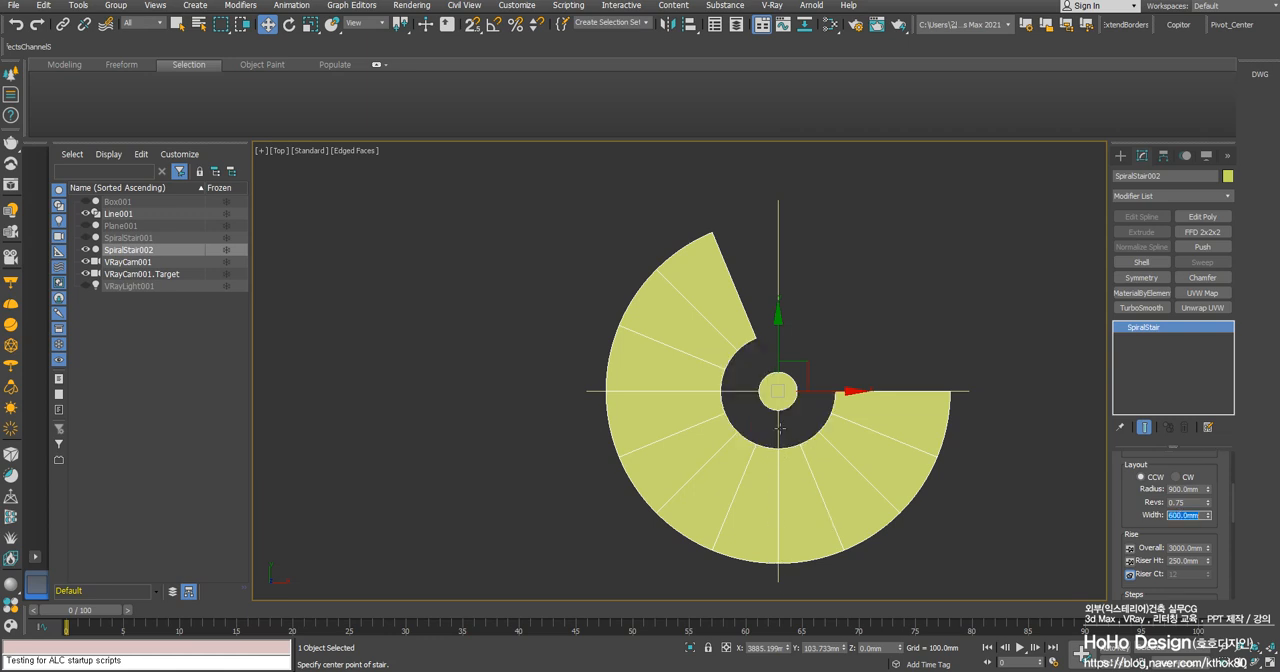
pyautogui.scroll(2, 787, 505)
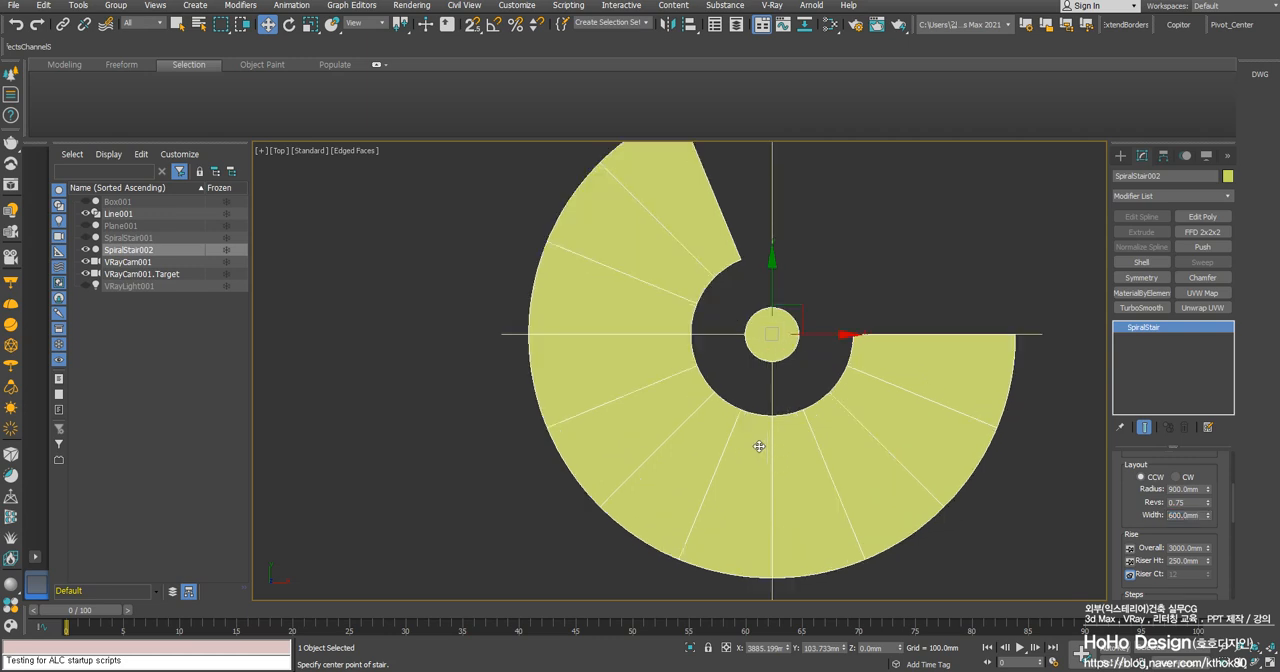
pyautogui.doubleClick(1205, 515)
pyautogui.write('800')
pyautogui.press('Return')
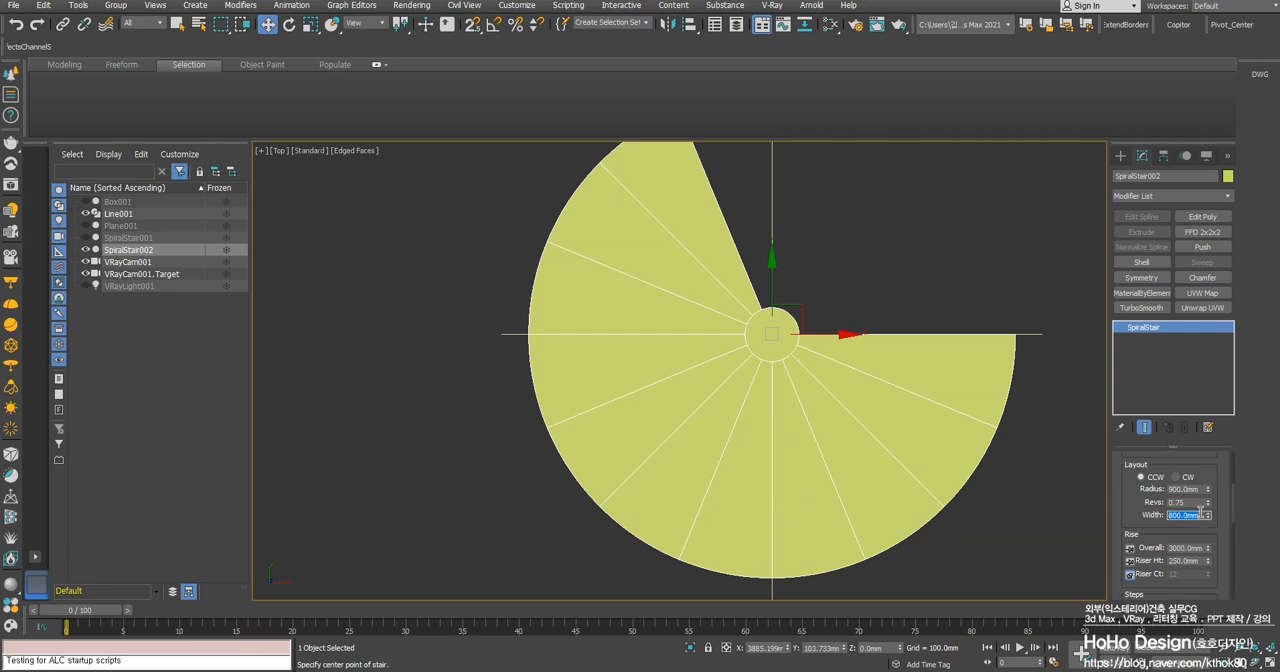
# - Compare the clockwise and counterclockwise layouts of the spiral stair and settle on counterclockwise (CCW)
pyautogui.moveTo(652, 375); pyautogui.dragTo(654, 383, button='middle')
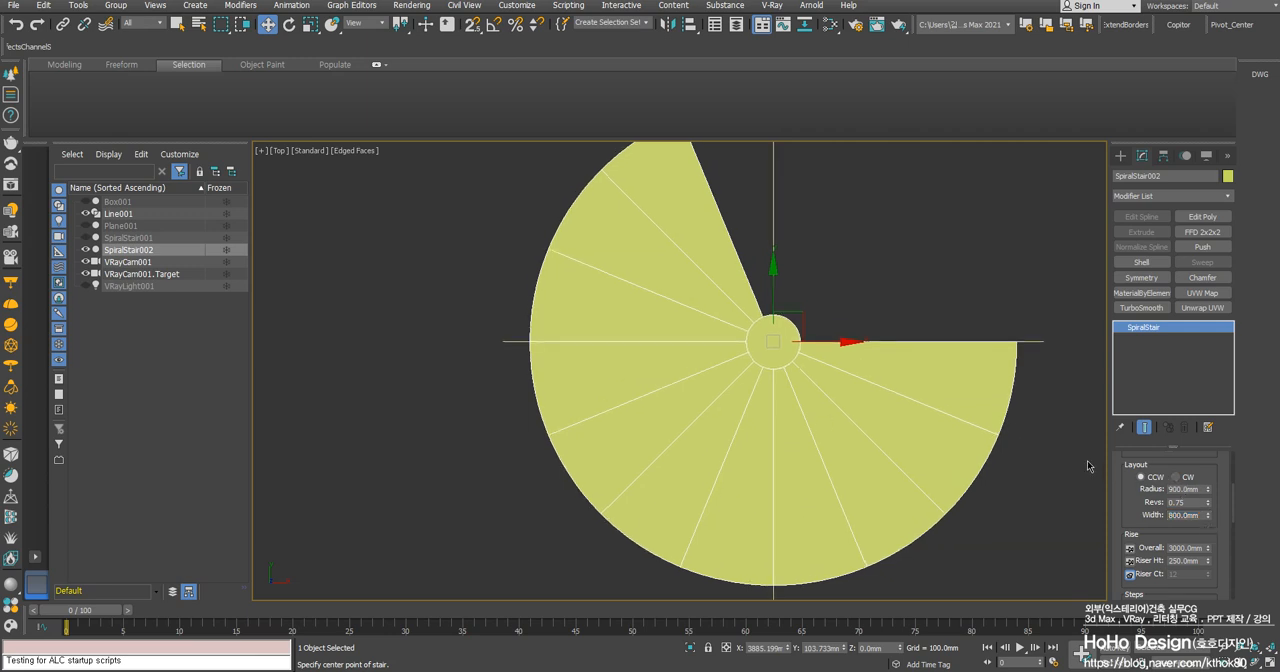
pyautogui.click(1176, 477)
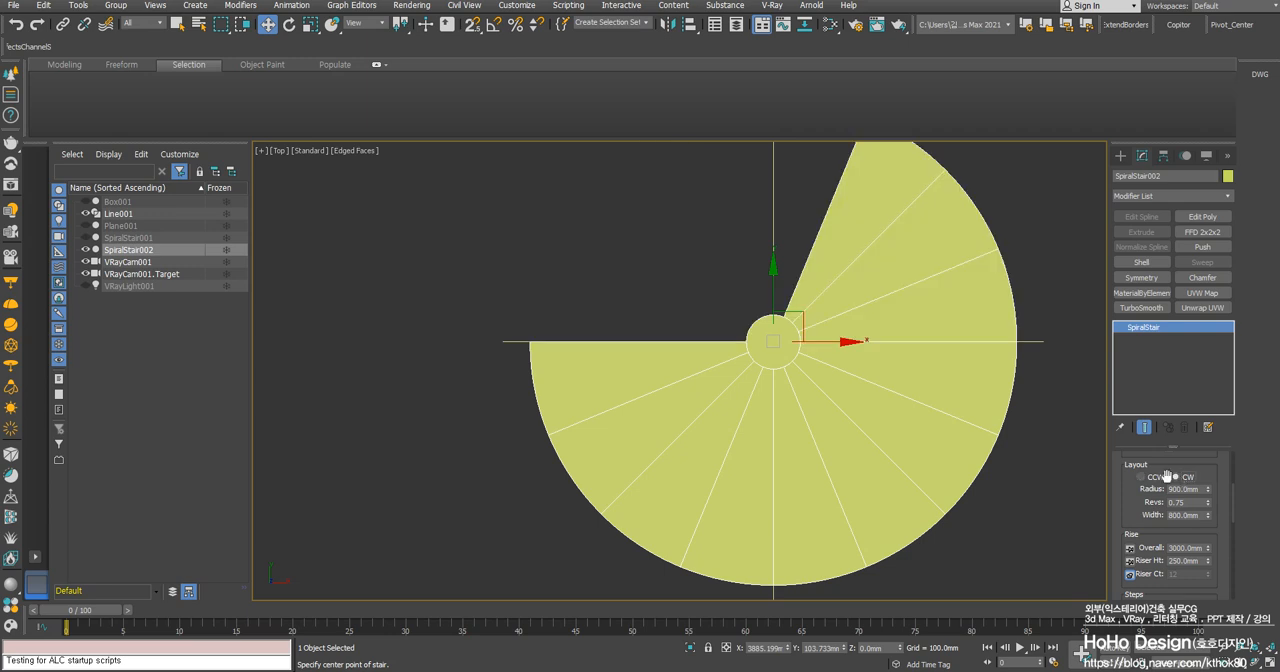
pyautogui.click(1143, 479)
pyautogui.click(1177, 478)
pyautogui.click(1142, 478)
pyautogui.click(1180, 478)
pyautogui.click(1155, 479)
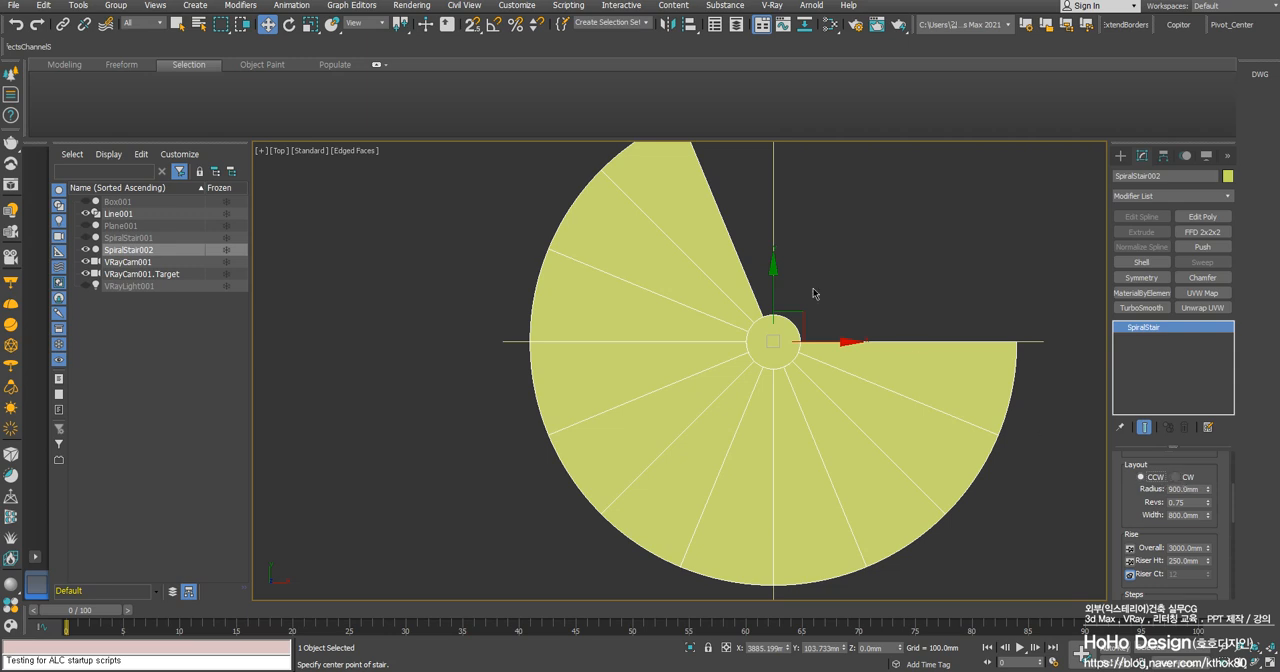
# - Examine the spiral stair's step, carriage and center pole parameters against its plan view
pyautogui.moveTo(865, 504); pyautogui.dragTo(782, 442, button='middle')
pyautogui.moveTo(851, 335); pyautogui.dragTo(853, 366, button='middle')
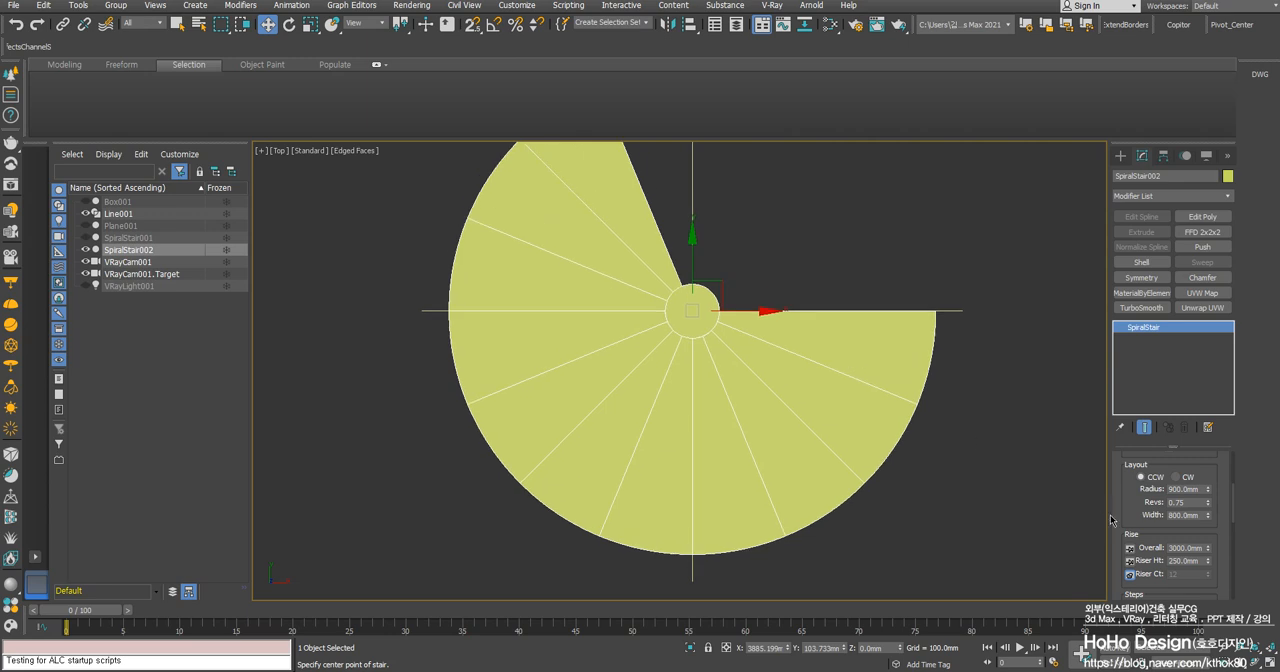
pyautogui.moveTo(1150, 528); pyautogui.dragTo(1122, 388)
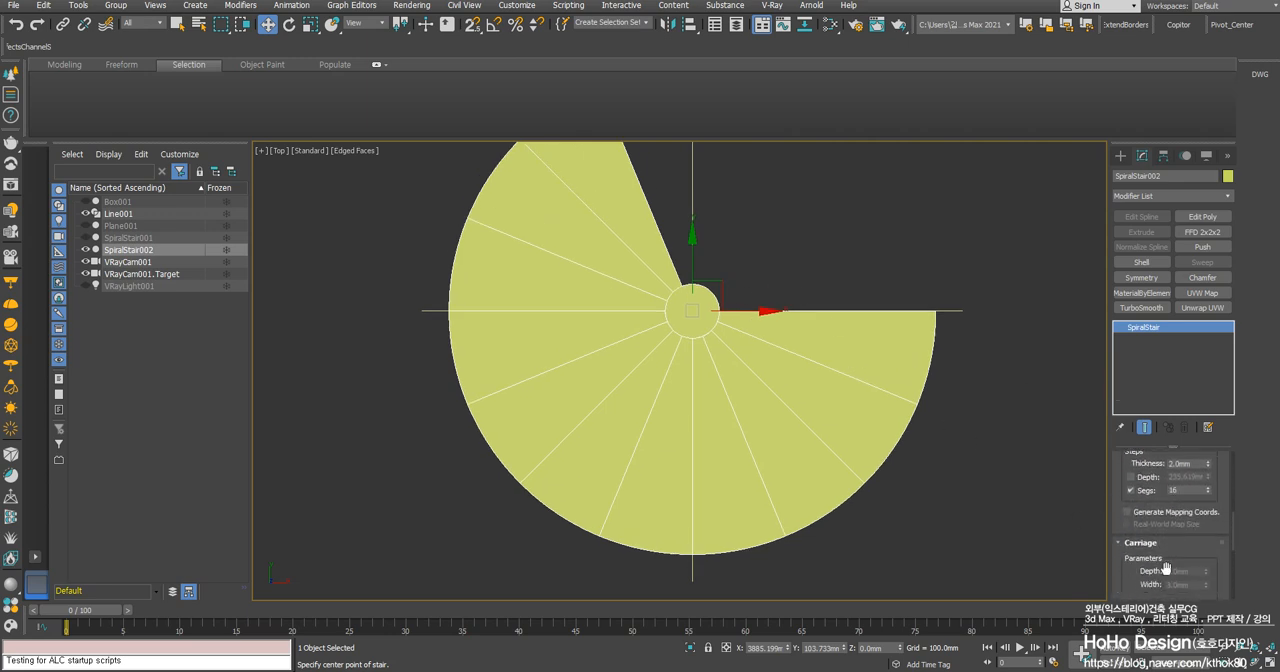
pyautogui.moveTo(1198, 555); pyautogui.dragTo(1193, 520)
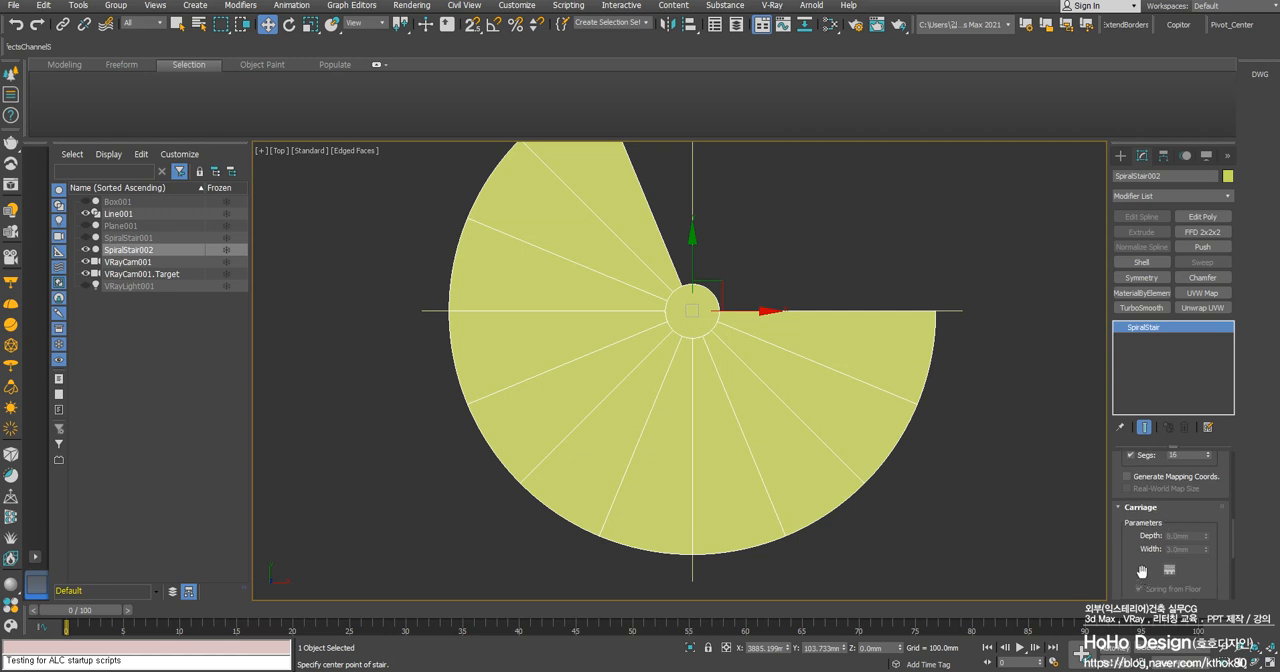
pyautogui.scroll(4, 457, 360)
pyautogui.scroll(-2, 600, 400)
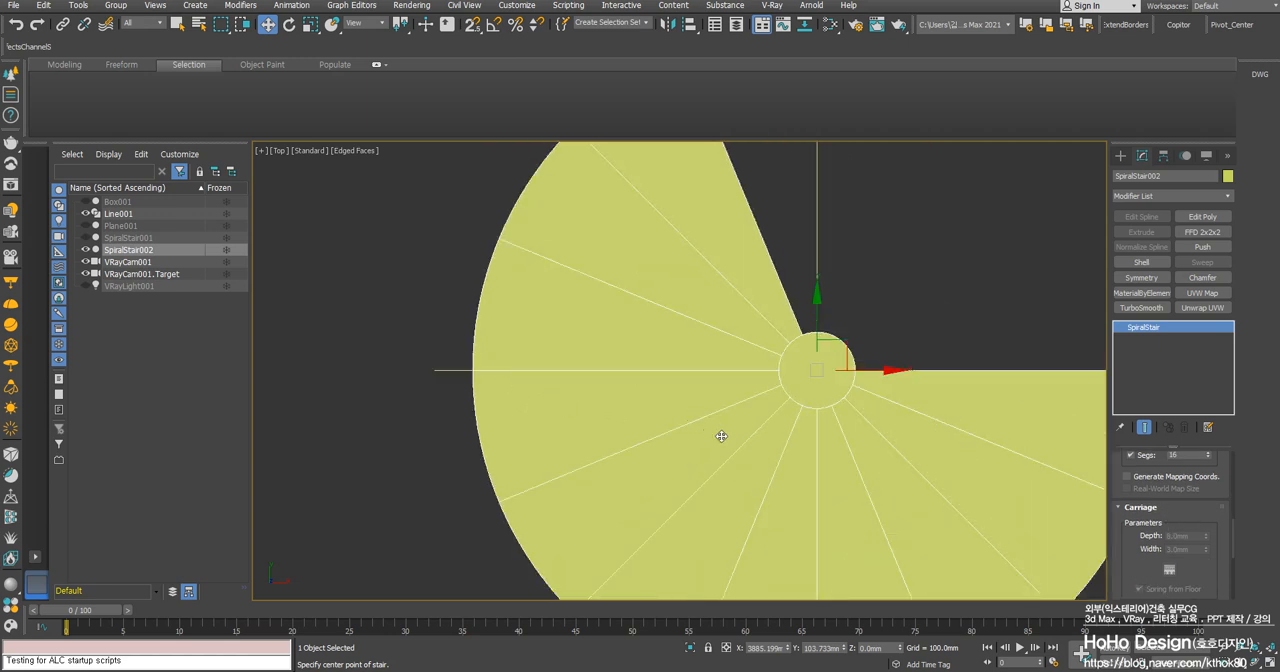
pyautogui.moveTo(829, 466); pyautogui.dragTo(823, 444, button='middle')
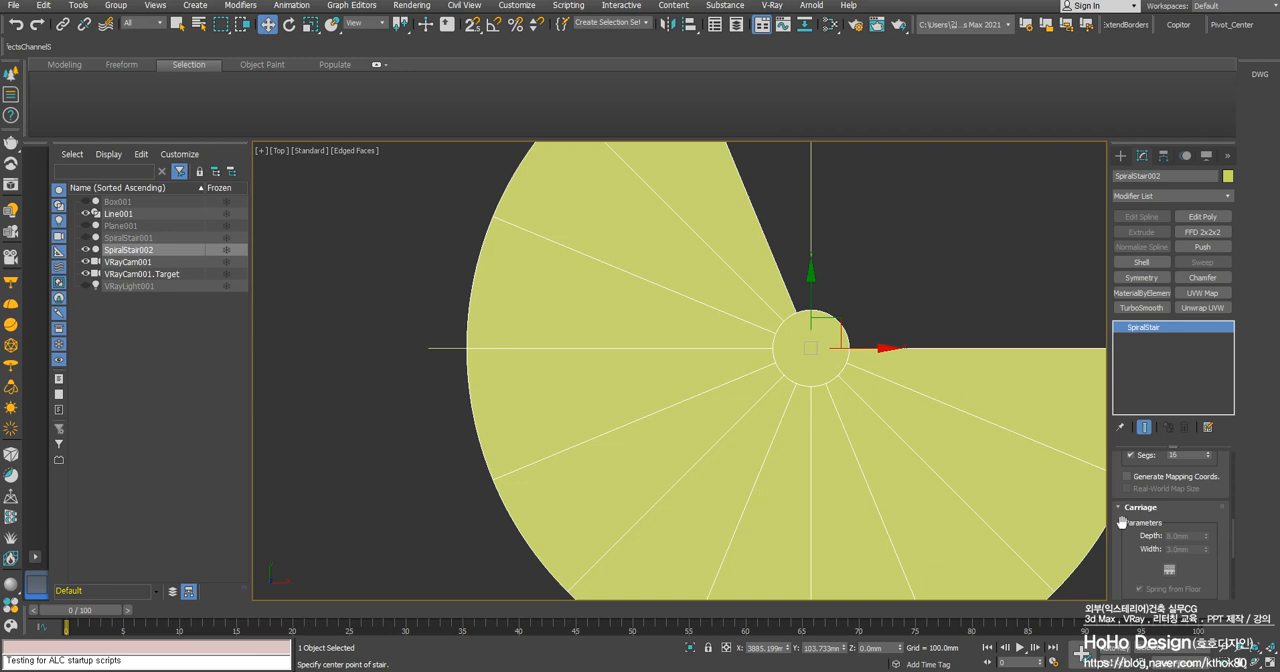
pyautogui.scroll(-3, 1135, 559)
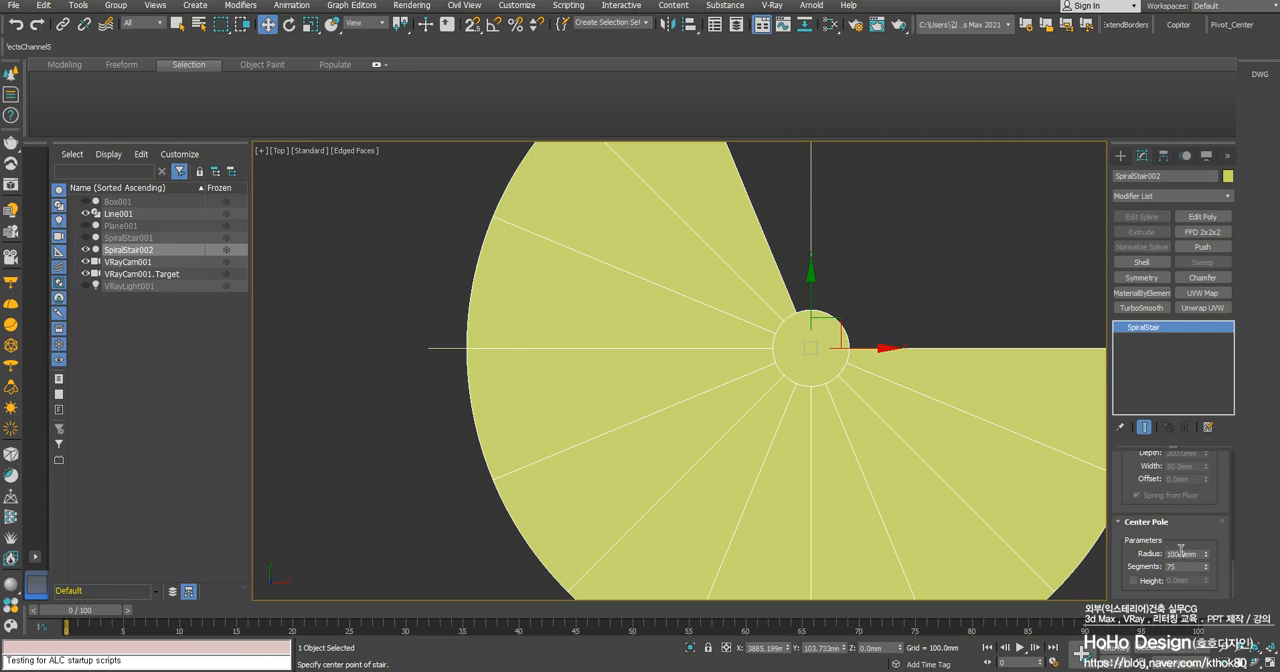
pyautogui.moveTo(816, 507); pyautogui.dragTo(794, 457, button='middle')
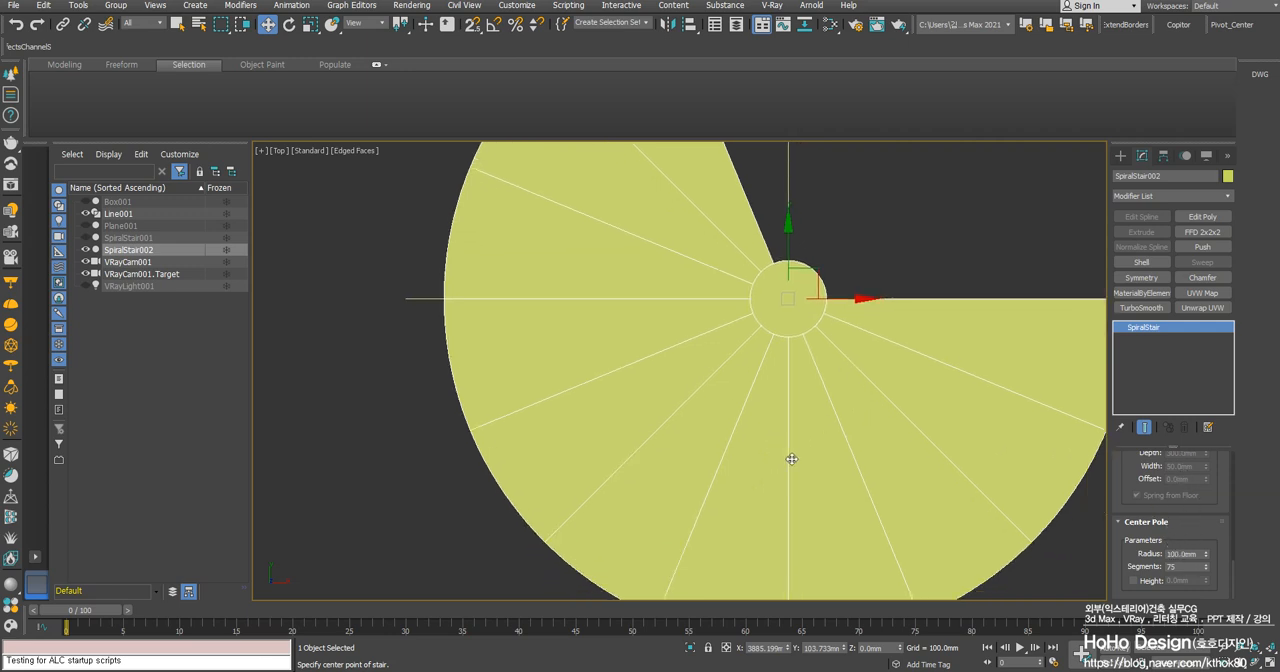
pyautogui.moveTo(805, 408); pyautogui.dragTo(837, 447, button='middle')
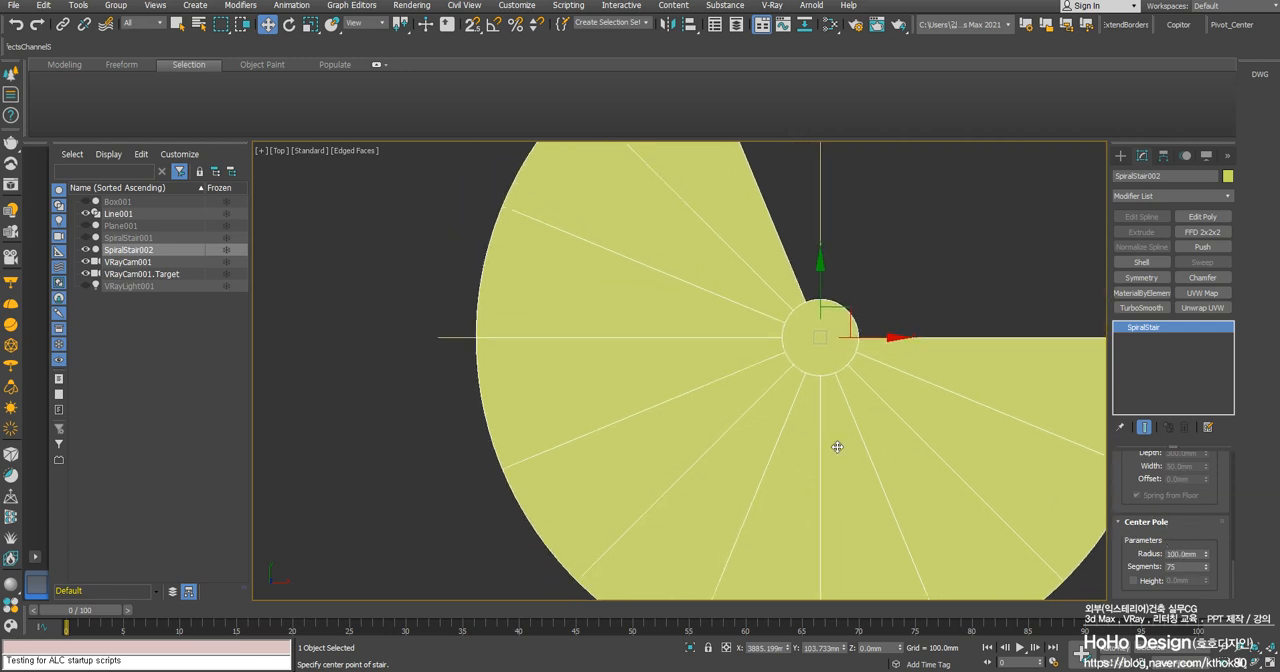
# - Try a smaller center pole radius of about 75 mm, and restore the radius to 100 mm
pyautogui.click(1206, 557)
pyautogui.moveTo(1206, 556); pyautogui.dragTo(1199, 570)
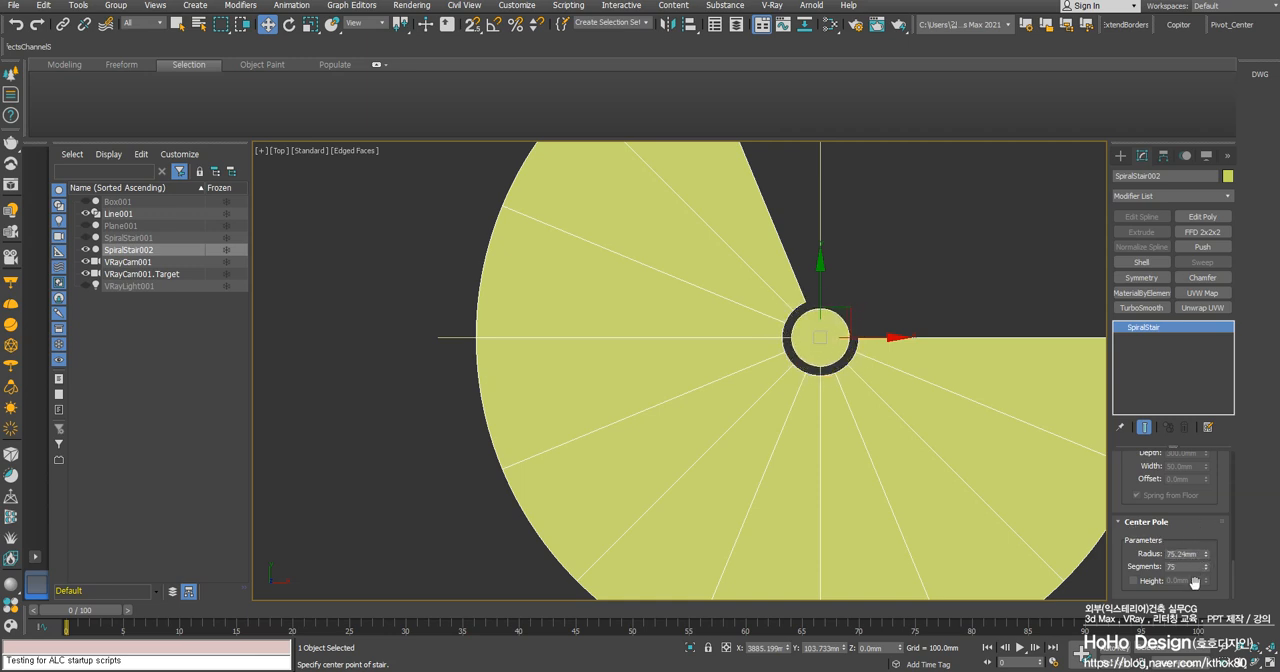
pyautogui.doubleClick(1187, 554)
pyautogui.write('100')
pyautogui.press('Return')
# - Examine how the layout radius, step width and center pole radius relate in the stair's plan view
pyautogui.moveTo(862, 280); pyautogui.dragTo(844, 329, button='middle')
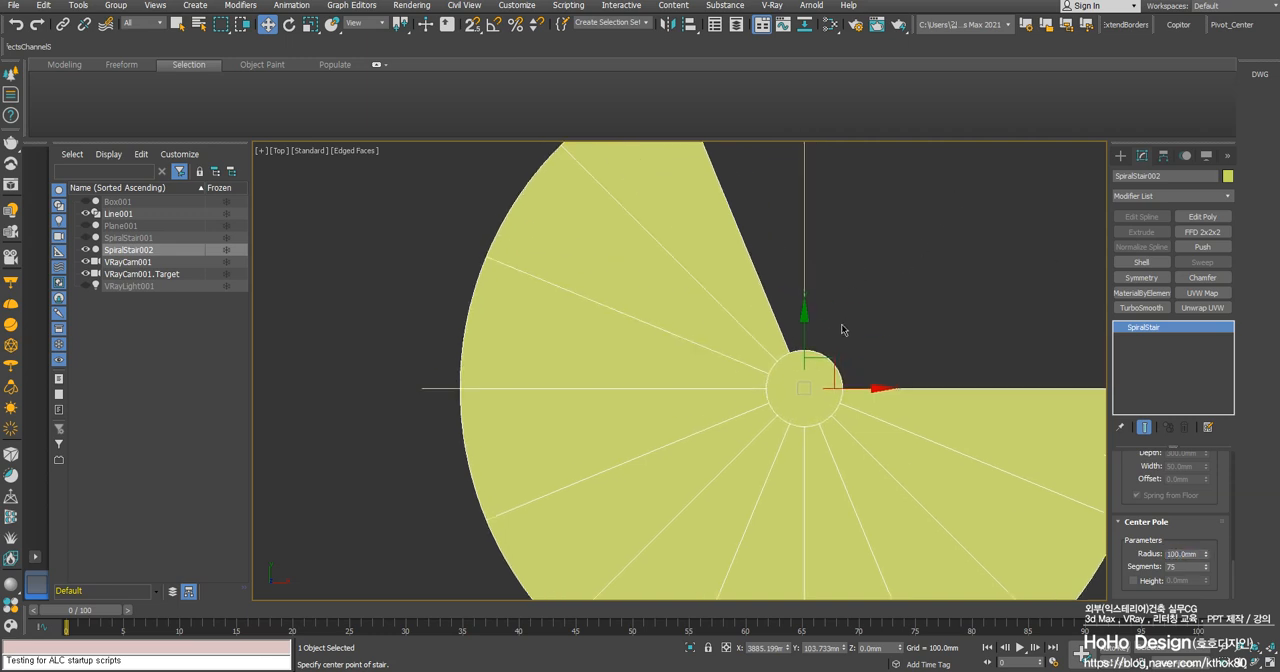
pyautogui.moveTo(717, 379); pyautogui.dragTo(717, 351, button='middle')
pyautogui.moveTo(569, 385); pyautogui.dragTo(582, 390, button='middle')
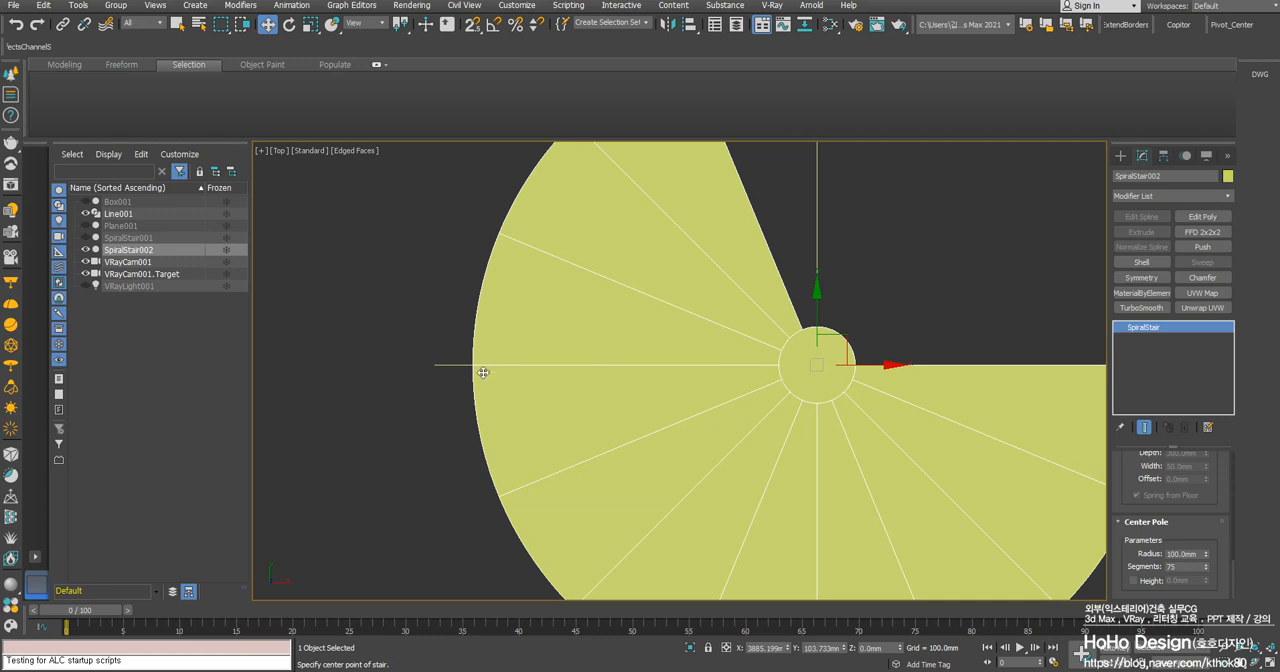
pyautogui.moveTo(436, 380); pyautogui.dragTo(440, 396, button='middle')
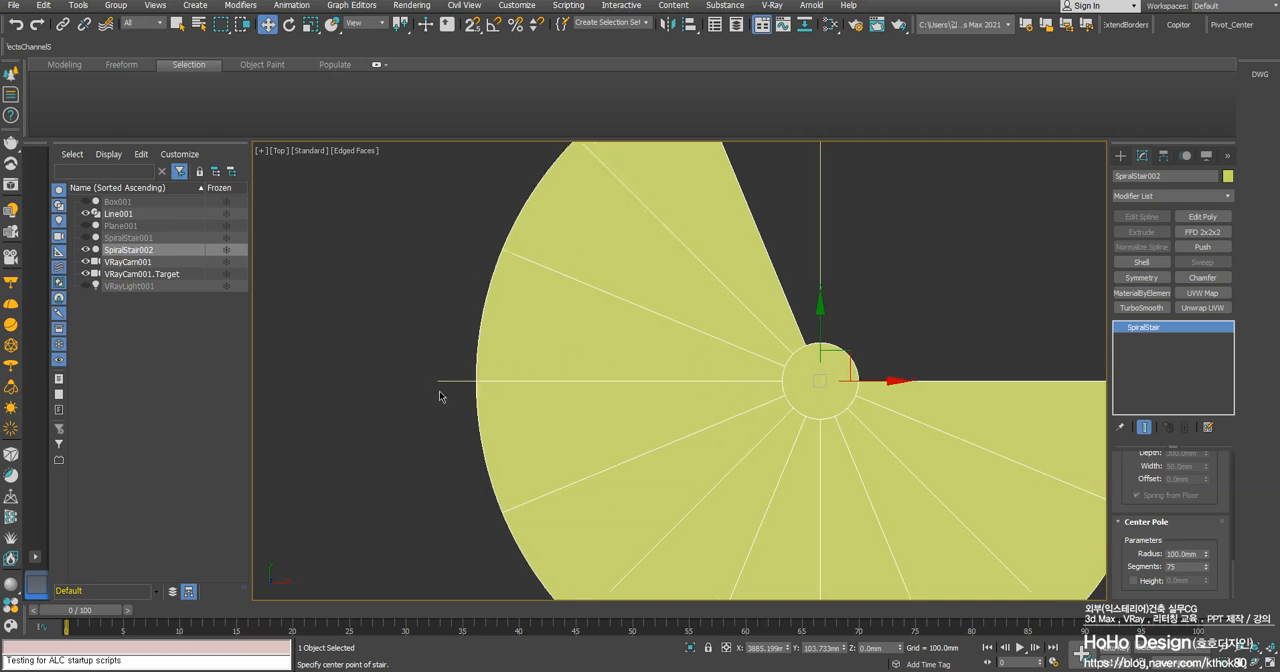
pyautogui.scroll(3, 691, 383)
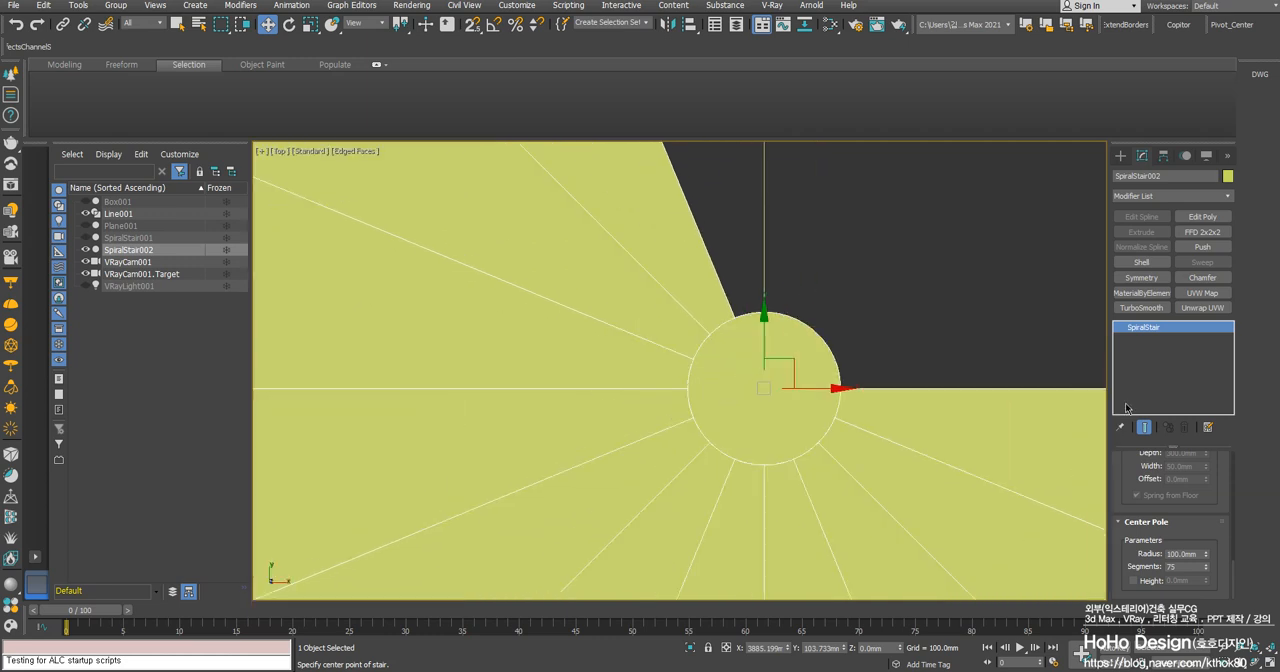
pyautogui.scroll(5, 1216, 480)
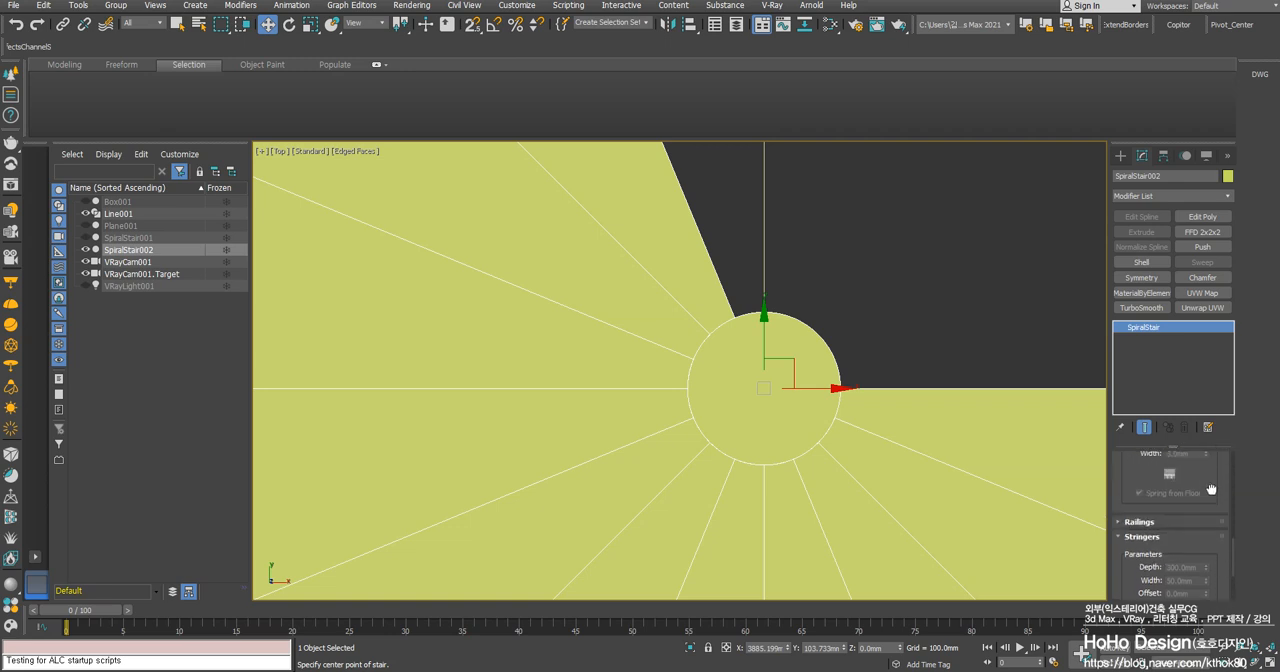
pyautogui.scroll(5, 1210, 500)
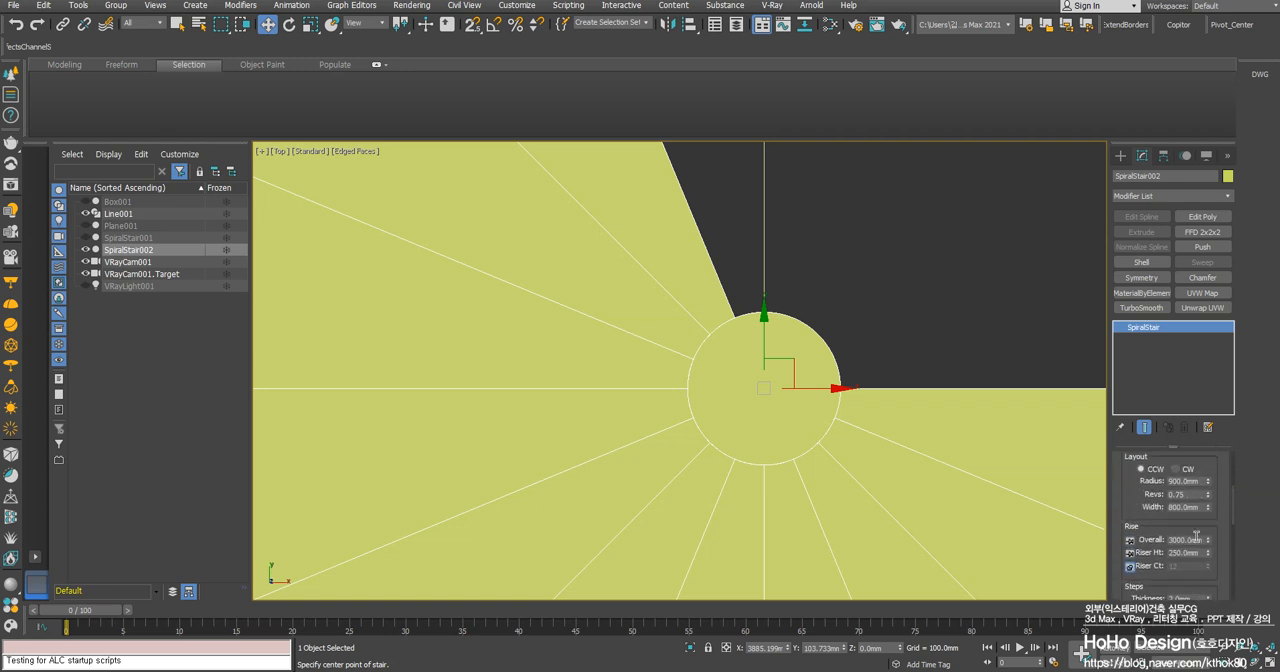
pyautogui.scroll(1, 1199, 531)
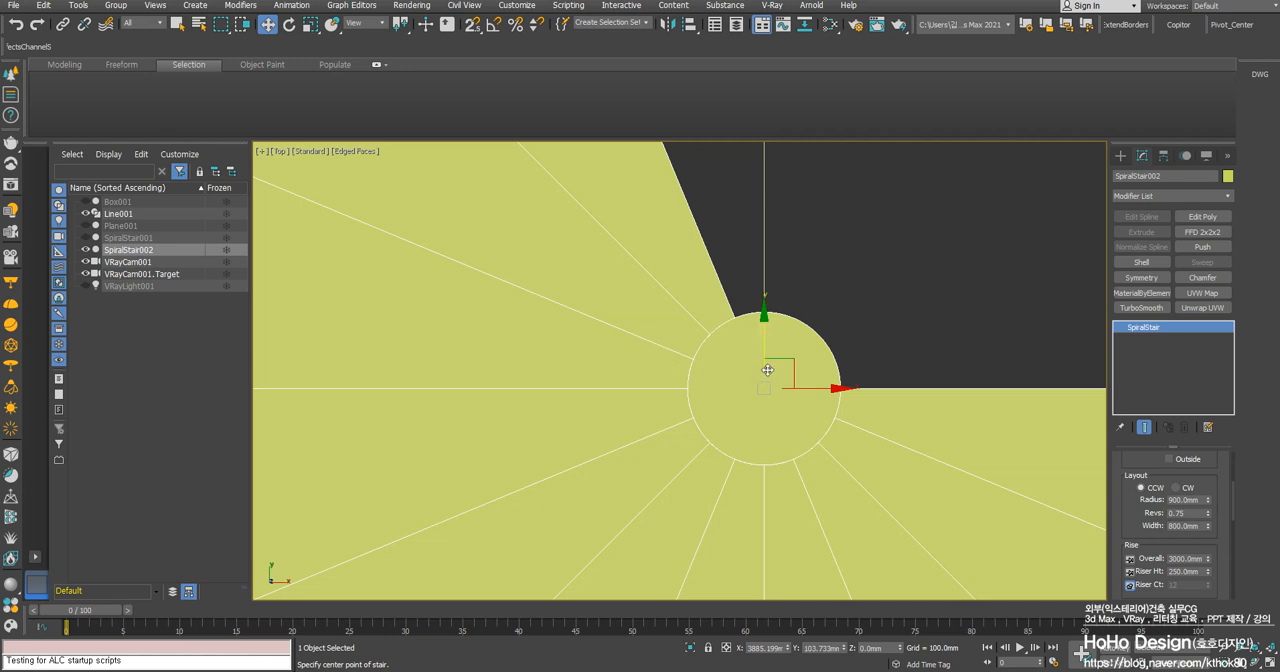
pyautogui.scroll(-5, 767, 391)
pyautogui.scroll(5, 767, 391)
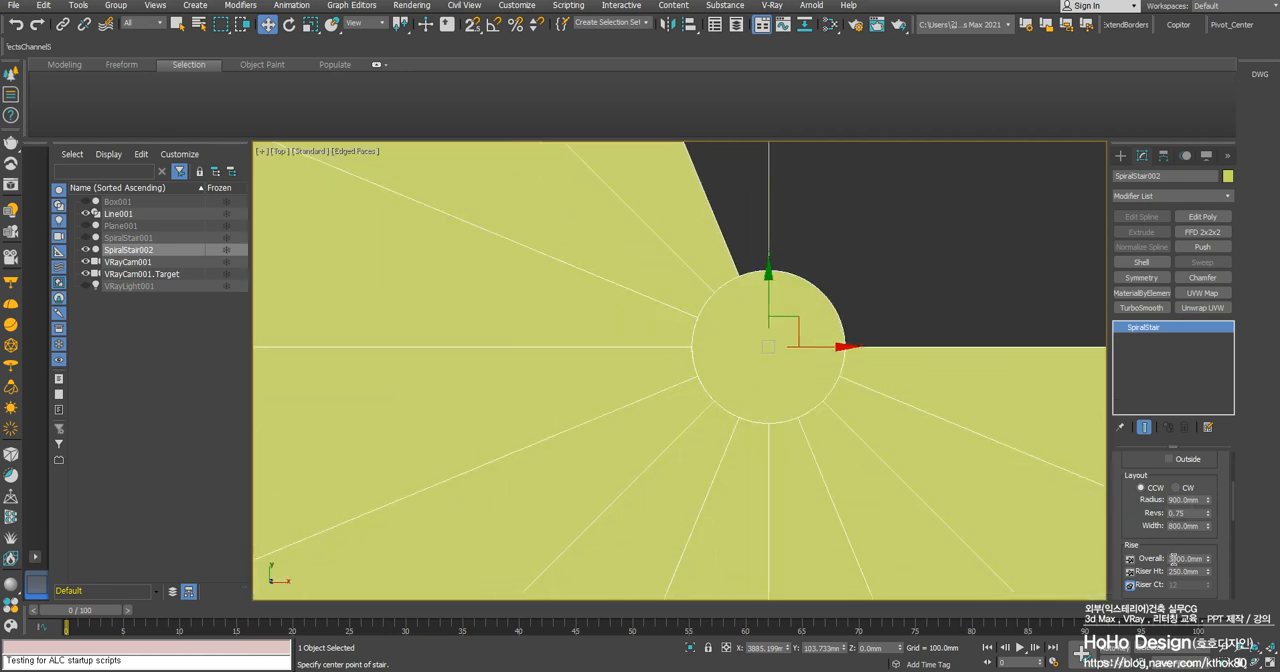
pyautogui.scroll(-3, 1172, 560)
pyautogui.scroll(-3, 1180, 590)
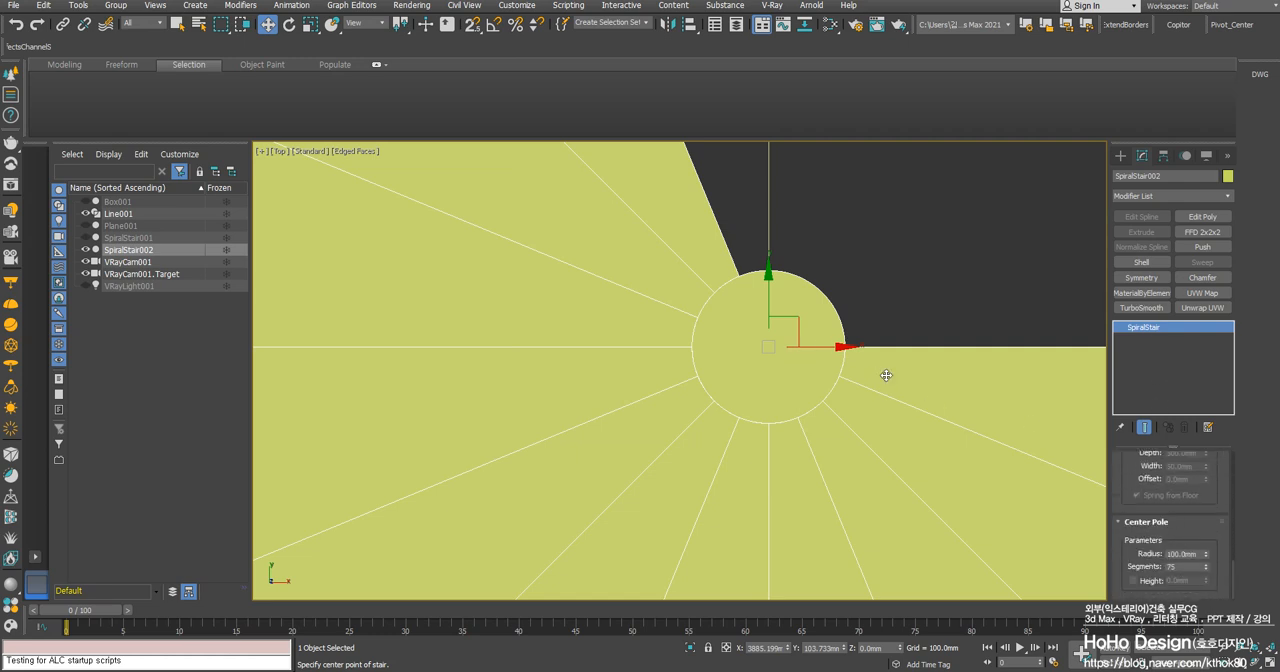
pyautogui.scroll(-4, 775, 370)
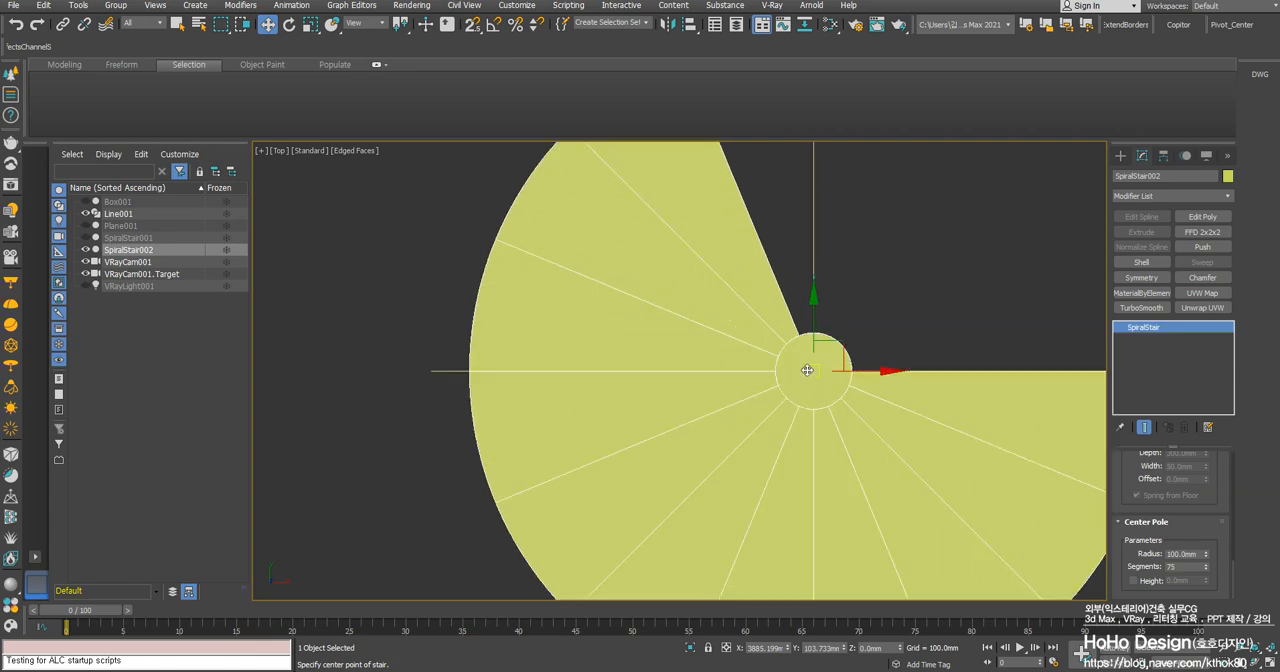
pyautogui.scroll(2, 870, 425)
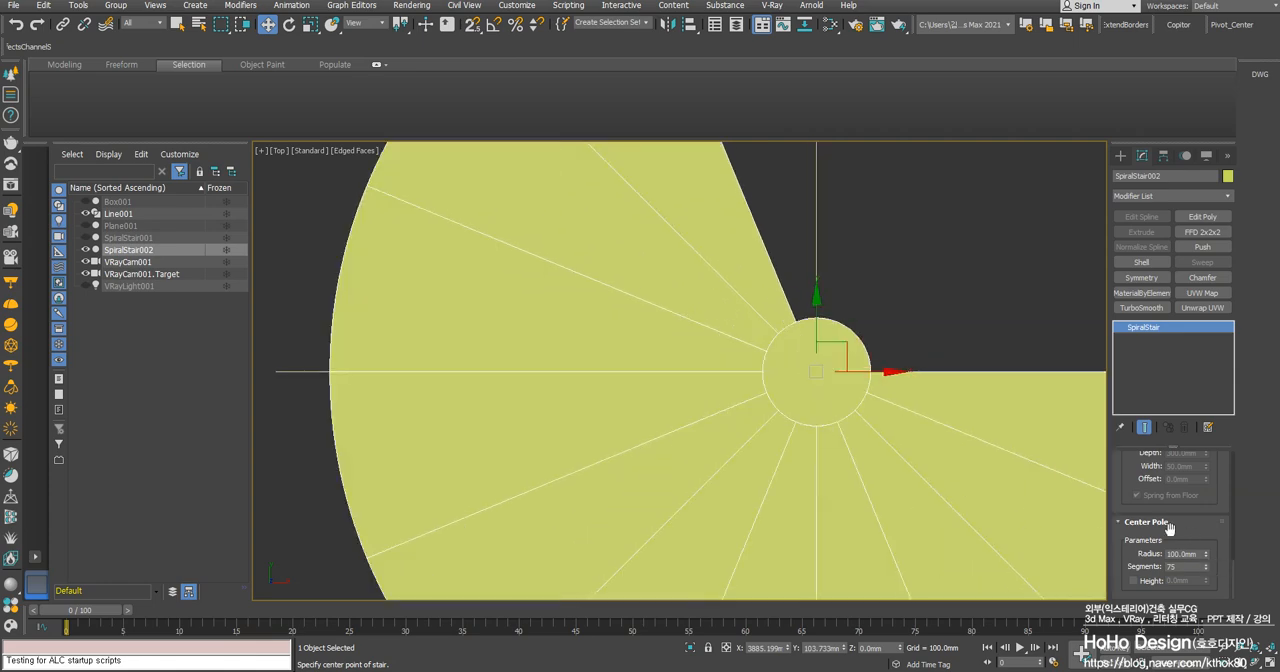
pyautogui.scroll(-3, 565, 337)
# - View the spiral stair in 3D and change its type to Closed
pyautogui.keyDown('alt'); pyautogui.moveTo(663, 417); pyautogui.dragTo(767, 326, button='middle'); pyautogui.keyUp('alt')
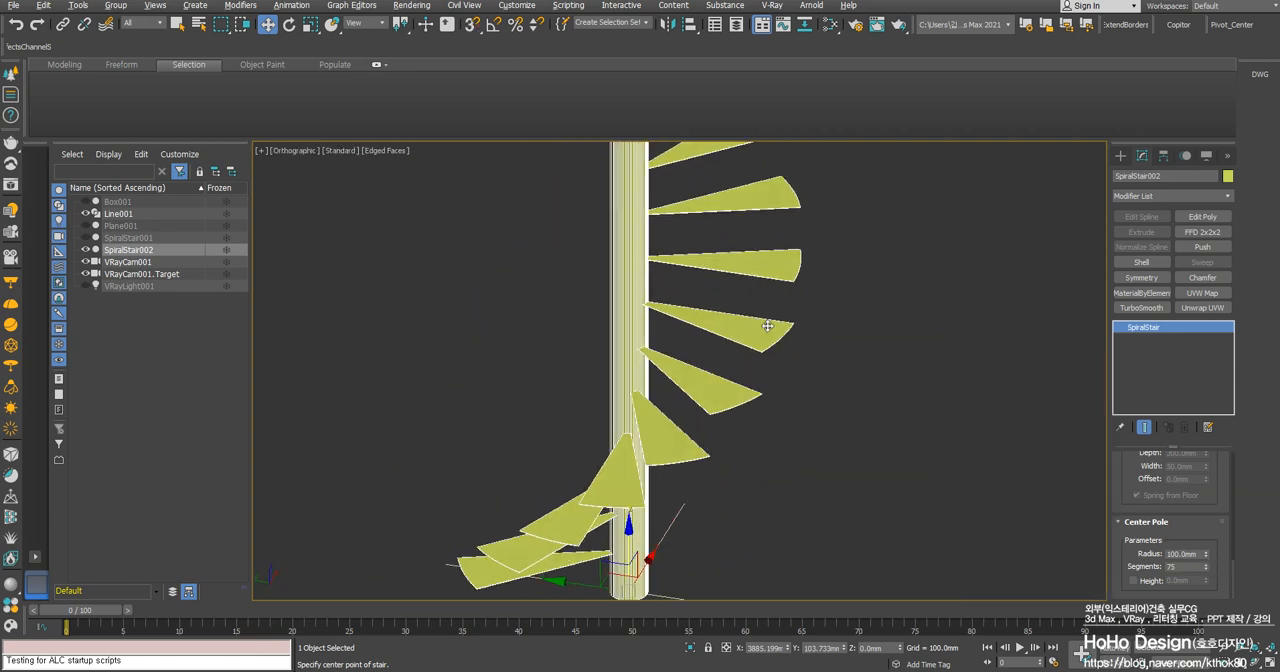
pyautogui.scroll(5, 1190, 511)
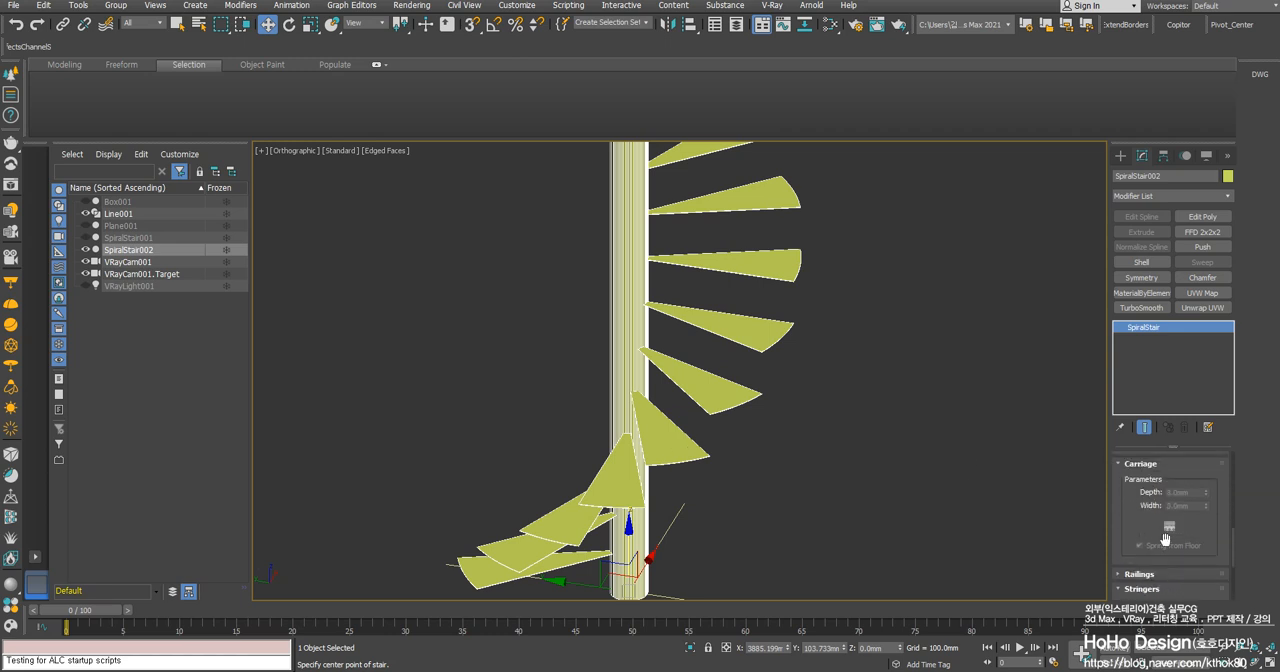
pyautogui.scroll(5, 1150, 512)
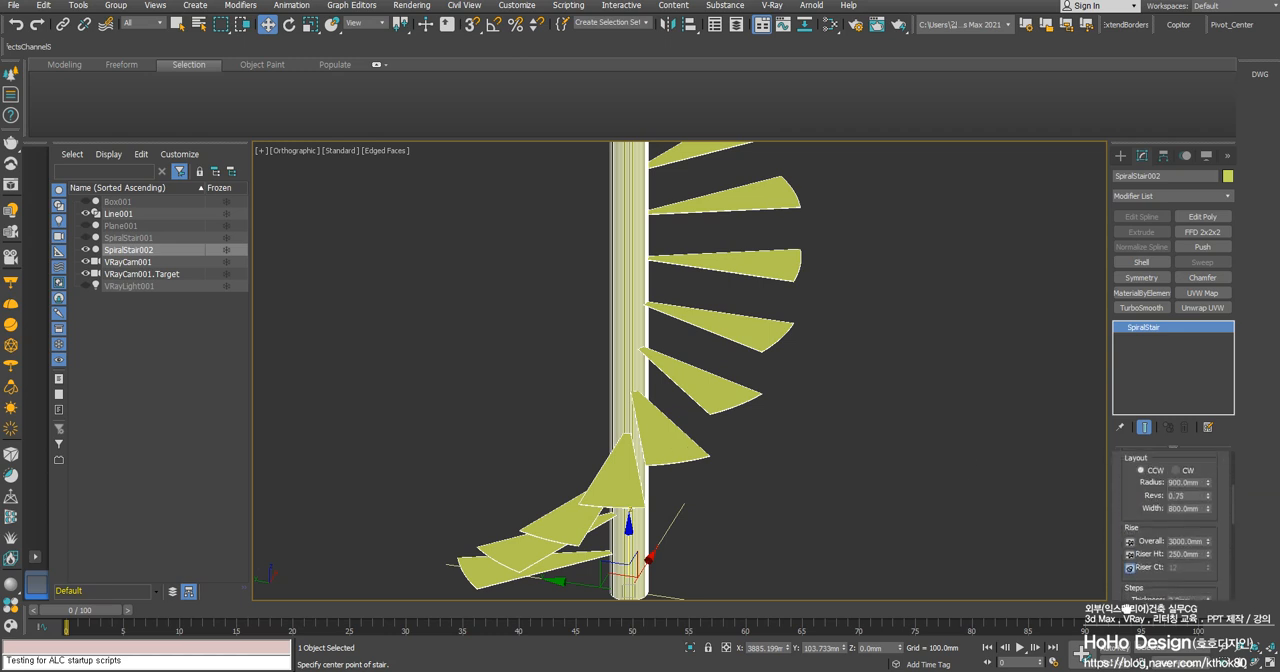
pyautogui.scroll(5, 1157, 497)
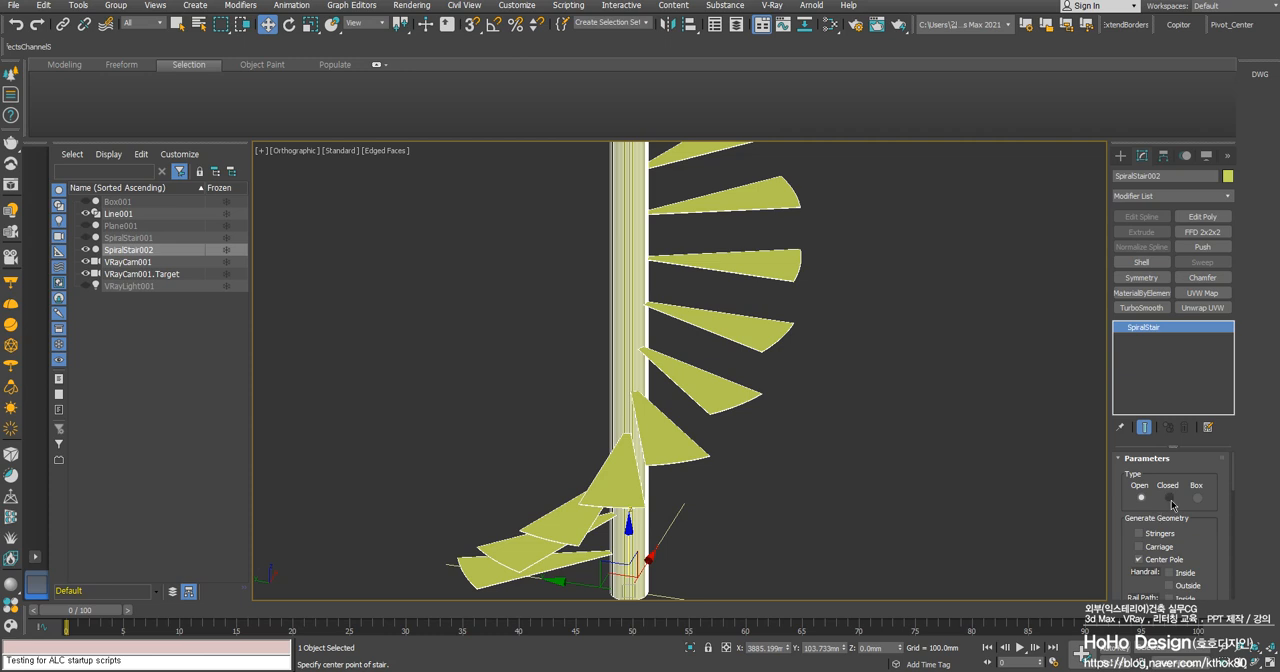
pyautogui.click(1168, 498)
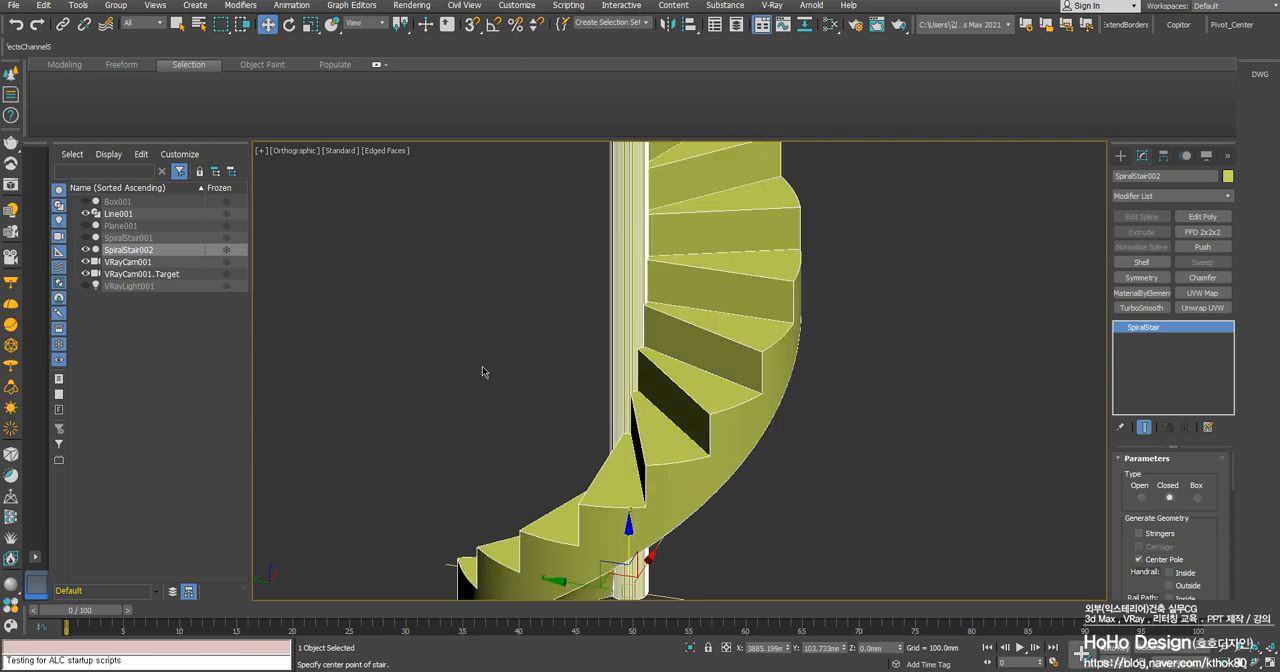
# - Turn on the spiral stair's stringers and turn off its center pole
pyautogui.scroll(-4, 660, 400)
pyautogui.keyDown('alt'); pyautogui.moveTo(652, 391); pyautogui.dragTo(695, 371, button='middle'); pyautogui.keyUp('alt')
pyautogui.scroll(3, 620, 365)
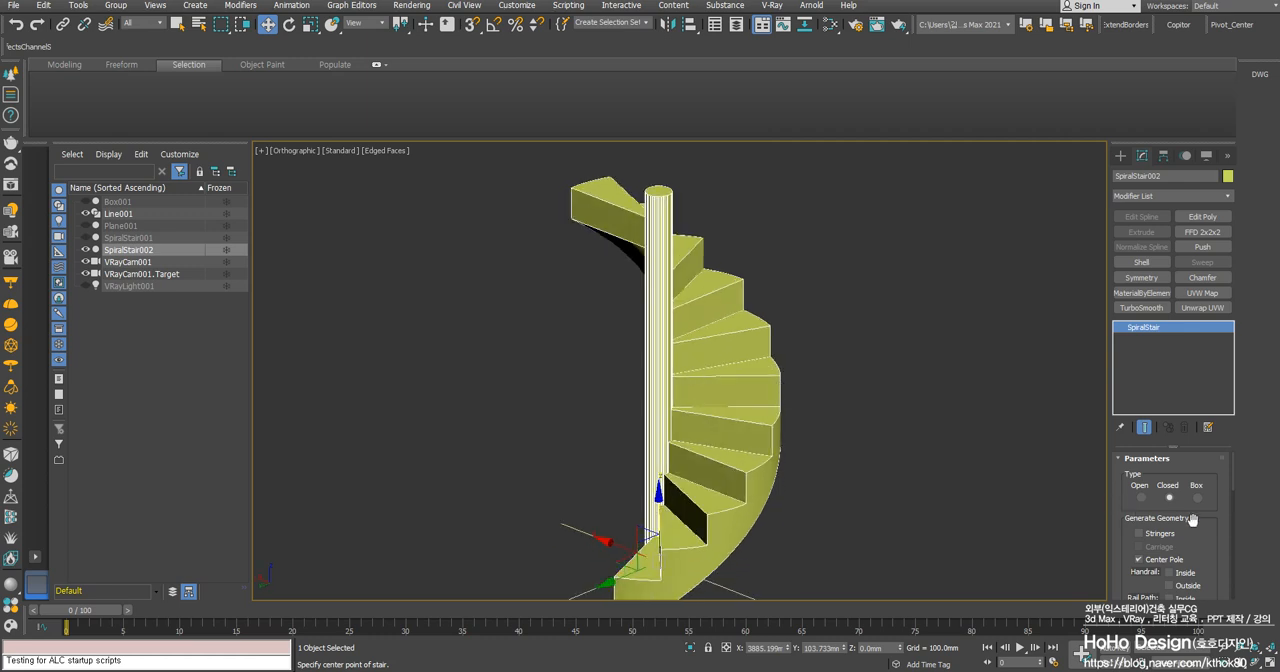
pyautogui.moveTo(1203, 524); pyautogui.dragTo(1200, 501)
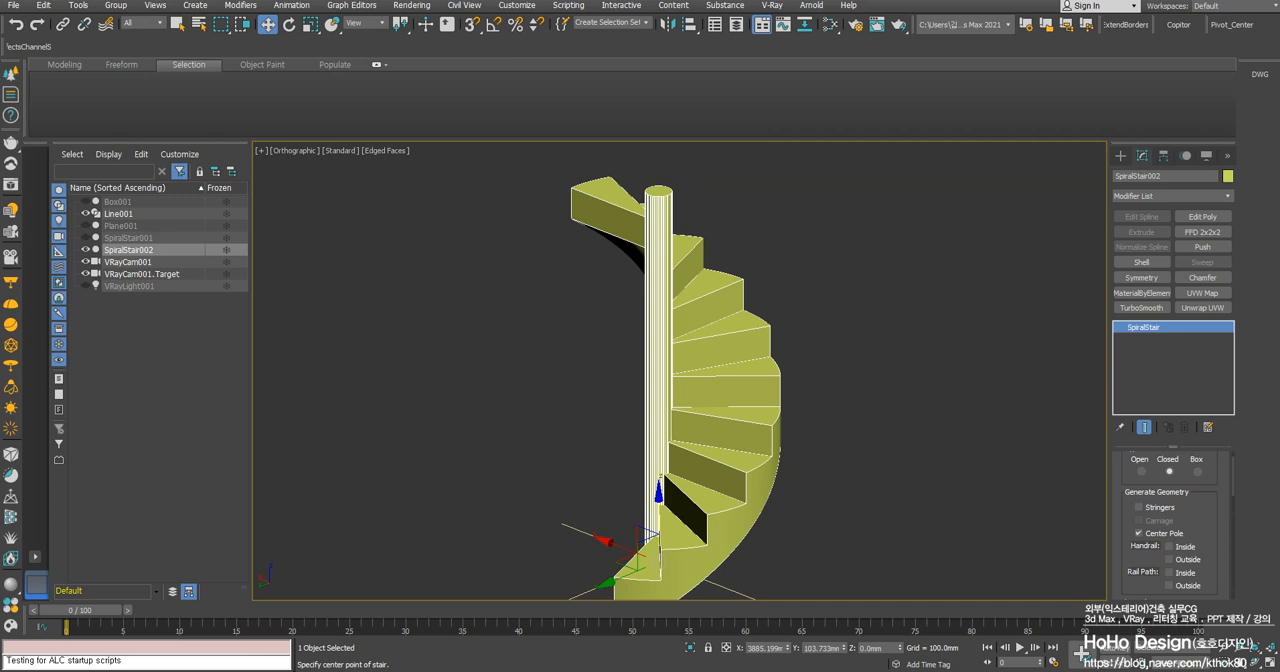
pyautogui.click(1139, 509)
pyautogui.click(1139, 534)
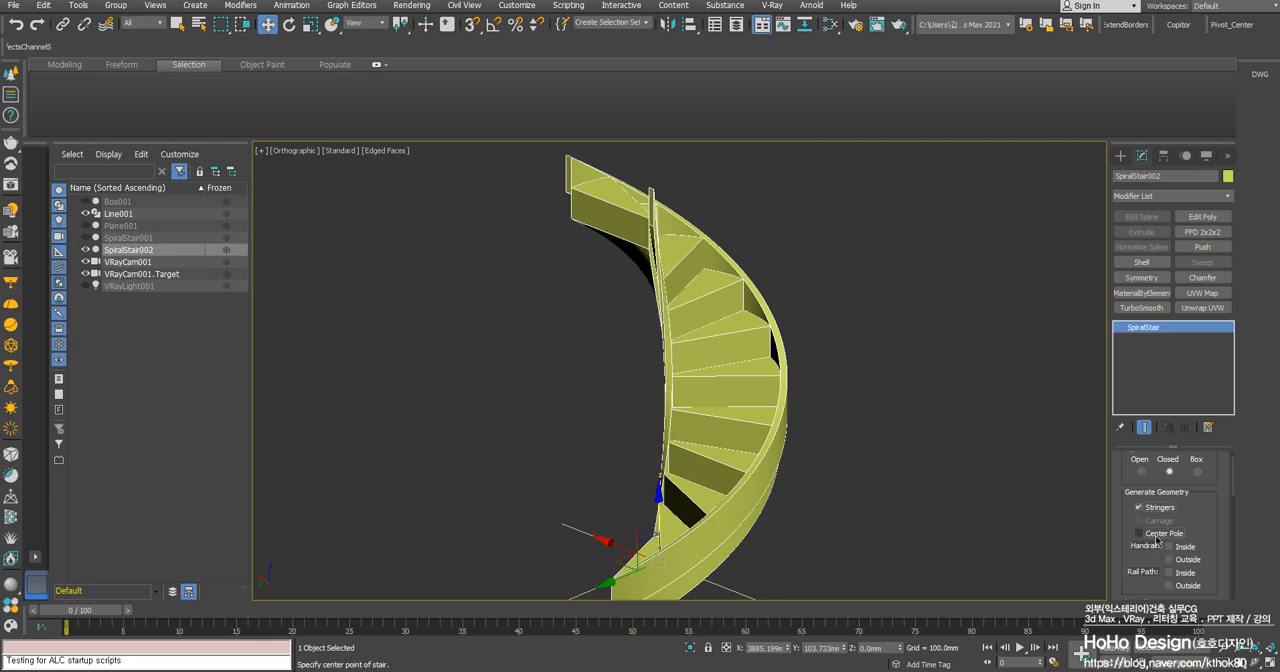
# - Examine the stringers along the inner and outer edges of the stair from several angles
pyautogui.keyDown('alt'); pyautogui.moveTo(800, 436); pyautogui.dragTo(974, 346, button='middle'); pyautogui.keyUp('alt')
pyautogui.scroll(5, 729, 520)
pyautogui.scroll(-8, 730, 520)
pyautogui.scroll(5, 739, 330)
pyautogui.scroll(-5, 713, 400)
pyautogui.keyDown('alt'); pyautogui.moveTo(713, 399); pyautogui.dragTo(491, 403, button='middle'); pyautogui.keyUp('alt')
pyautogui.scroll(6, 677, 456)
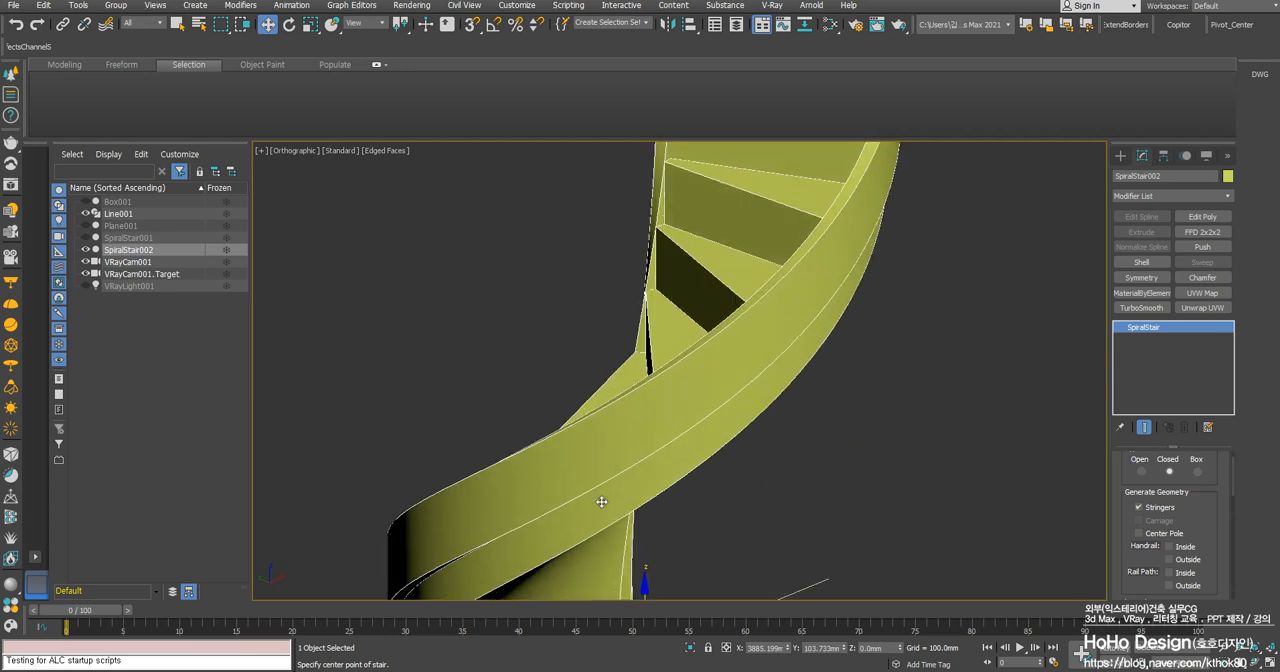
pyautogui.keyDown('alt'); pyautogui.moveTo(711, 423); pyautogui.dragTo(929, 472, button='middle'); pyautogui.keyUp('alt')
# - Try a step segment count of 1 to compare the stringer's smoothness, and restore the count to 16
pyautogui.scroll(-5, 1193, 538)
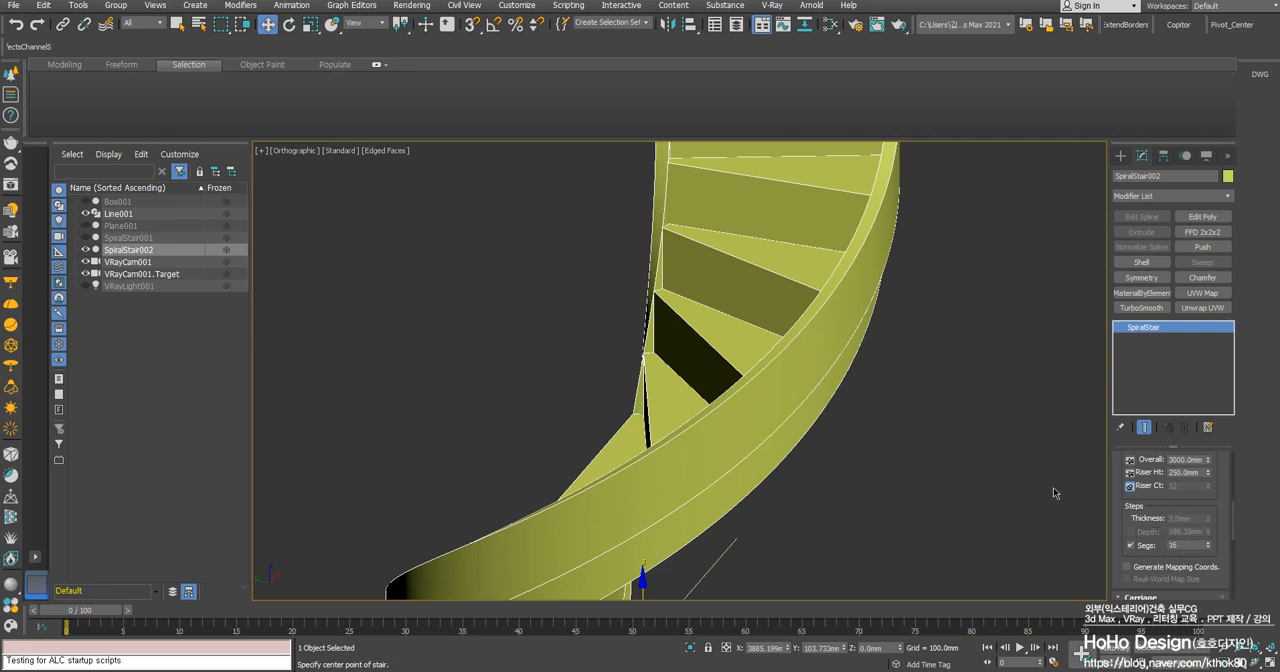
pyautogui.doubleClick(1182, 545)
pyautogui.write('1')
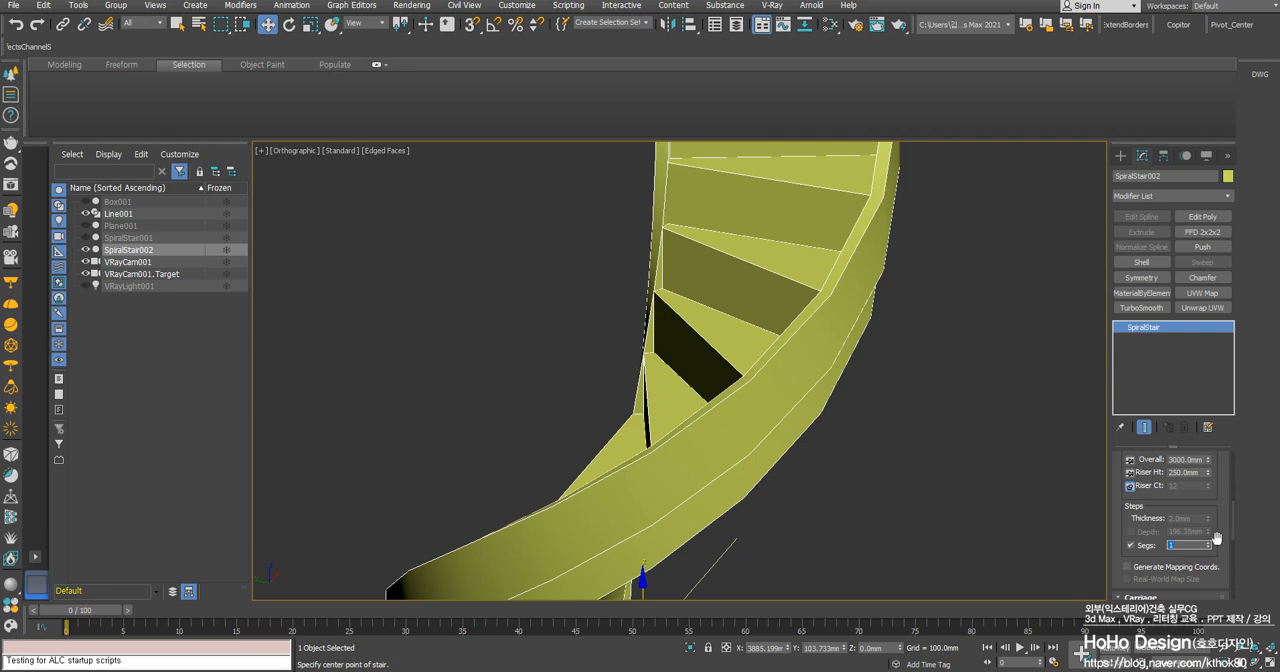
pyautogui.write('16')
pyautogui.press('Return')
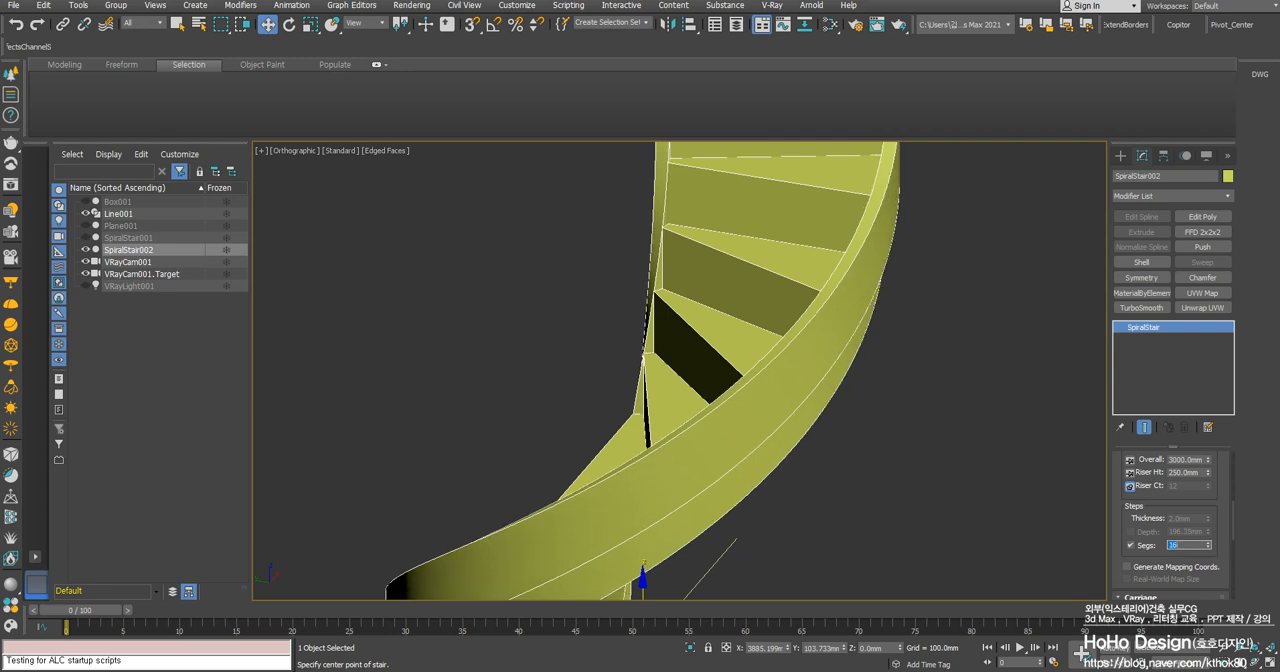
pyautogui.moveTo(767, 334); pyautogui.dragTo(802, 264, button='middle')
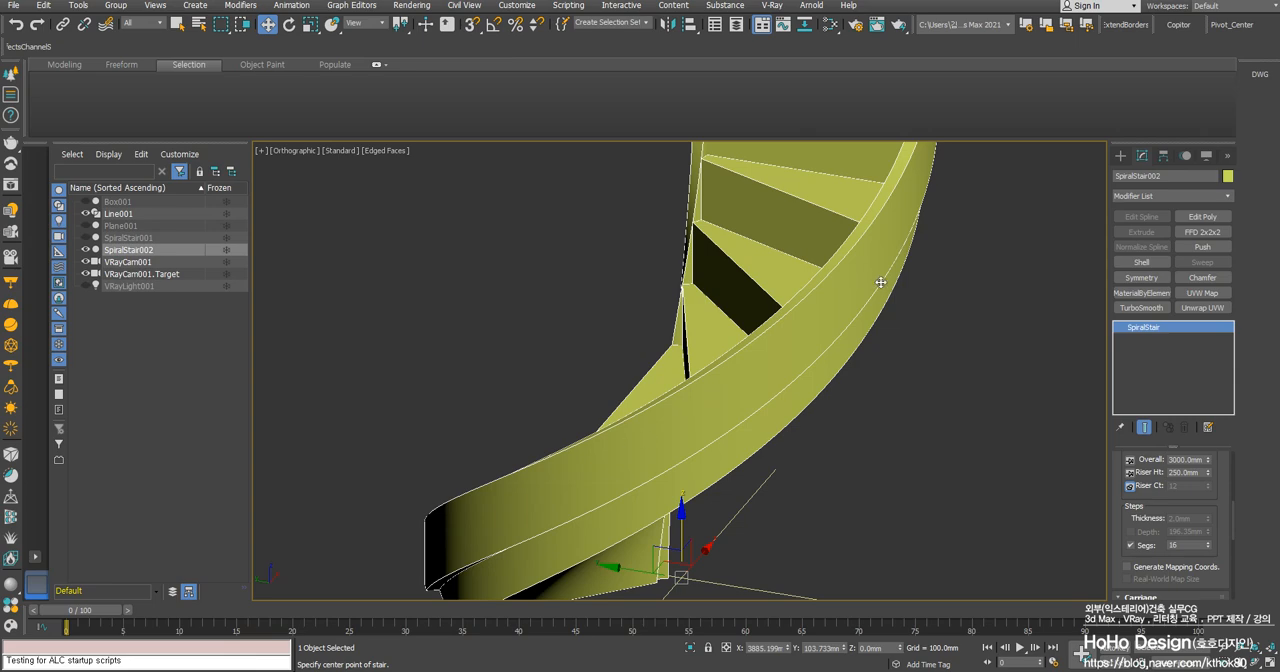
pyautogui.keyDown('alt'); pyautogui.moveTo(717, 437); pyautogui.dragTo(801, 392, button='middle'); pyautogui.keyUp('alt')
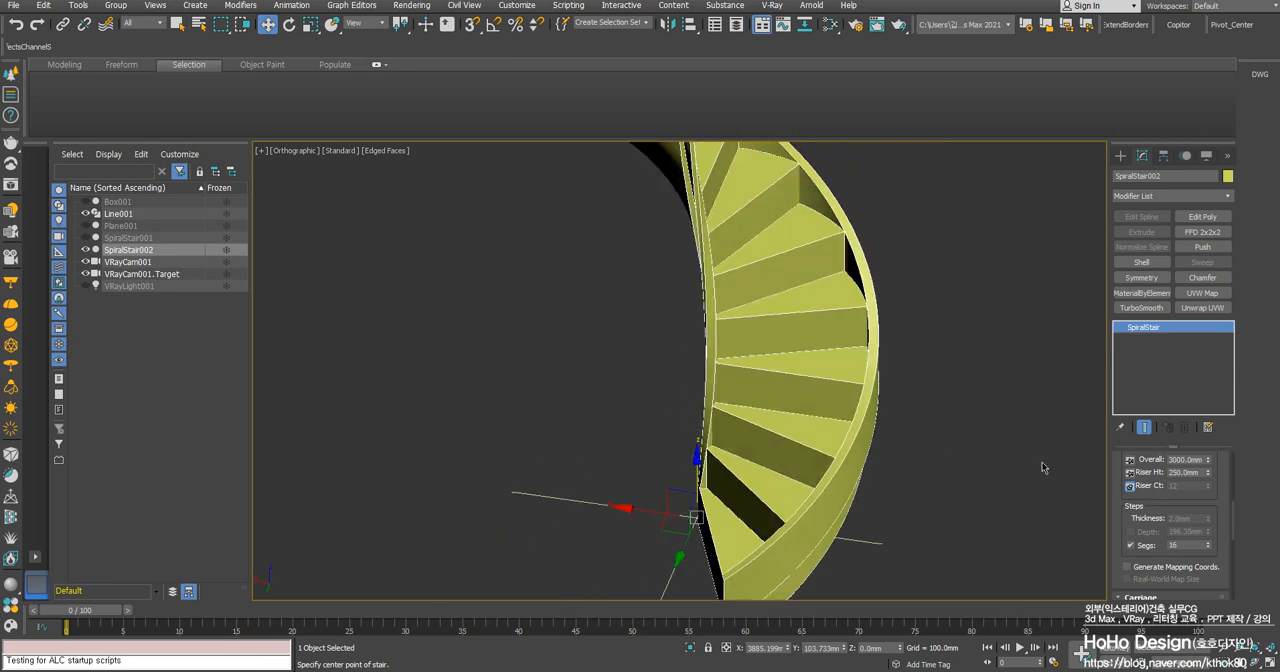
# - Try a stringer width of 100 mm, and restore the width to 50 mm
pyautogui.scroll(-4, 945, 545)
pyautogui.keyDown('alt'); pyautogui.moveTo(945, 518); pyautogui.dragTo(911, 503, button='middle'); pyautogui.keyUp('alt')
pyautogui.scroll(-5, 1160, 525)
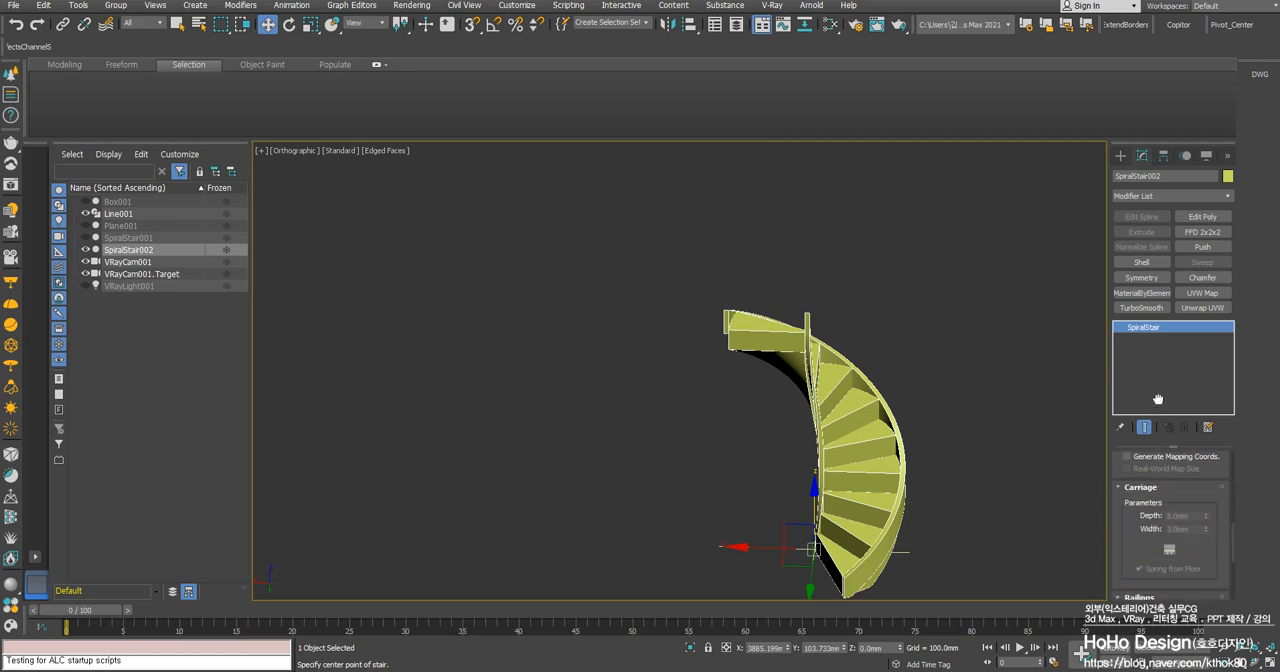
pyautogui.moveTo(1144, 472); pyautogui.dragTo(1143, 420)
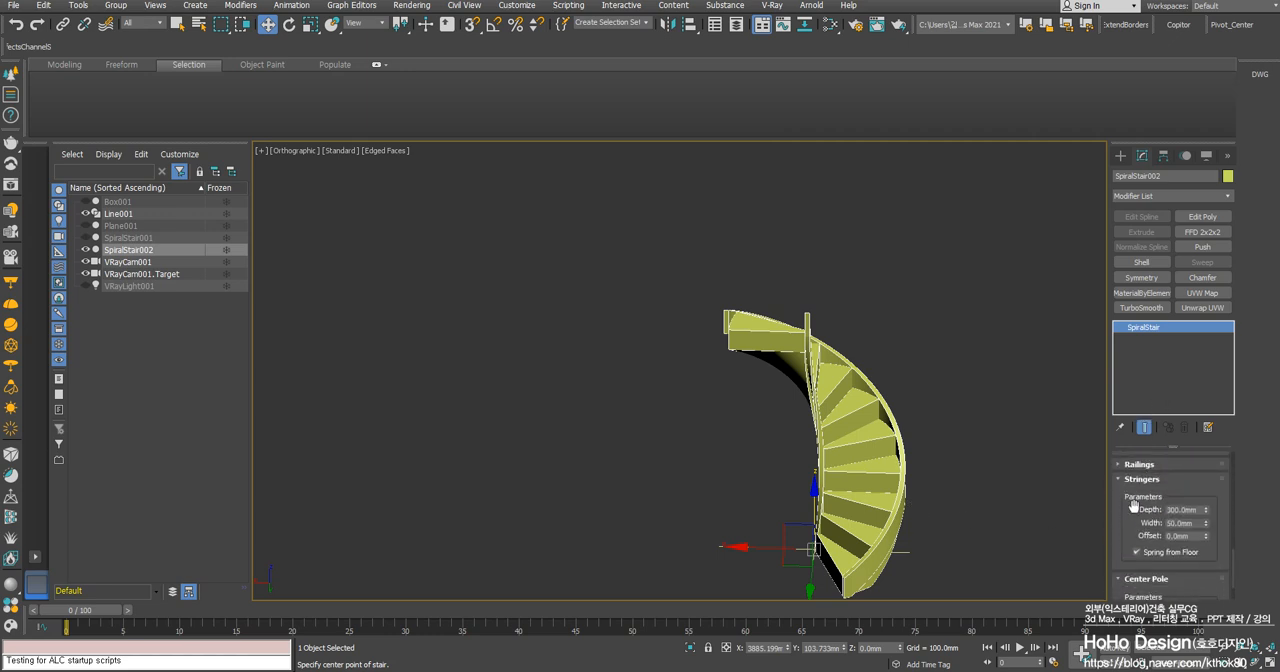
pyautogui.scroll(4, 766, 345)
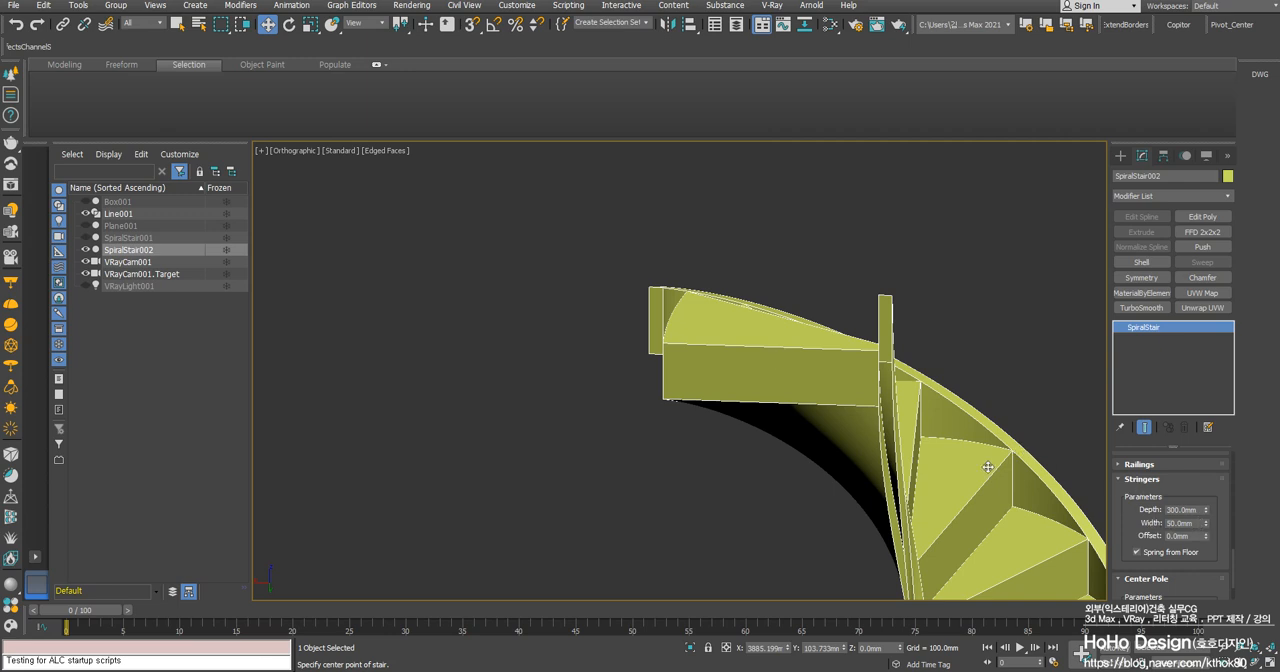
pyautogui.moveTo(988, 467); pyautogui.dragTo(891, 363, button='middle')
pyautogui.moveTo(962, 583); pyautogui.dragTo(961, 461, button='middle')
pyautogui.scroll(4, 964, 478)
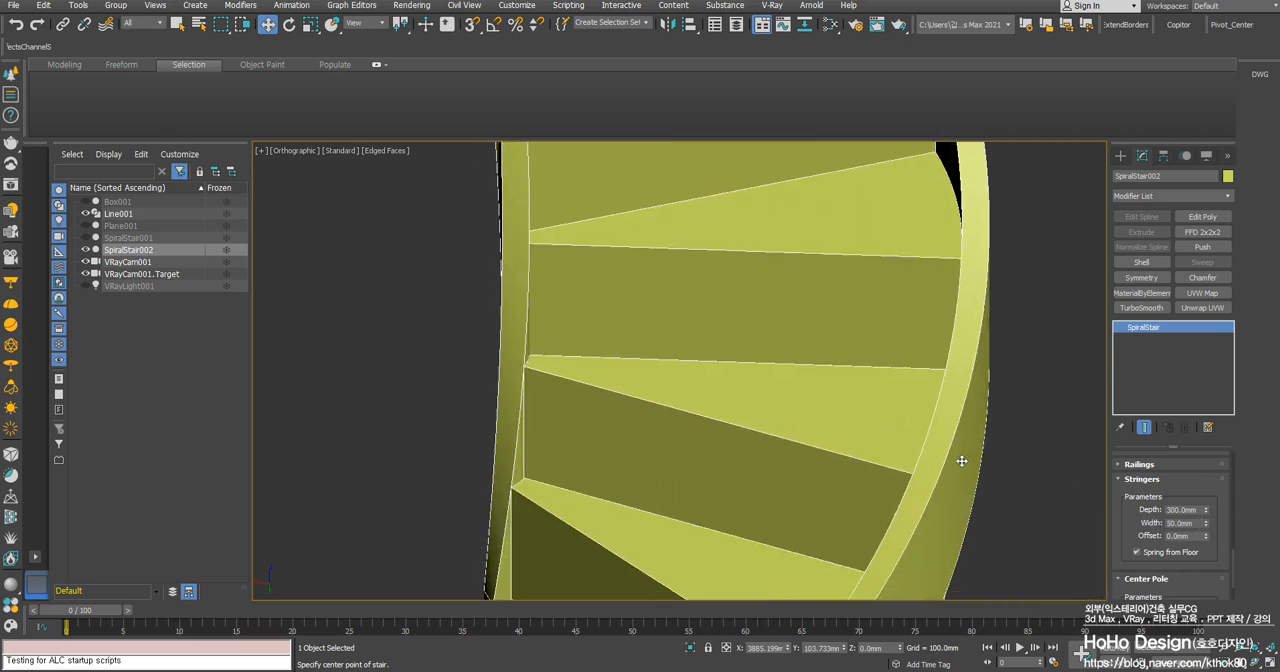
pyautogui.doubleClick(1192, 522)
pyautogui.write('100')
pyautogui.press('Return')
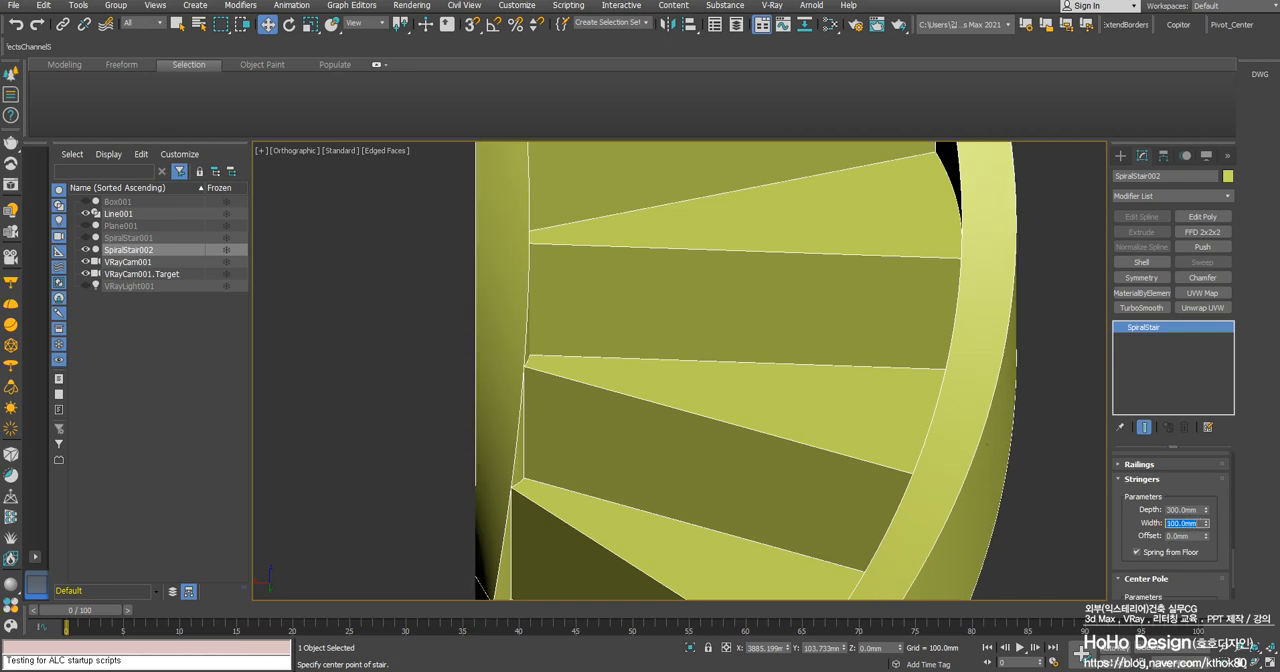
pyautogui.write('50')
pyautogui.press('Return')
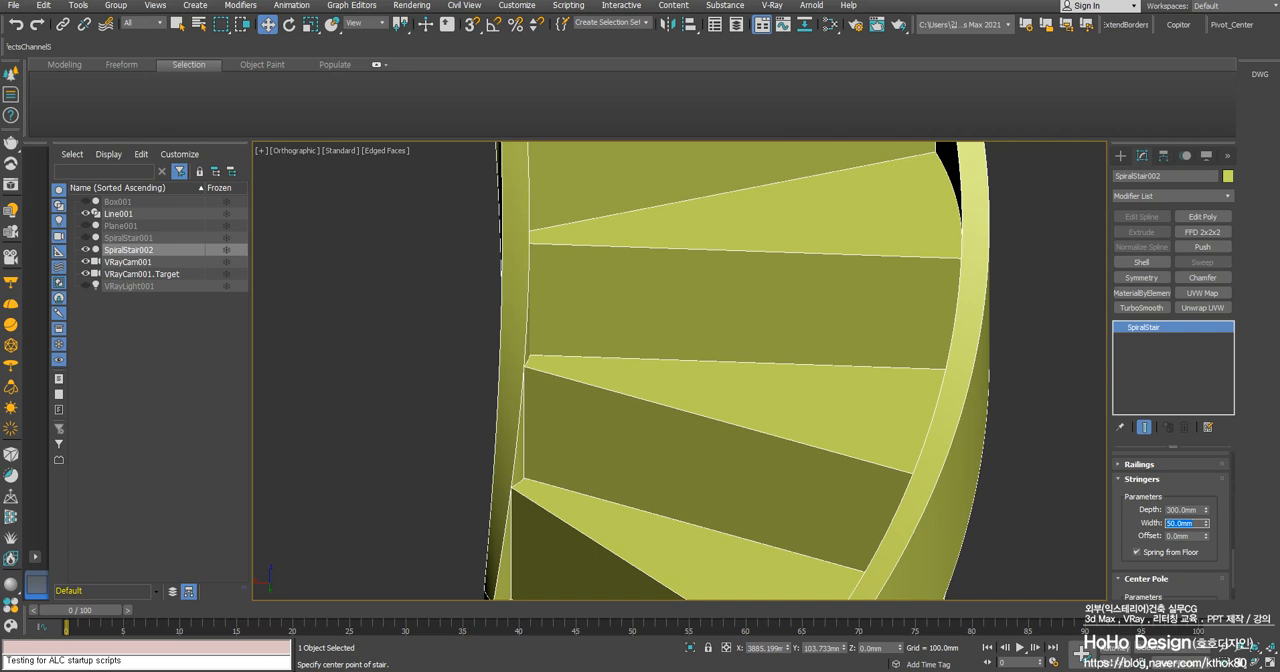
# - Set the stringer depth to 500 mm so the stringers reach below the top step
pyautogui.scroll(-8, 843, 375)
pyautogui.keyDown('alt'); pyautogui.moveTo(800, 365); pyautogui.dragTo(757, 302, button='middle'); pyautogui.keyUp('alt')
pyautogui.scroll(4, 757, 302)
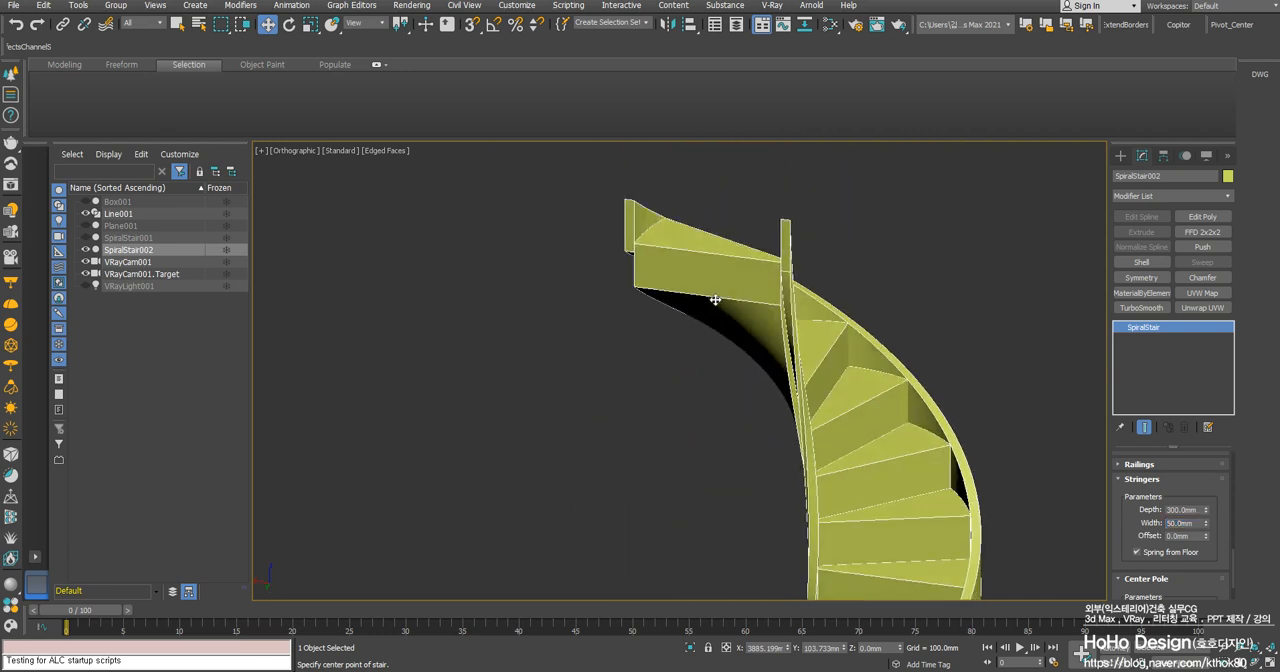
pyautogui.moveTo(902, 382); pyautogui.dragTo(920, 450, button='middle')
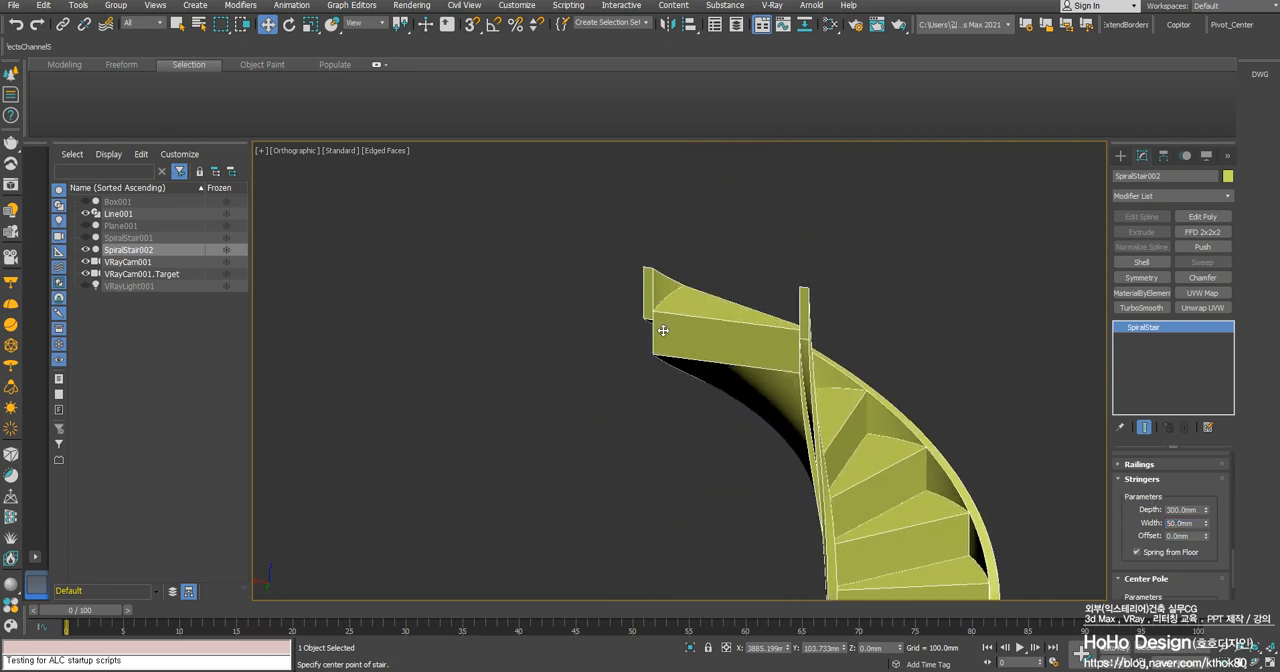
pyautogui.moveTo(1206, 508)
pyautogui.mouseDown()
pyautogui.moveTo(1200, 496)
pyautogui.moveTo(1188, 521)
pyautogui.mouseUp()
pyautogui.rightClick(1188, 521)
pyautogui.doubleClick(1184, 513)
pyautogui.press('Return')
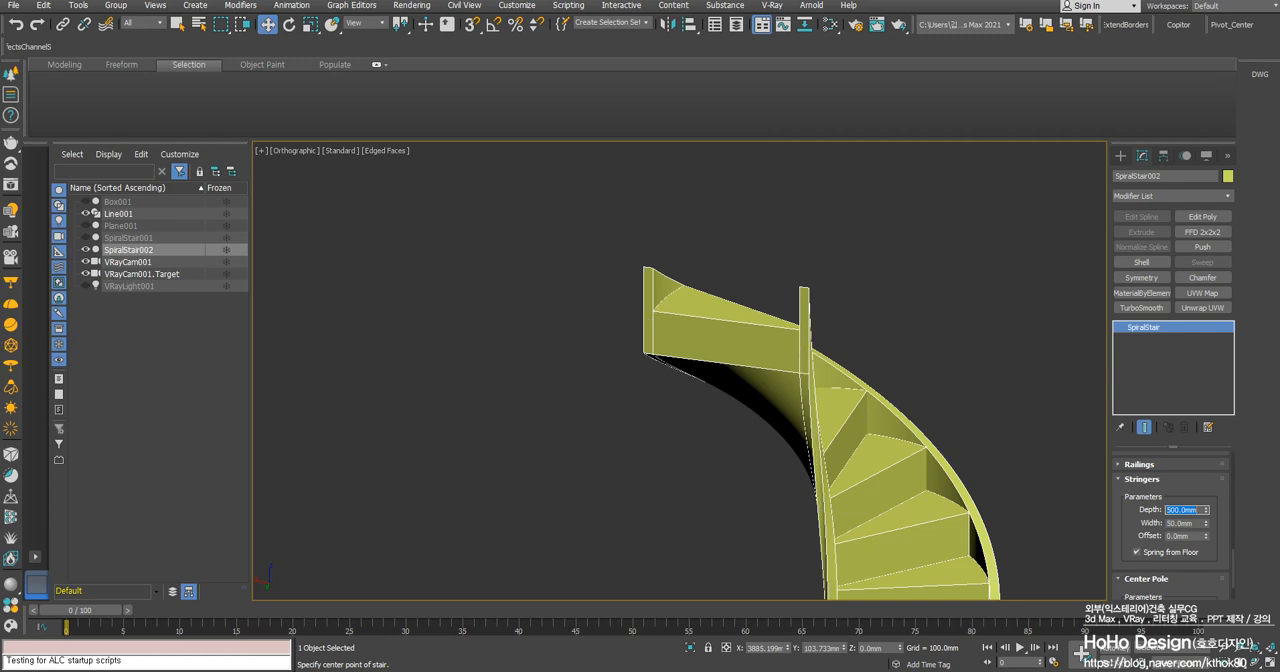
# - Examine the deepened stringers around the whole stair and at its upper end
pyautogui.keyDown('alt'); pyautogui.moveTo(968, 308); pyautogui.dragTo(883, 340, button='middle'); pyautogui.keyUp('alt')
pyautogui.scroll(3, 796, 347)
pyautogui.scroll(-3, 803, 377)
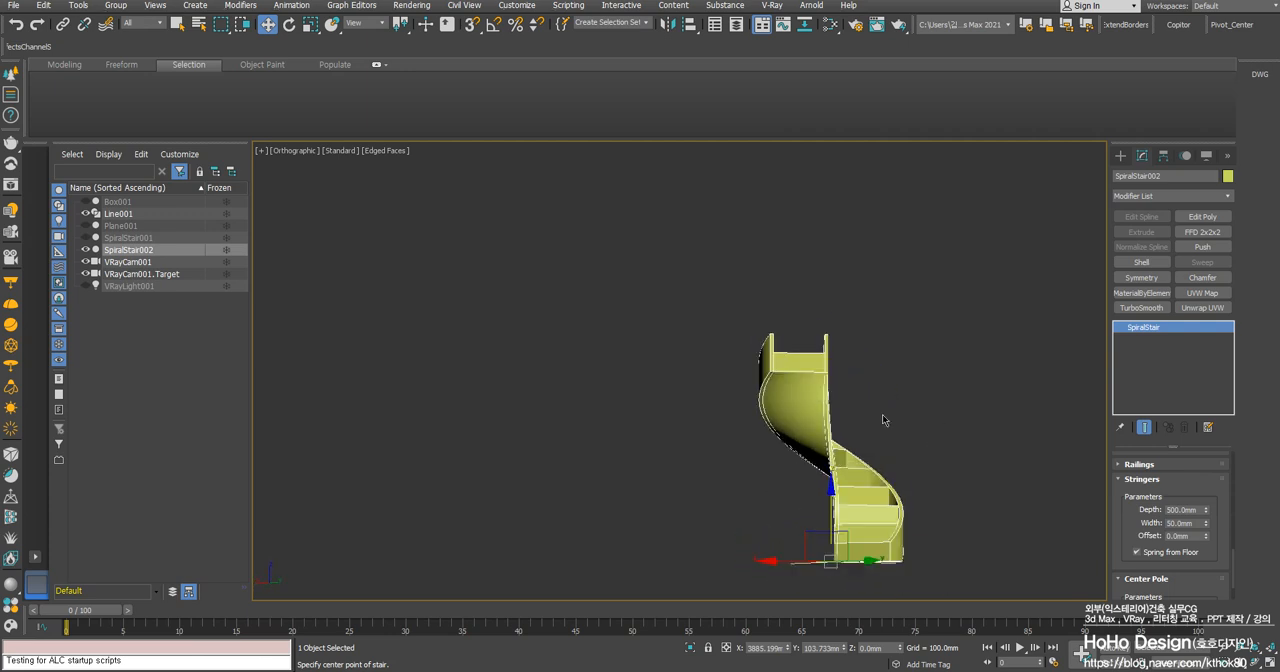
pyautogui.scroll(5, 755, 321)
pyautogui.scroll(-5, 831, 314)
pyautogui.keyDown('alt'); pyautogui.moveTo(780, 394); pyautogui.dragTo(889, 326, button='middle'); pyautogui.keyUp('alt')
pyautogui.scroll(5, 812, 378)
pyautogui.scroll(3, 849, 280)
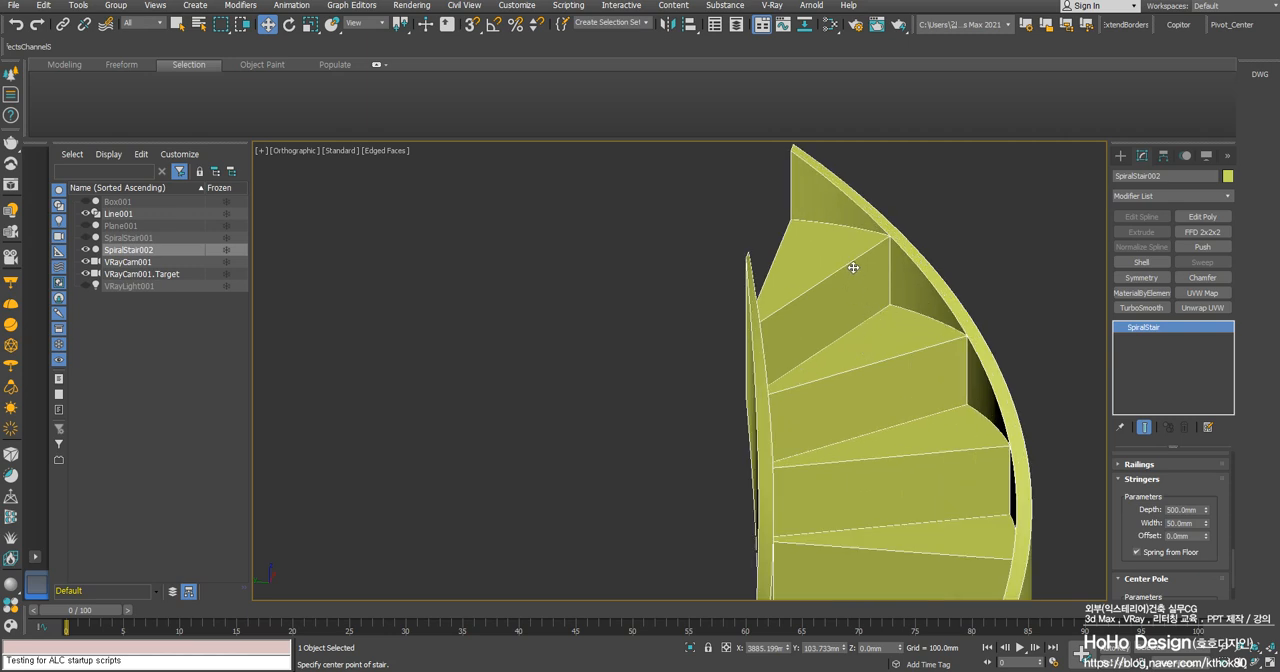
# - Examine the stair's rise and step parameters against the height of its individual steps
pyautogui.moveTo(1184, 489); pyautogui.dragTo(1183, 570)
pyautogui.moveTo(1141, 495); pyautogui.dragTo(1134, 562)
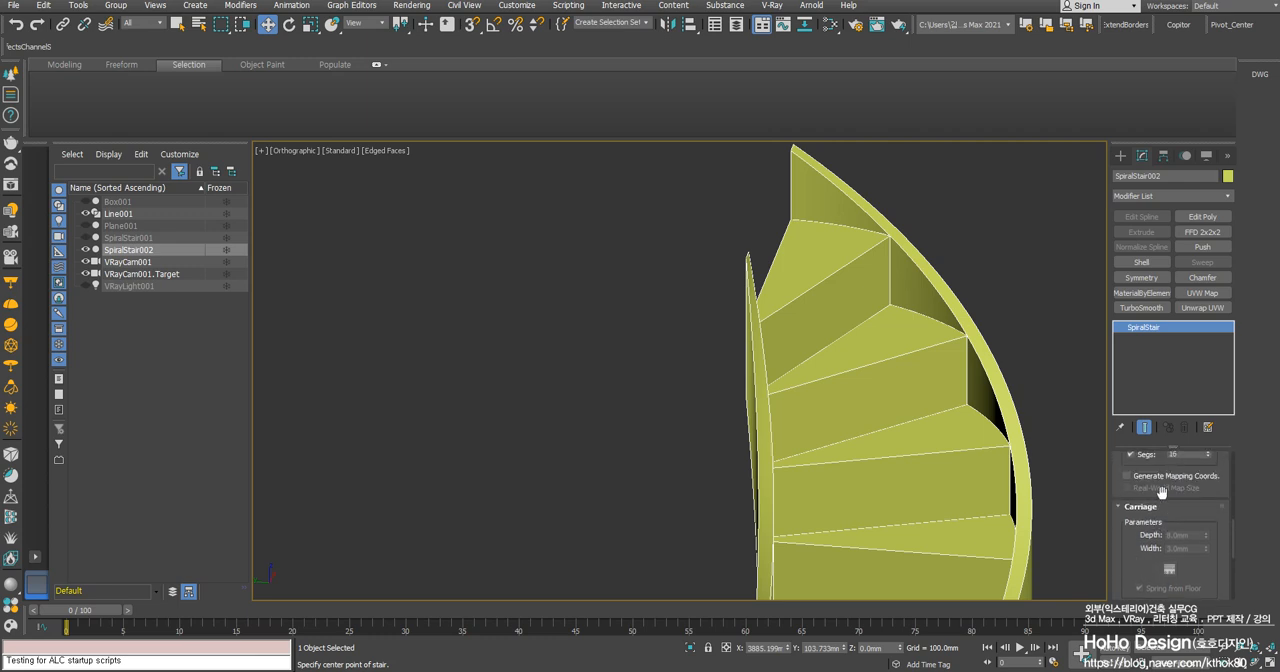
pyautogui.moveTo(1147, 466); pyautogui.dragTo(1150, 540)
pyautogui.moveTo(1162, 490); pyautogui.dragTo(1161, 522)
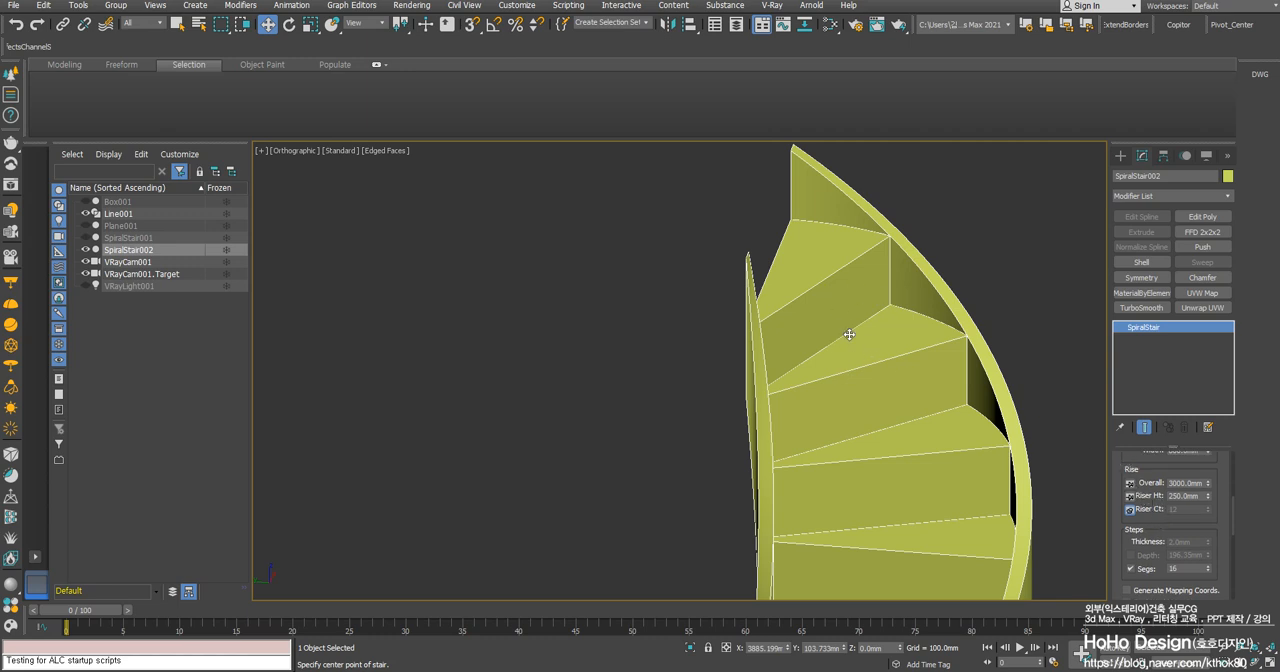
pyautogui.moveTo(908, 521); pyautogui.dragTo(888, 456, button='middle')
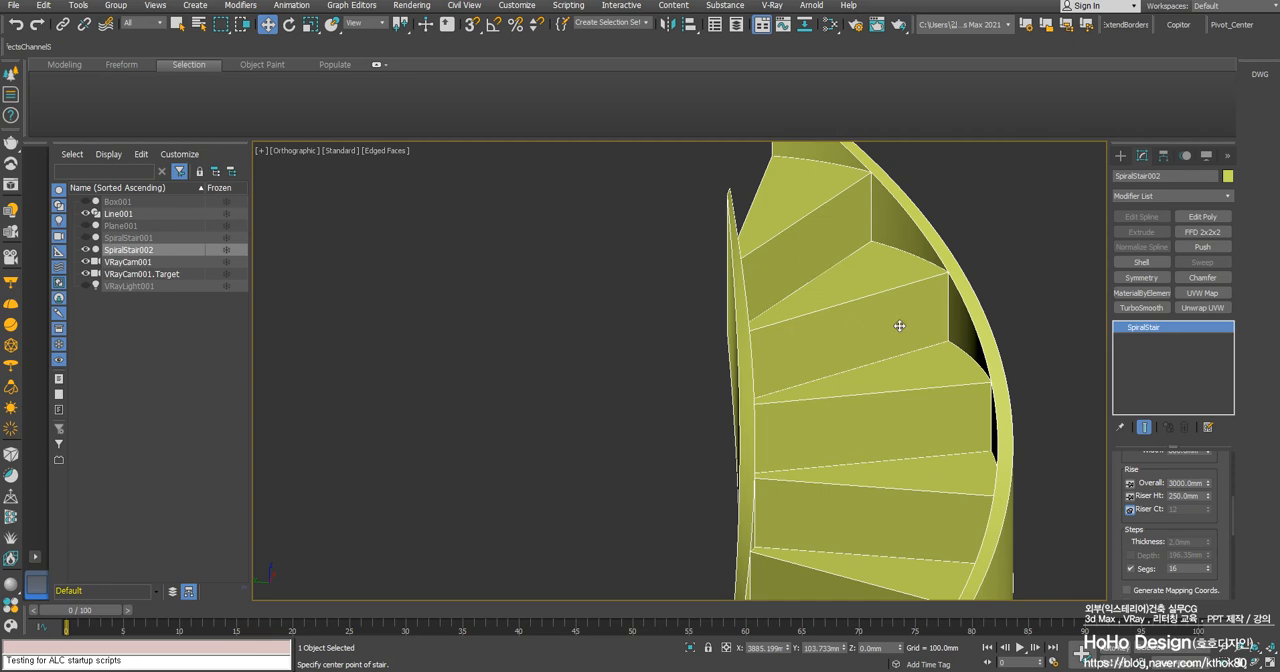
pyautogui.scroll(-4, 890, 376)
pyautogui.scroll(5, 883, 376)
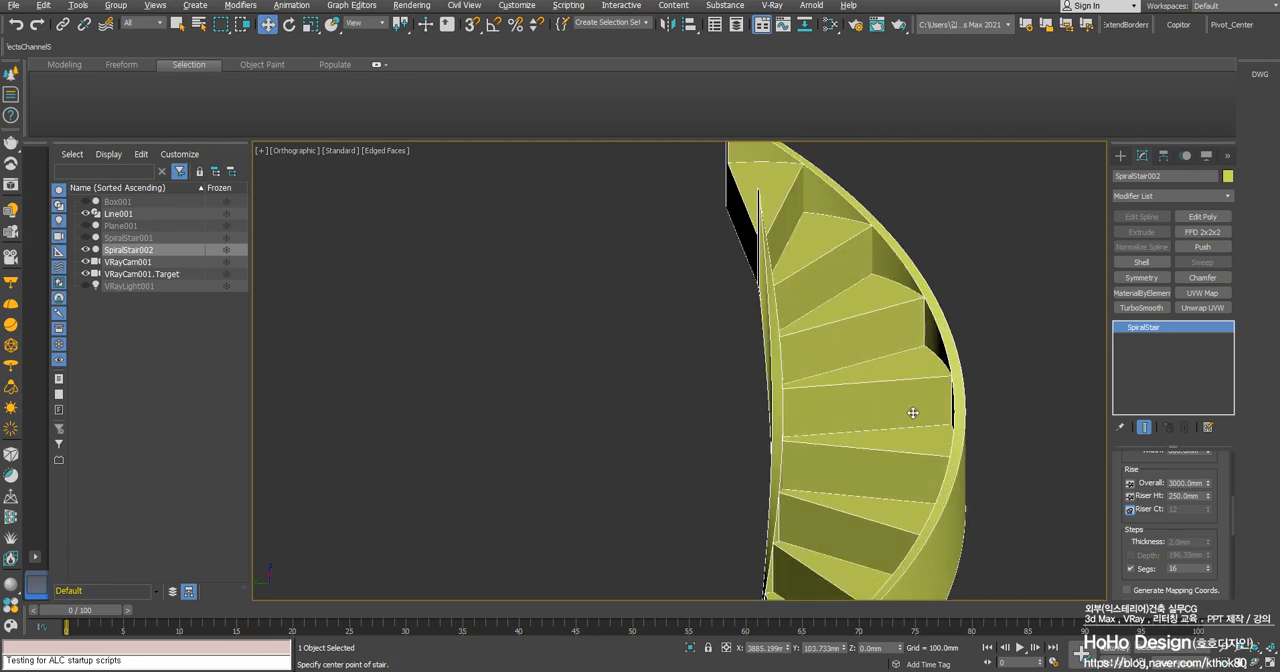
pyautogui.keyDown('alt'); pyautogui.moveTo(909, 411); pyautogui.dragTo(831, 343, button='middle'); pyautogui.keyUp('alt')
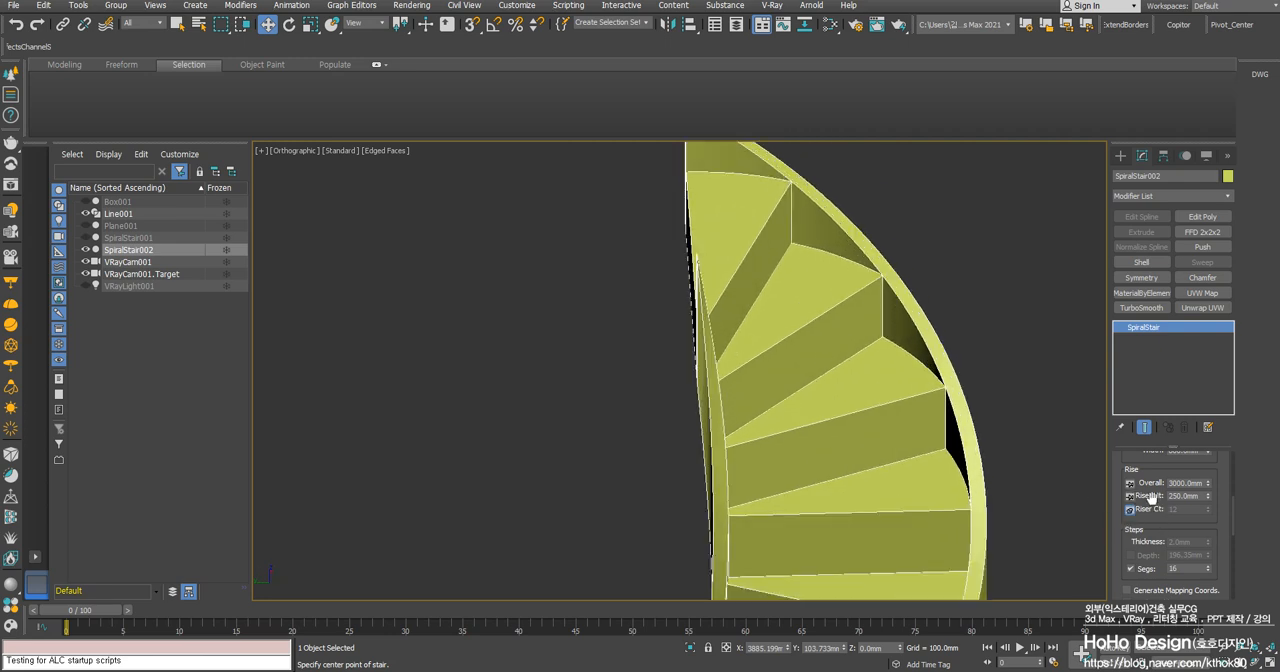
pyautogui.scroll(-4, 778, 358)
pyautogui.scroll(4, 778, 412)
pyautogui.scroll(-4, 768, 386)
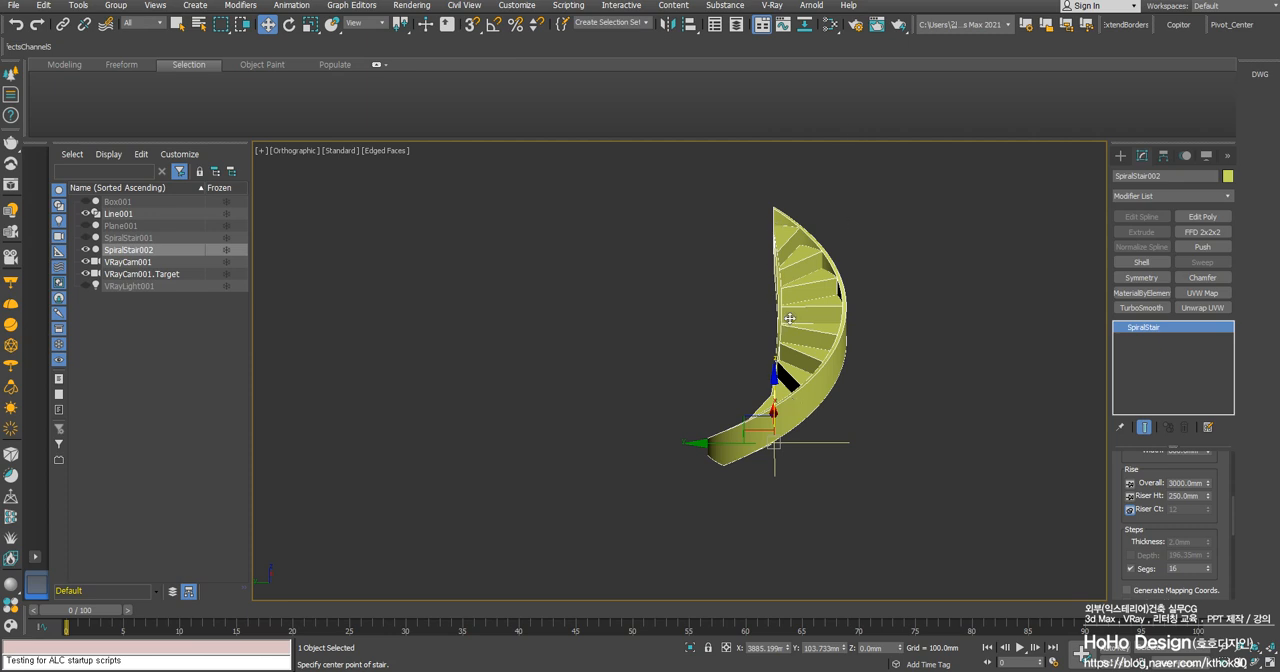
pyautogui.moveTo(790, 318); pyautogui.dragTo(838, 357, button='middle')
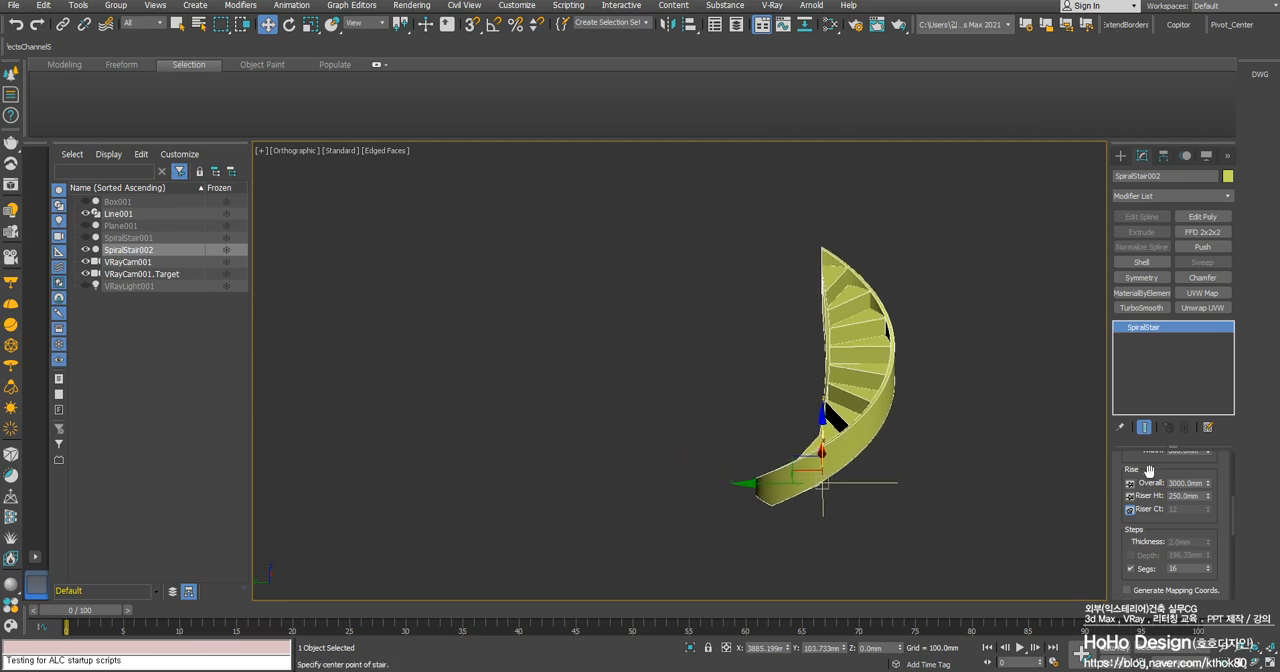
# - Pin the stair's overall height and set the riser height to 150 mm
pyautogui.moveTo(1149, 471); pyautogui.dragTo(1148, 475)
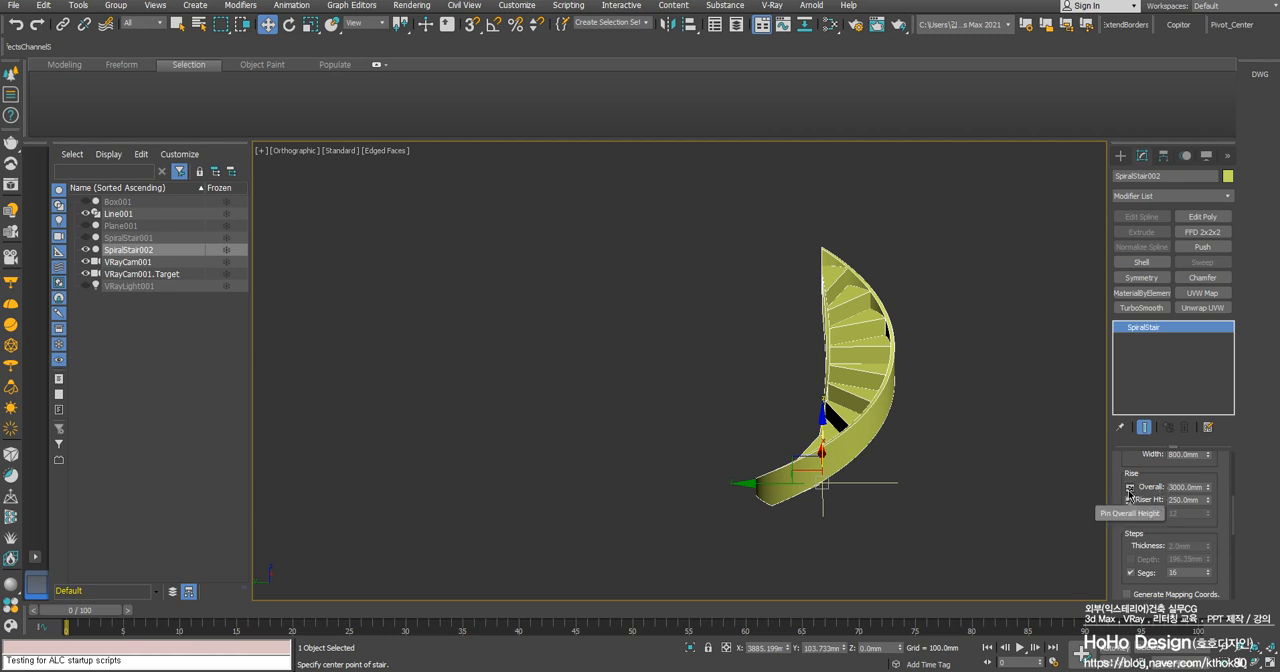
pyautogui.click(1130, 488)
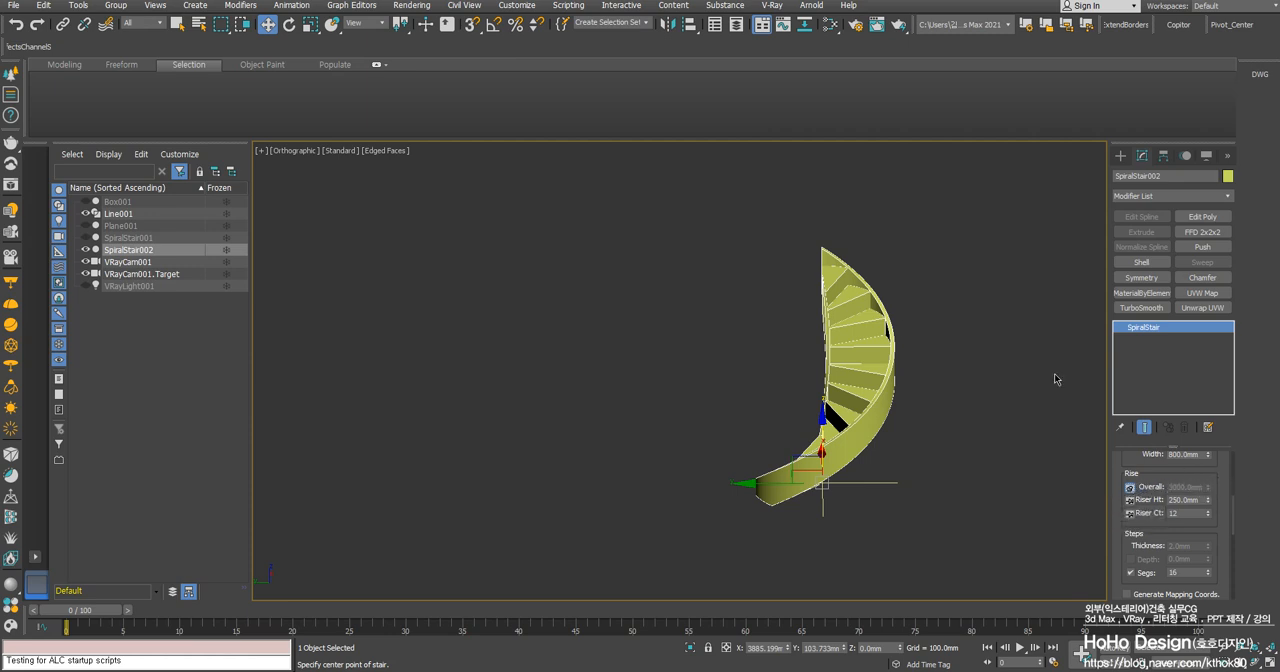
pyautogui.scroll(5, 858, 406)
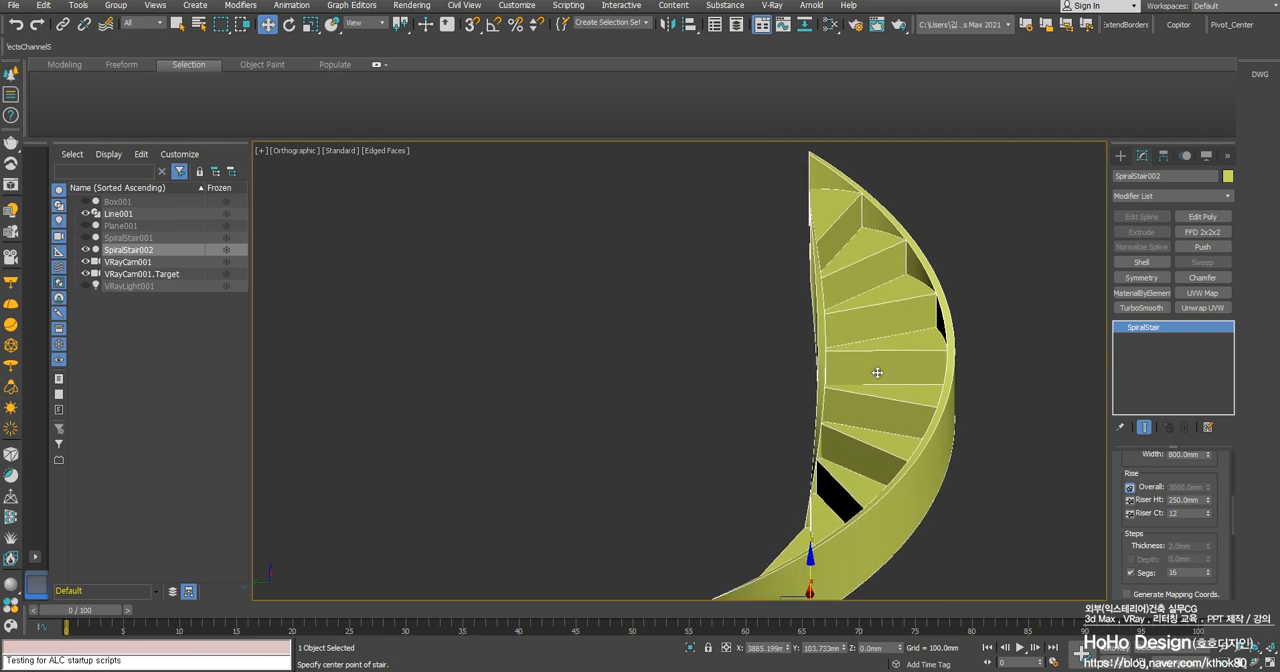
pyautogui.scroll(-4, 877, 372)
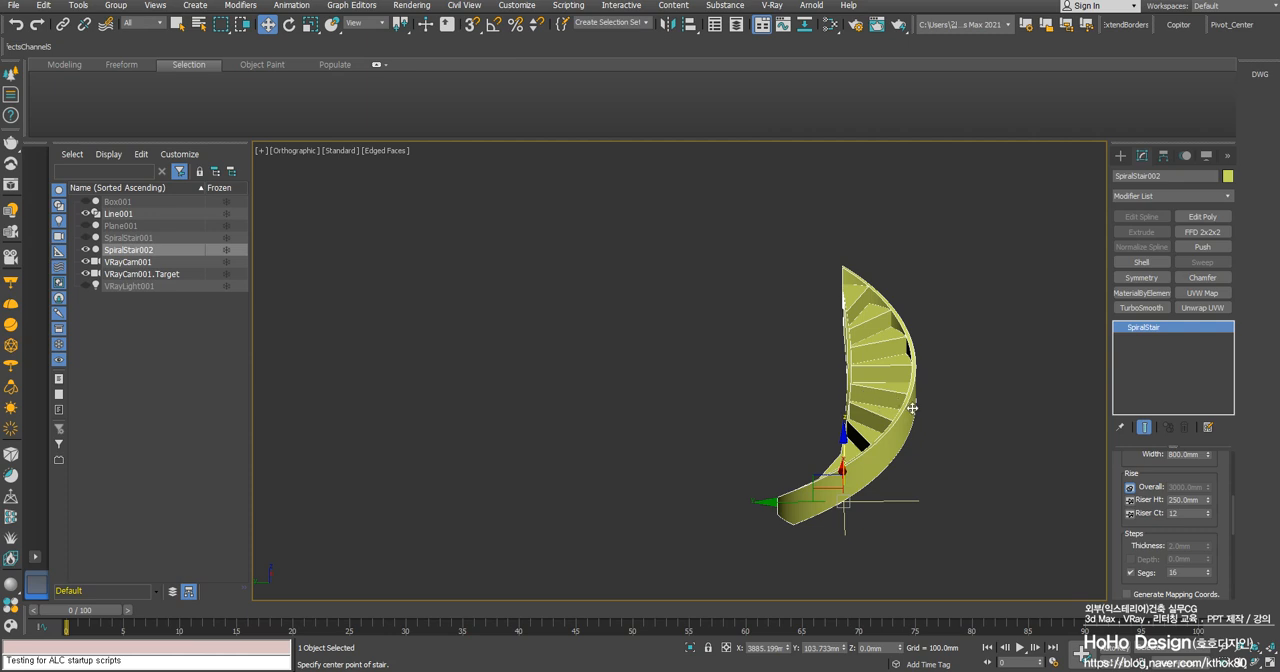
pyautogui.doubleClick(1203, 500)
pyautogui.write('150')
pyautogui.press('Return')
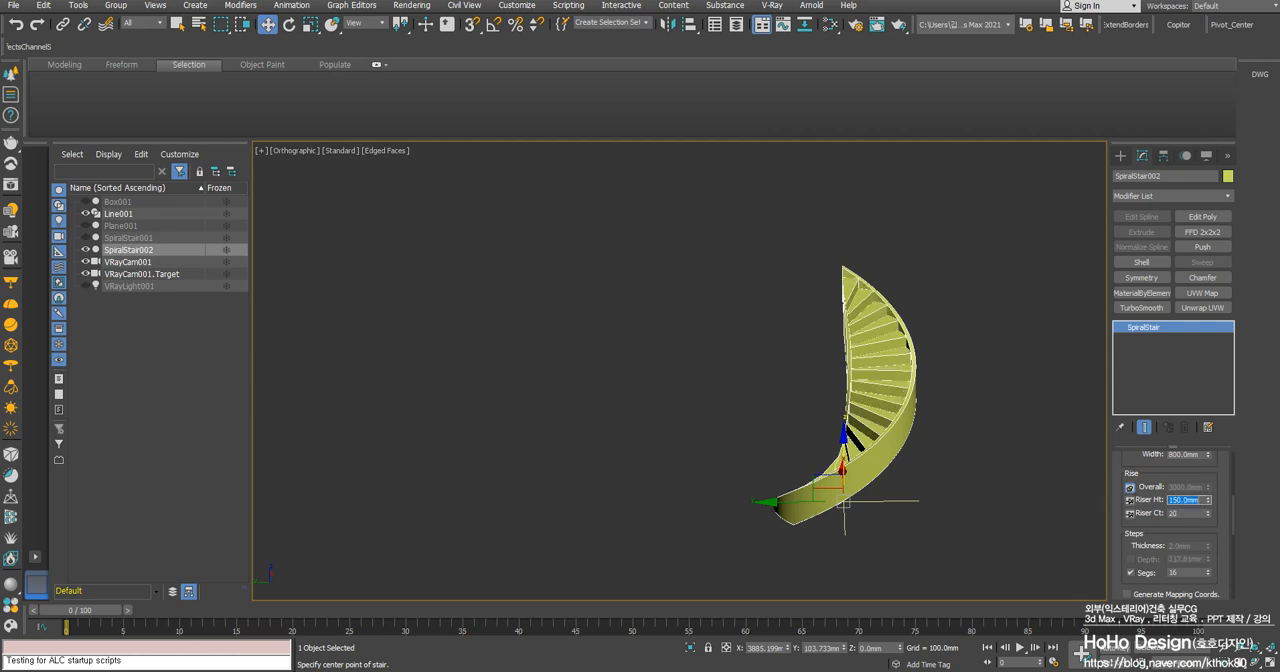
# - Try a riser height of 130 mm, and restore the riser height to 150 mm
pyautogui.click(1187, 514)
pyautogui.doubleClick(1200, 500)
pyautogui.write('130')
pyautogui.press('Return')
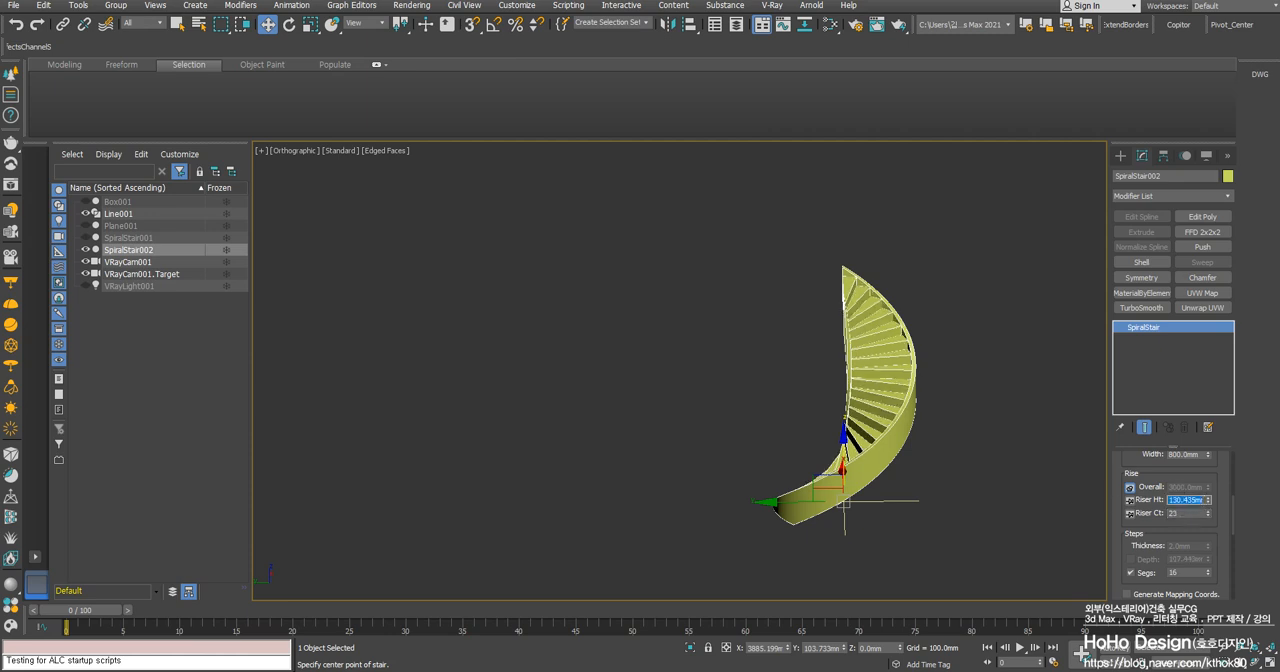
pyautogui.write('150')
pyautogui.press('Return')
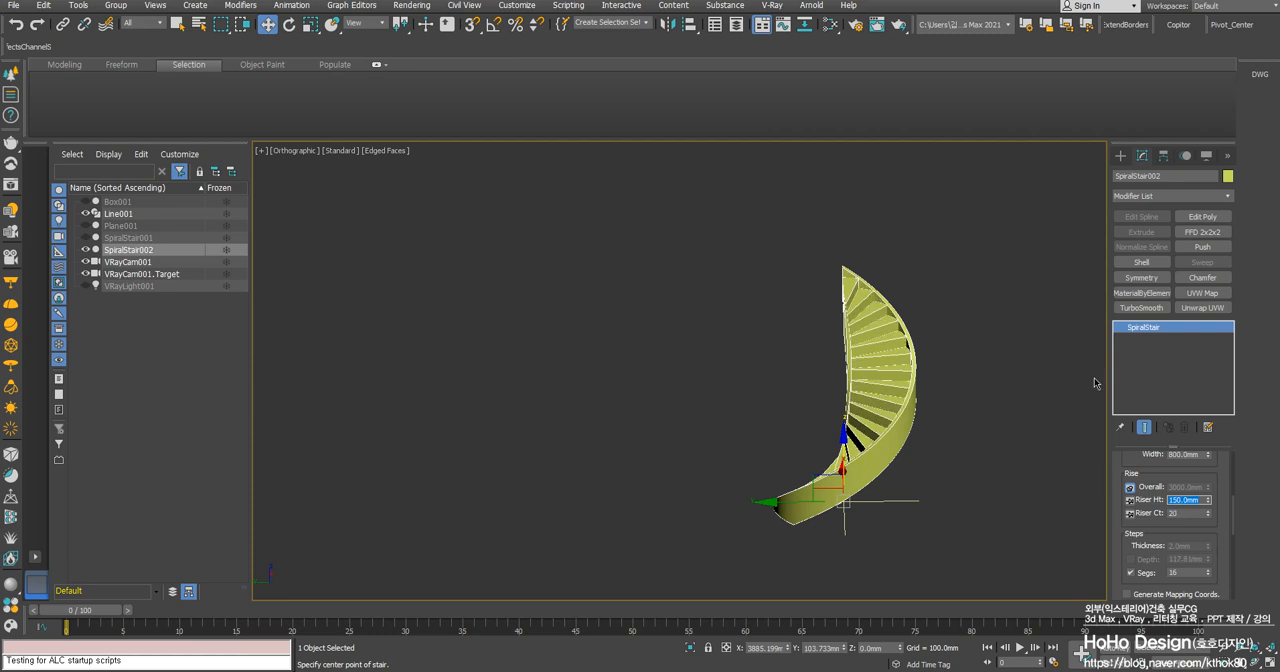
pyautogui.keyDown('alt'); pyautogui.moveTo(944, 366); pyautogui.dragTo(1058, 359, button='middle'); pyautogui.keyUp('alt')
pyautogui.scroll(4, 790, 315)
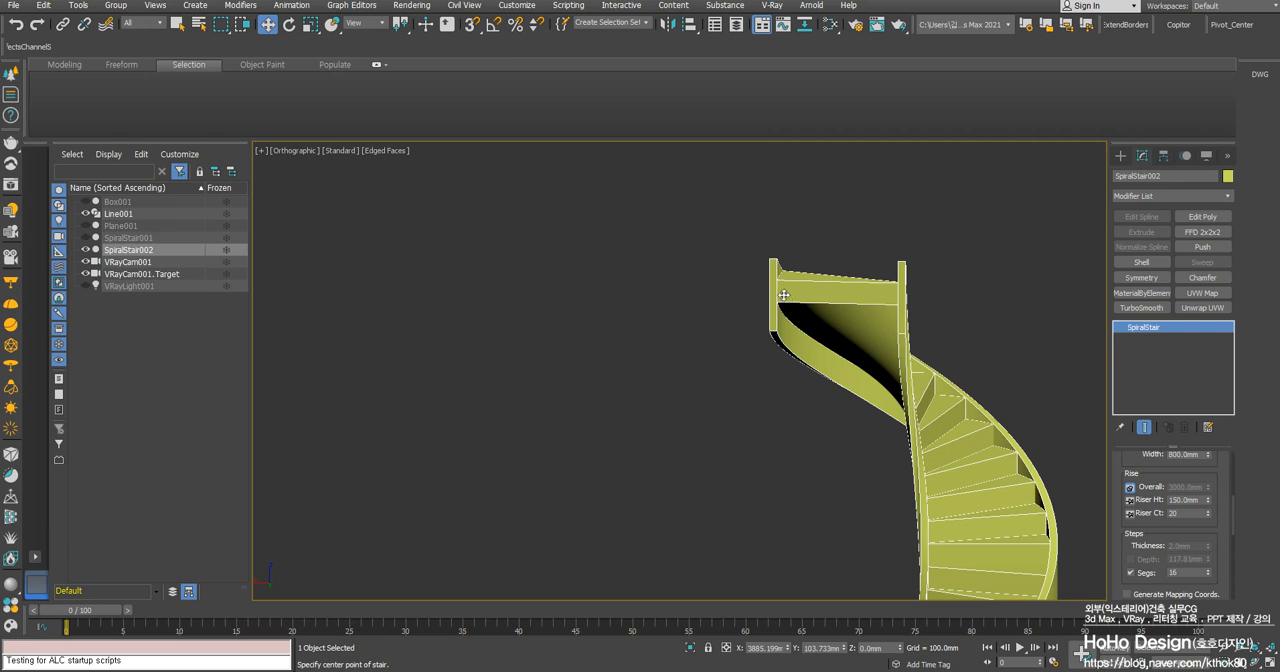
# - Set the stringer depth to 300 mm and check the reduced stringers at the stair's upper end
pyautogui.scroll(-6, 1172, 532)
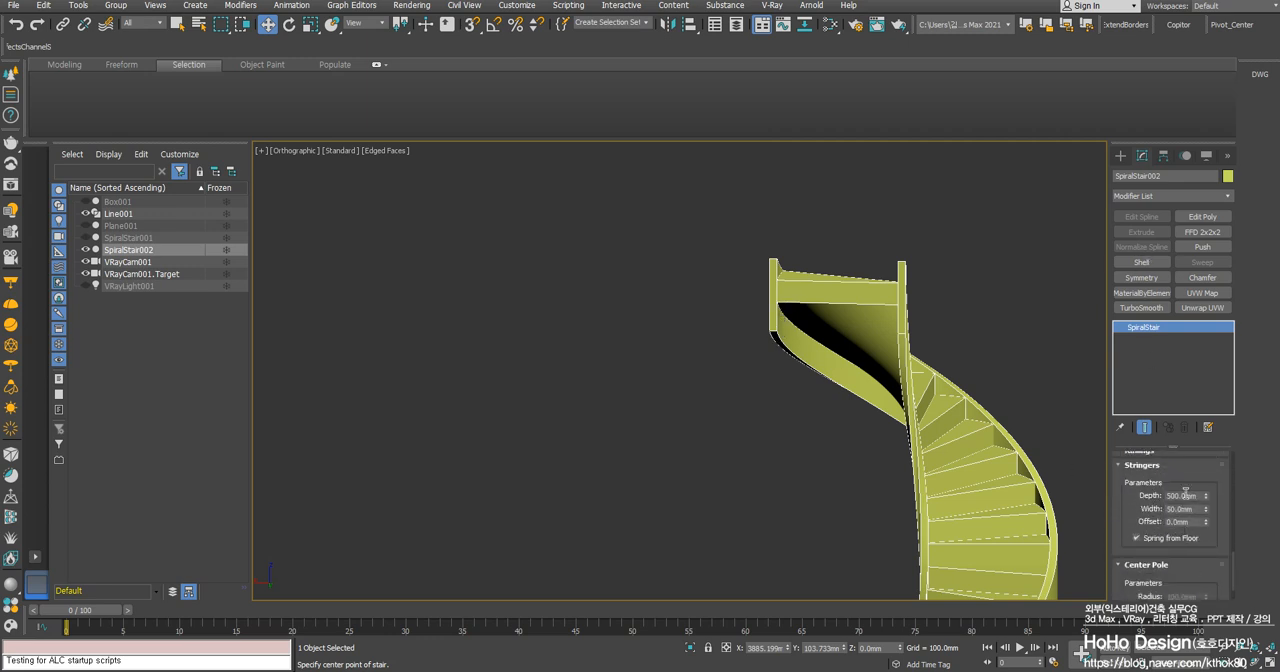
pyautogui.doubleClick(1170, 495)
pyautogui.write('300')
pyautogui.press('Return')
pyautogui.keyDown('alt'); pyautogui.moveTo(1037, 386); pyautogui.dragTo(883, 479, button='middle'); pyautogui.keyUp('alt')
pyautogui.scroll(-3, 892, 397)
pyautogui.scroll(4, 919, 446)
pyautogui.keyDown('alt'); pyautogui.moveTo(825, 442); pyautogui.dragTo(913, 474, button='middle'); pyautogui.keyUp('alt')
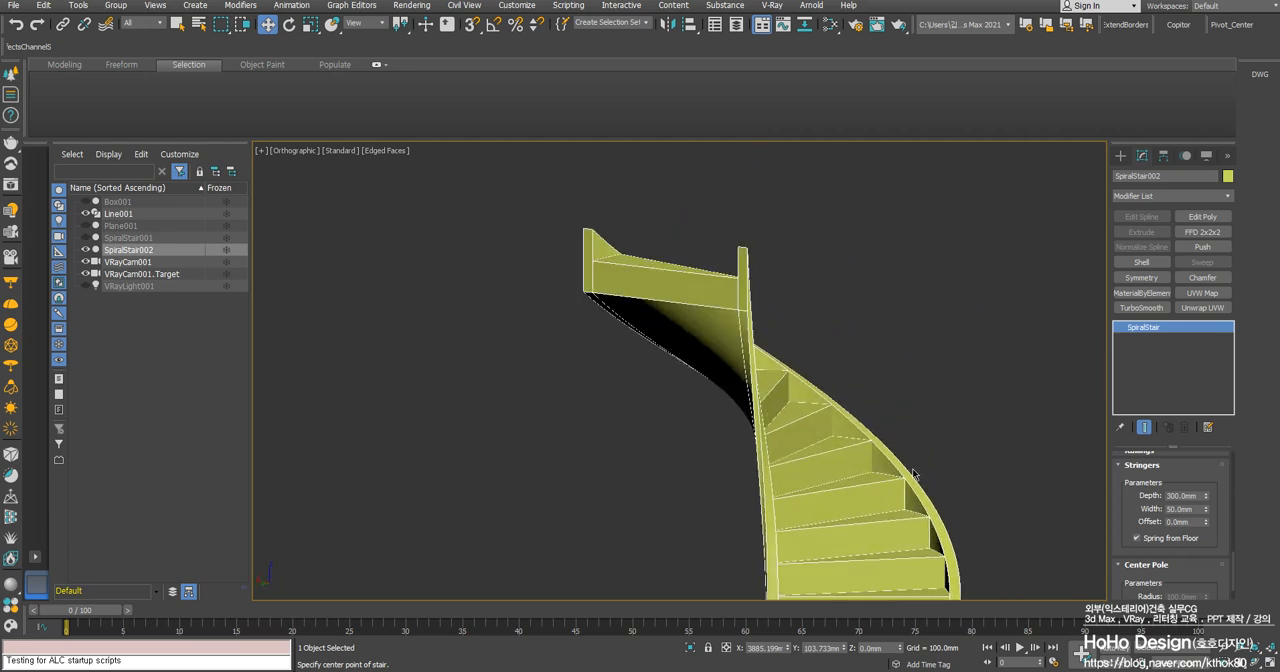
pyautogui.keyDown('alt'); pyautogui.moveTo(870, 383); pyautogui.dragTo(880, 429, button='middle'); pyautogui.keyUp('alt')
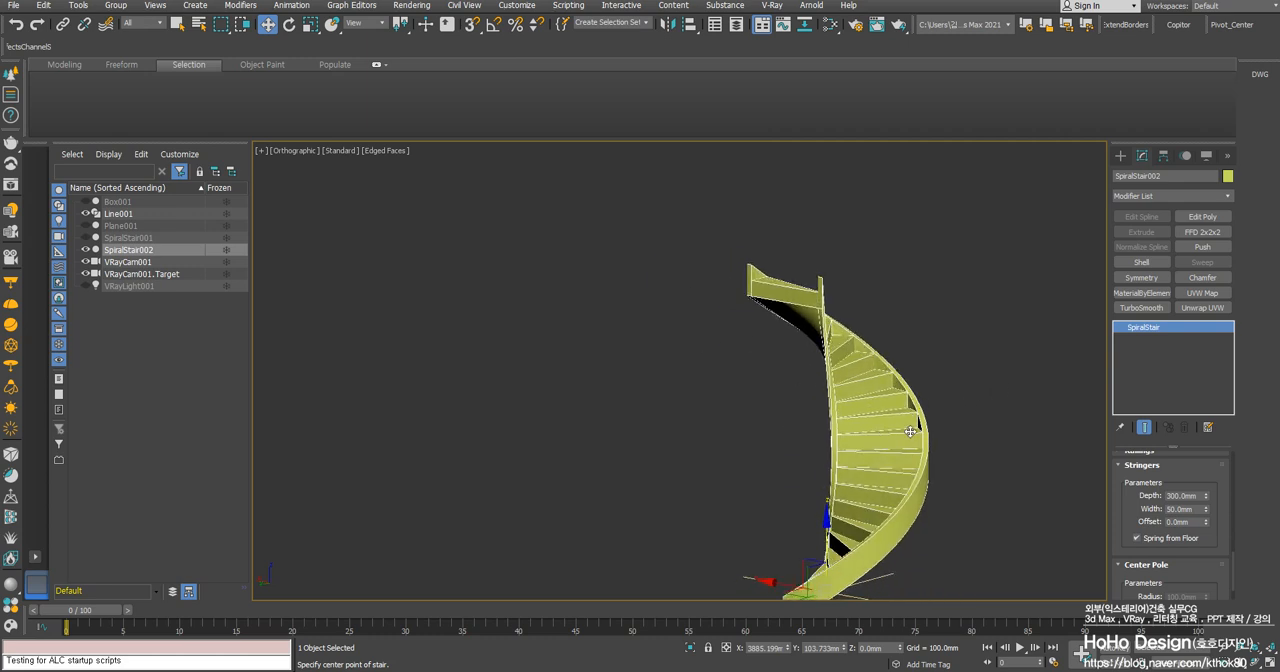
# - Convert the spiral stair to an Editable Poly
pyautogui.rightClick(908, 413)
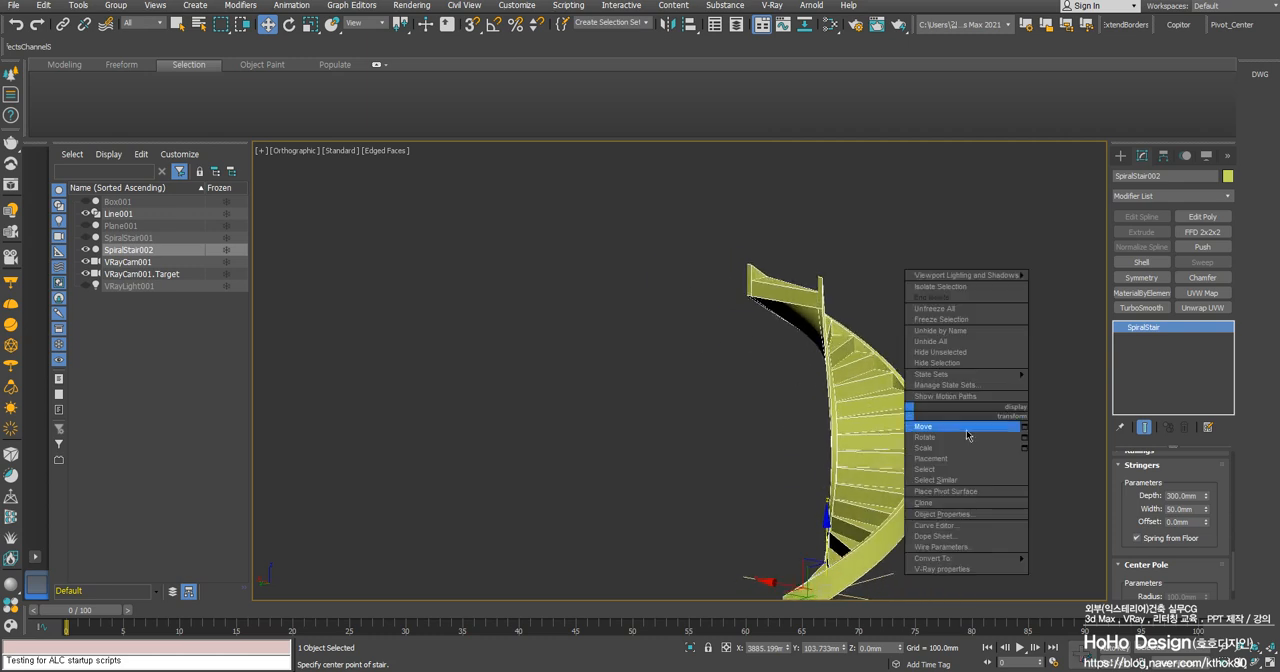
pyautogui.moveTo(966, 559)
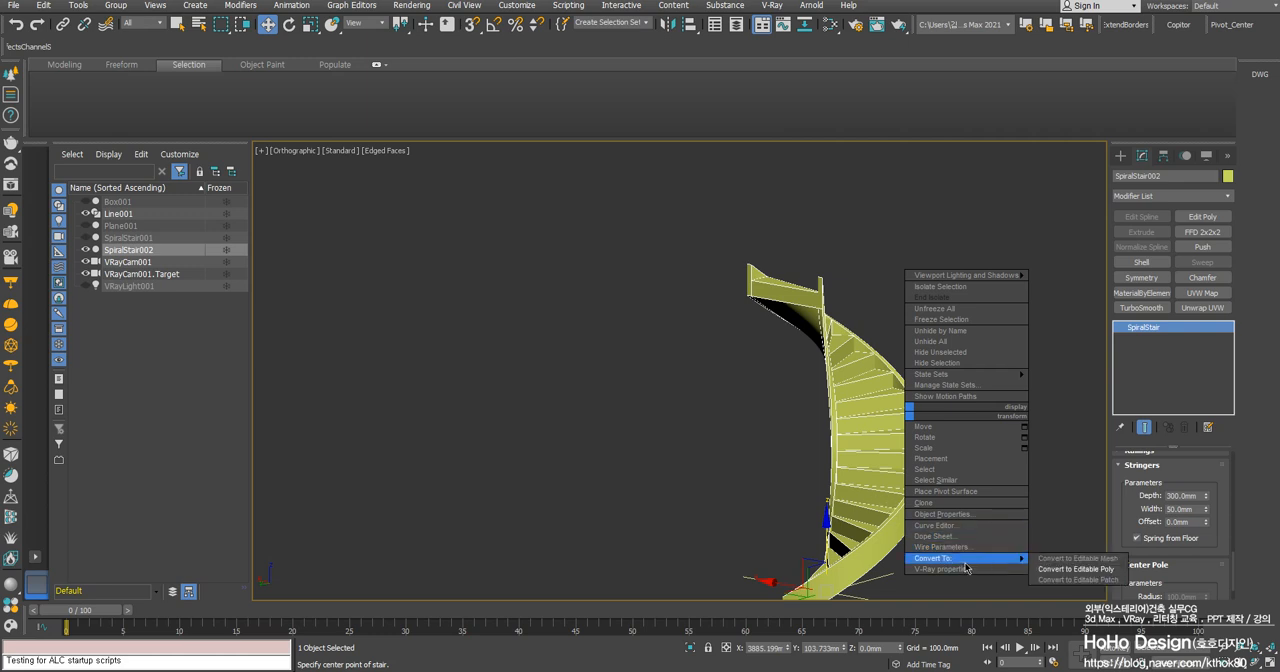
pyautogui.click(1086, 570)
pyautogui.moveTo(1061, 459); pyautogui.dragTo(1089, 368, button='middle')
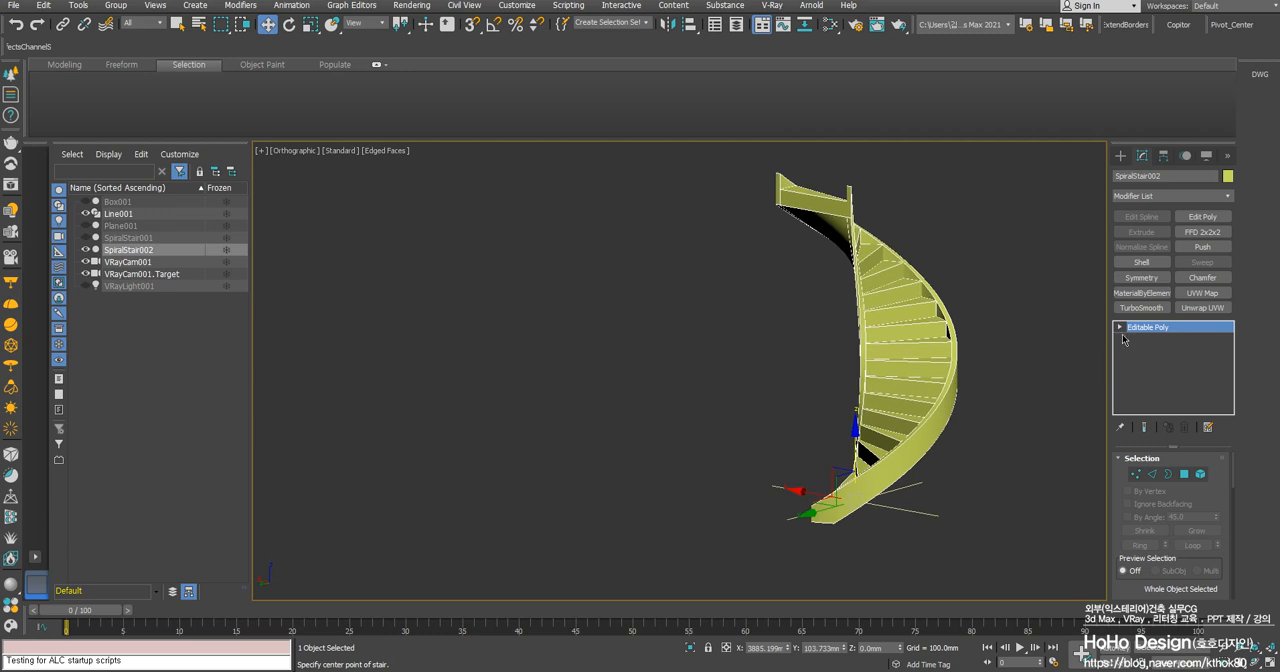
# - Select the top faces of the outer and inner stringers at polygon level, and return to the whole object
pyautogui.click(1120, 327)
pyautogui.click(1147, 373)
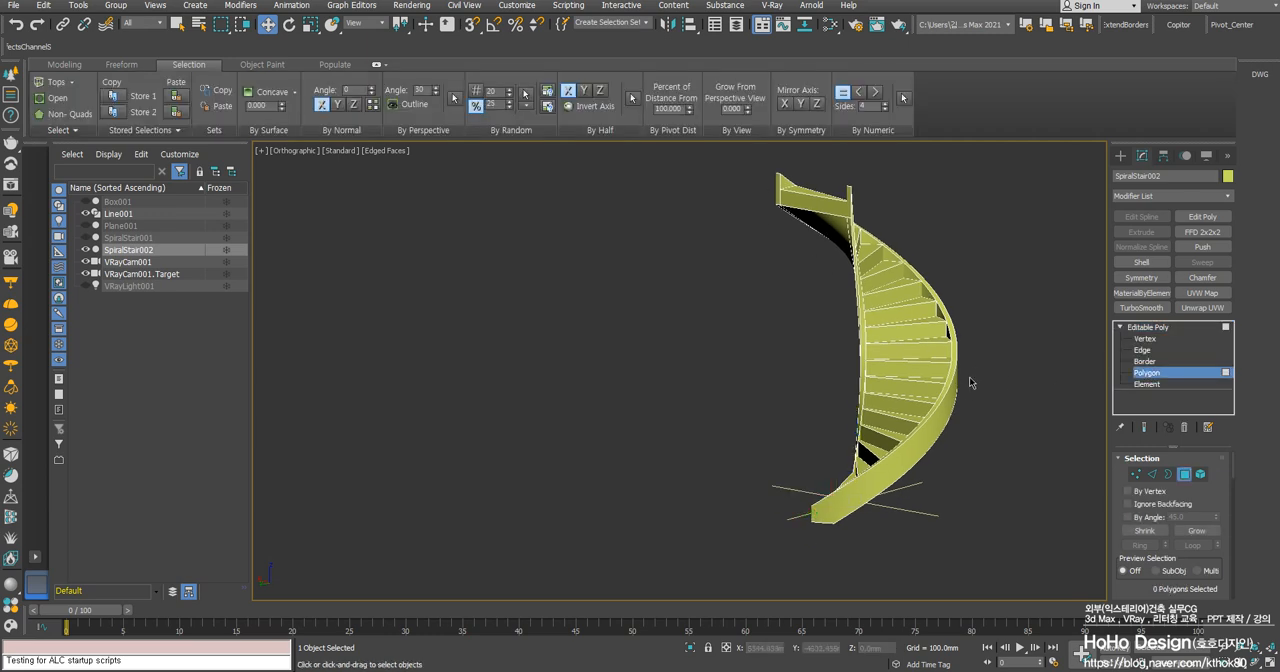
pyautogui.click(944, 391)
pyautogui.moveTo(923, 378); pyautogui.dragTo(907, 430, button='middle')
pyautogui.keyDown('alt'); pyautogui.moveTo(907, 430); pyautogui.dragTo(985, 395, button='middle'); pyautogui.keyUp('alt')
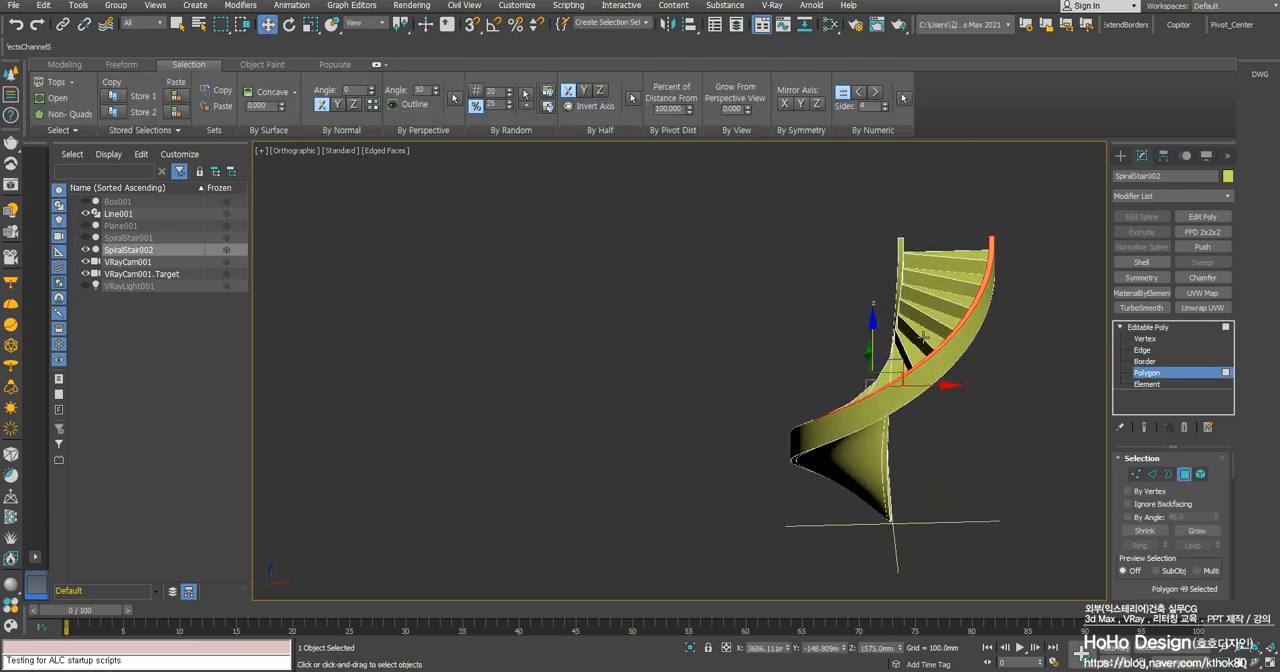
pyautogui.scroll(6, 891, 228)
pyautogui.keyDown('ctrl'); pyautogui.click(891, 228); pyautogui.keyUp('ctrl')
pyautogui.scroll(-8, 891, 228)
pyautogui.keyDown('alt'); pyautogui.moveTo(888, 342); pyautogui.dragTo(892, 414, button='middle'); pyautogui.keyUp('alt')
pyautogui.scroll(3, 882, 438)
pyautogui.scroll(-5, 895, 480)
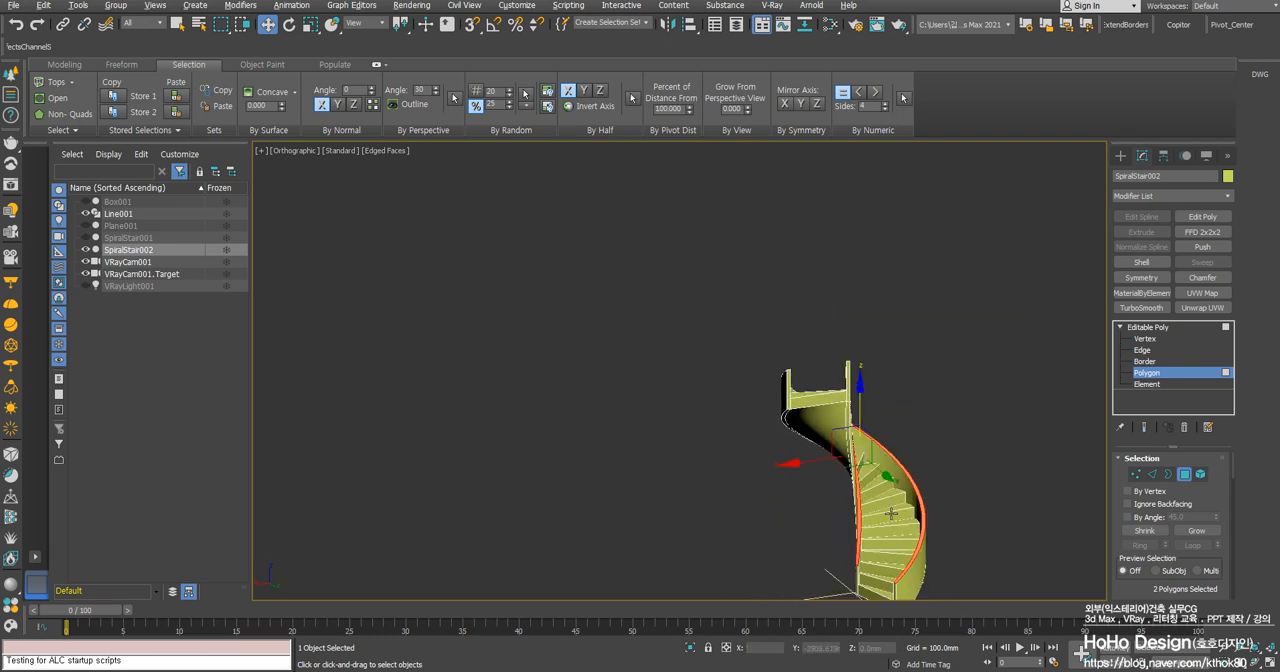
pyautogui.click(1145, 327)
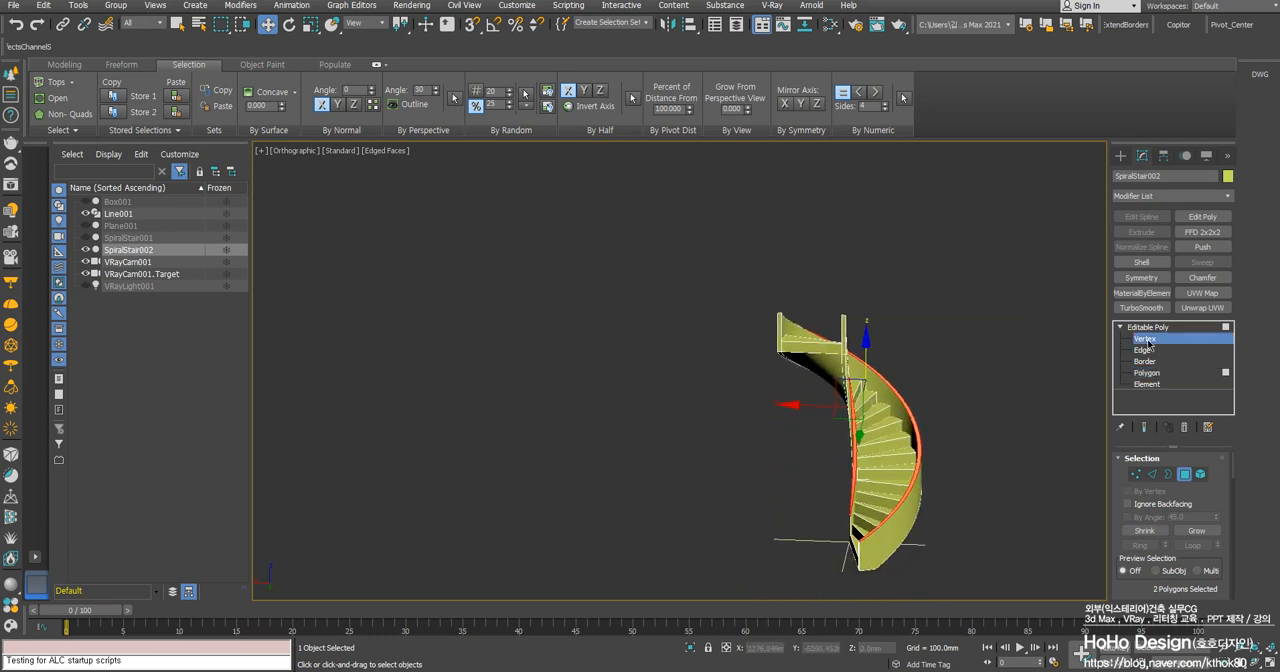
# - Examine the converted stair's steps and stringers as a whole, along with its geometry editing options
pyautogui.keyDown('alt'); pyautogui.moveTo(974, 401); pyautogui.dragTo(908, 418, button='middle'); pyautogui.keyUp('alt')
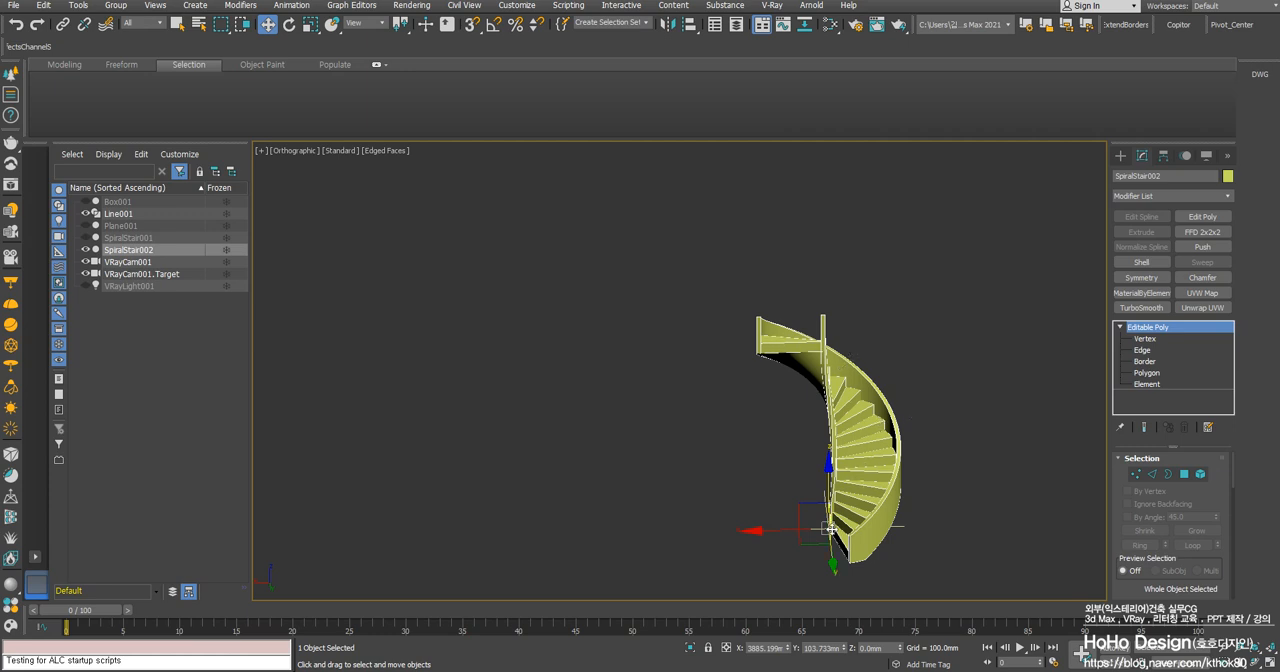
pyautogui.moveTo(887, 467); pyautogui.dragTo(847, 449, button='middle')
pyautogui.scroll(4, 847, 449)
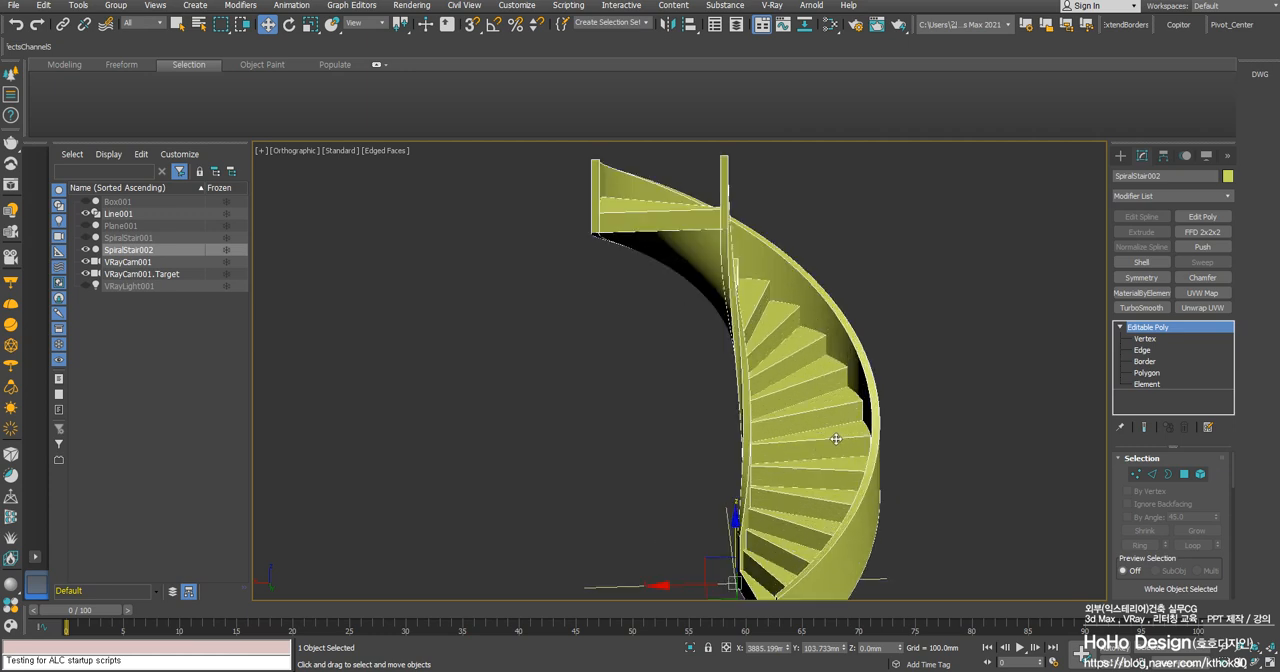
pyautogui.scroll(-5, 834, 443)
pyautogui.scroll(4, 850, 445)
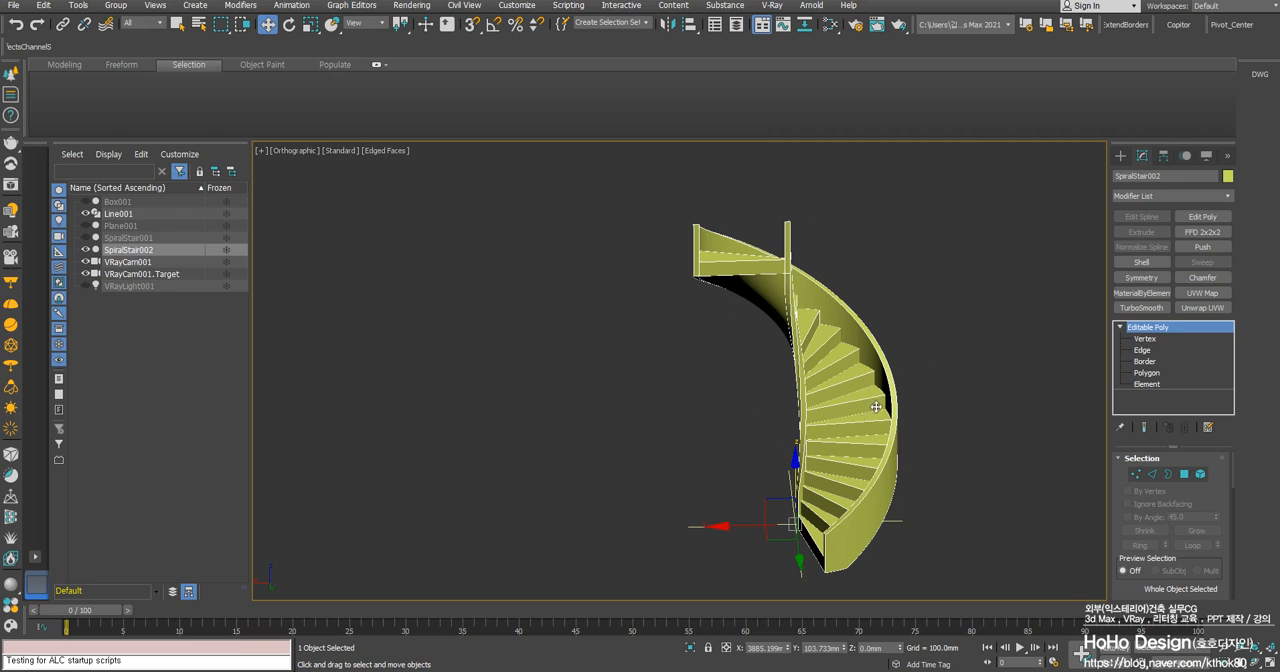
pyautogui.scroll(-4, 876, 407)
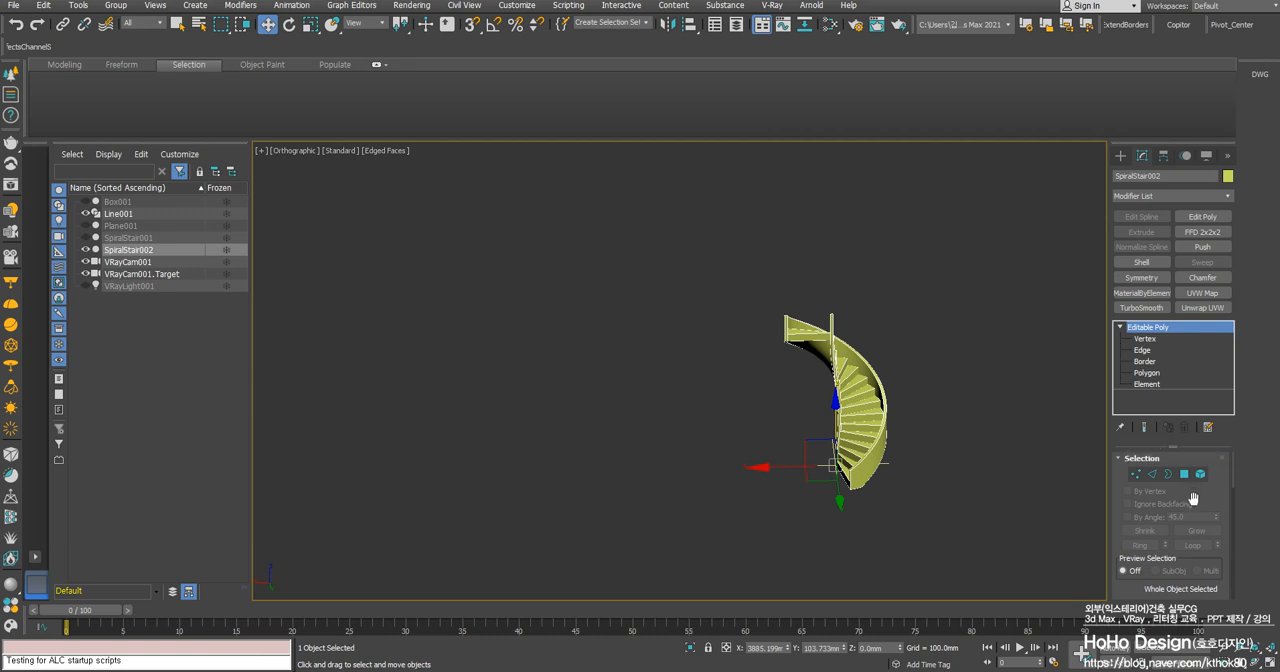
pyautogui.scroll(-4, 1150, 490)
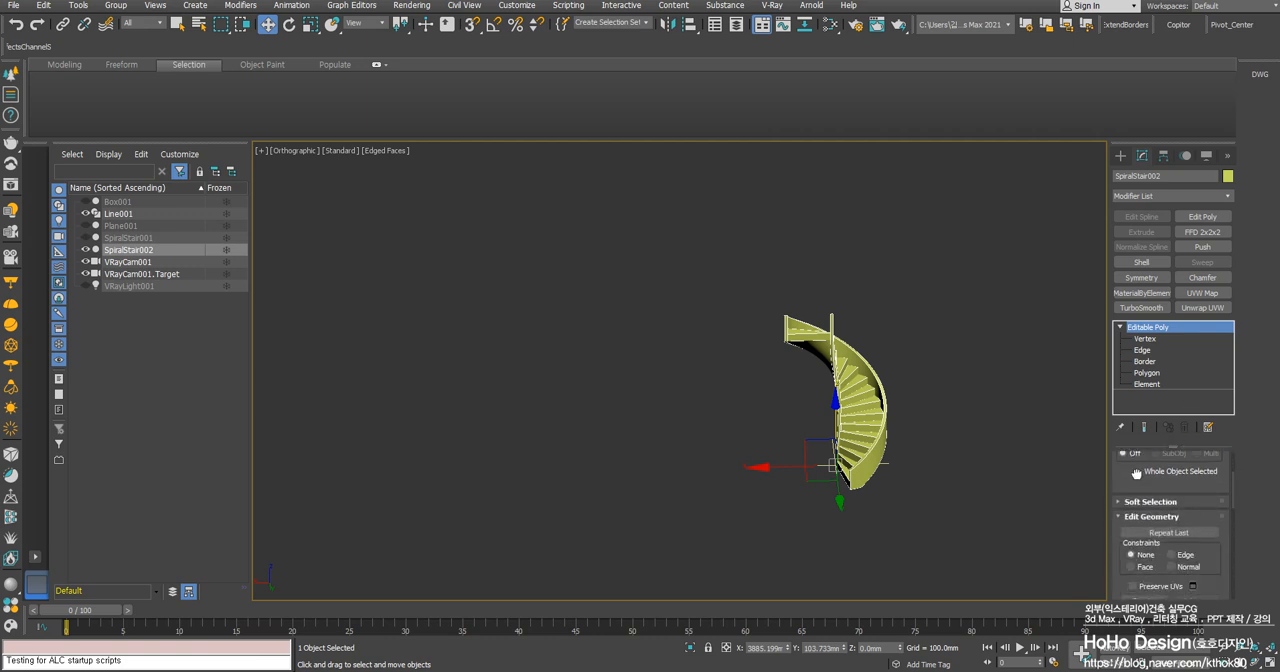
pyautogui.moveTo(848, 389); pyautogui.dragTo(720, 358, button='middle')
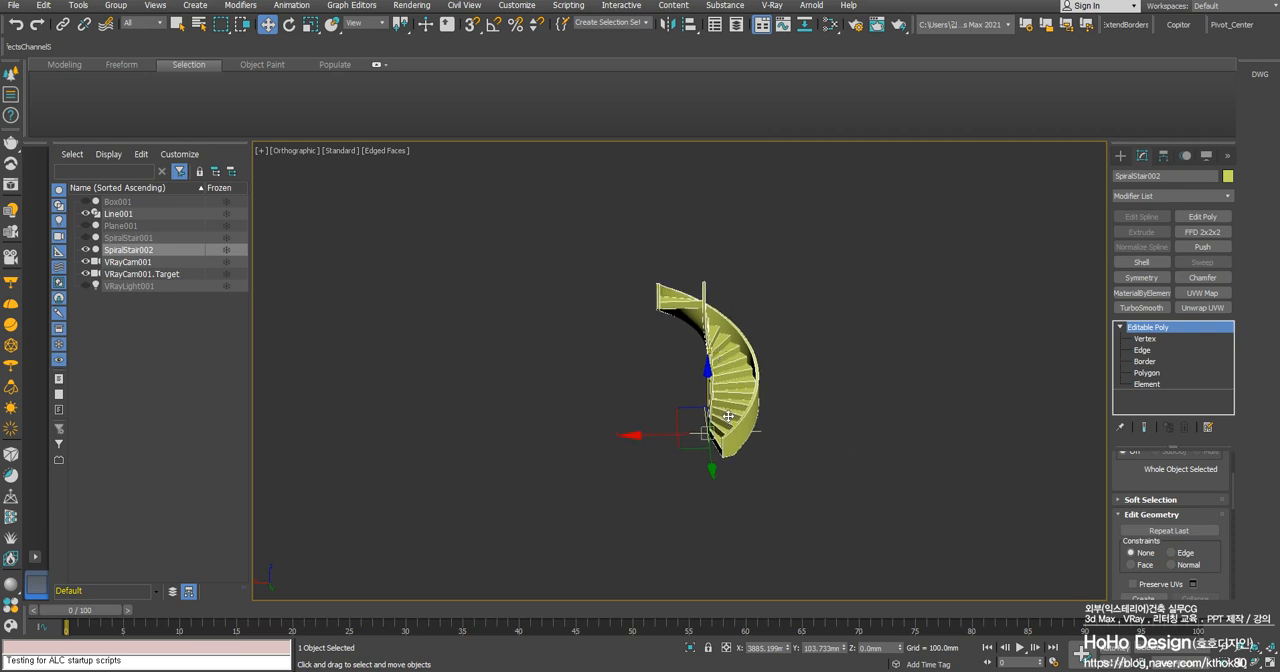
pyautogui.scroll(3, 705, 375)
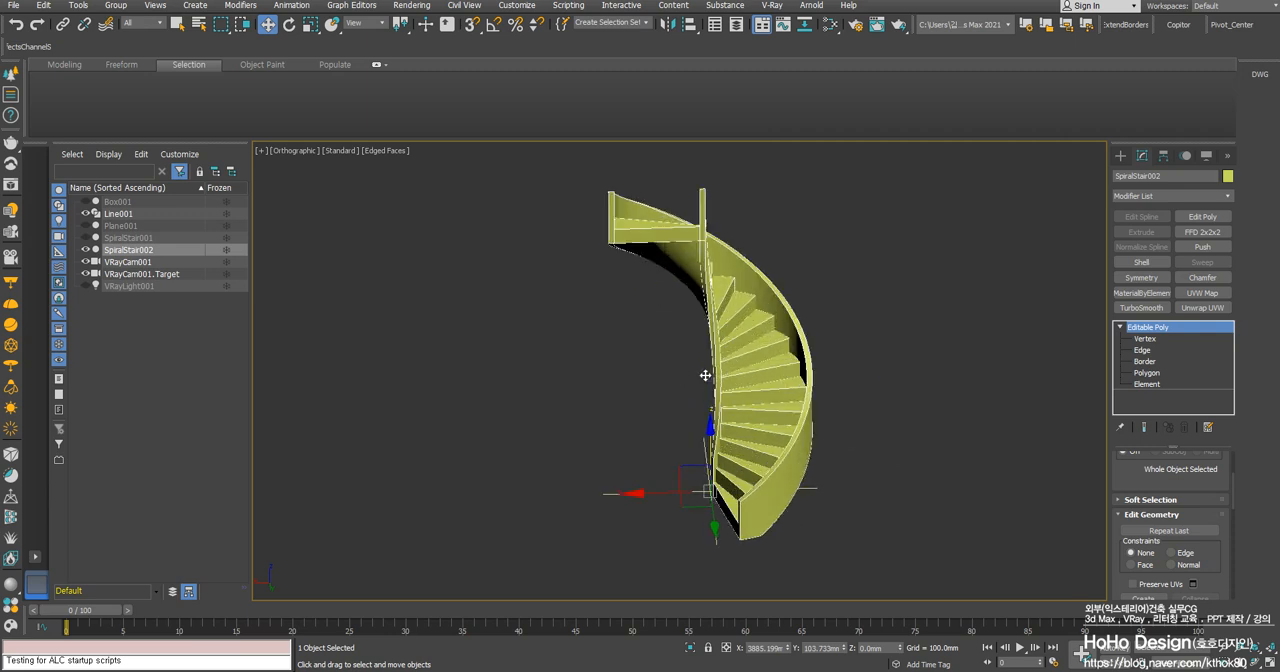